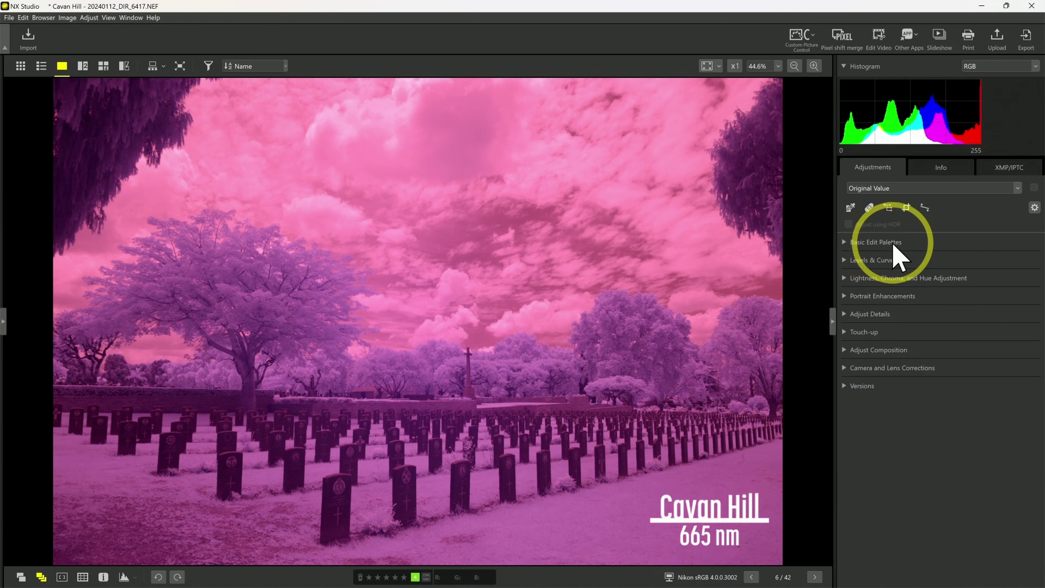
# Step: Expand White Balance, preview Color Temperature at 10000K, return it to 2500K, and view the presets list
pyautogui.click(845, 243)
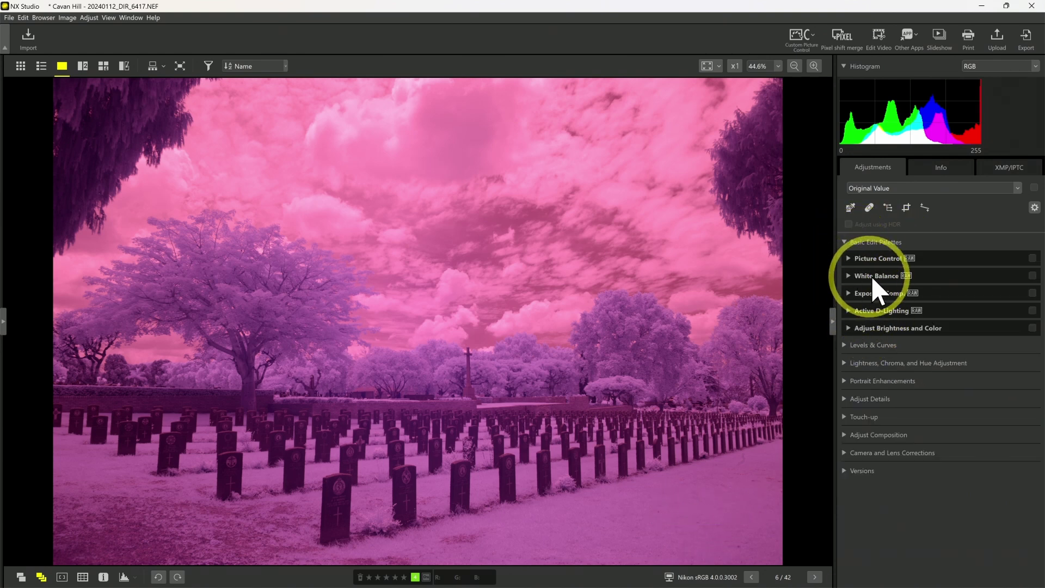
pyautogui.click(847, 276)
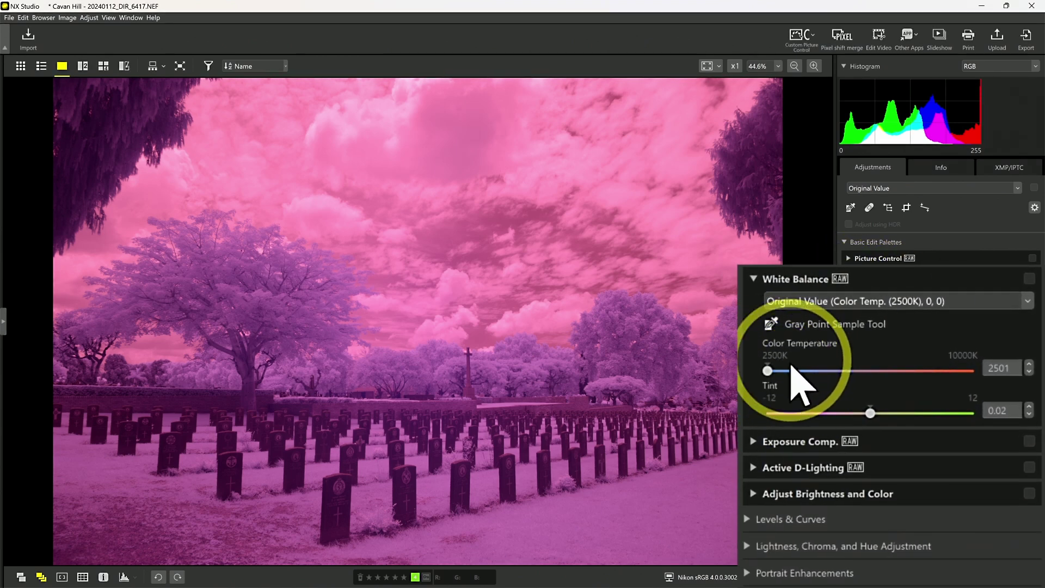
pyautogui.moveTo(770, 372); pyautogui.dragTo(989, 368)
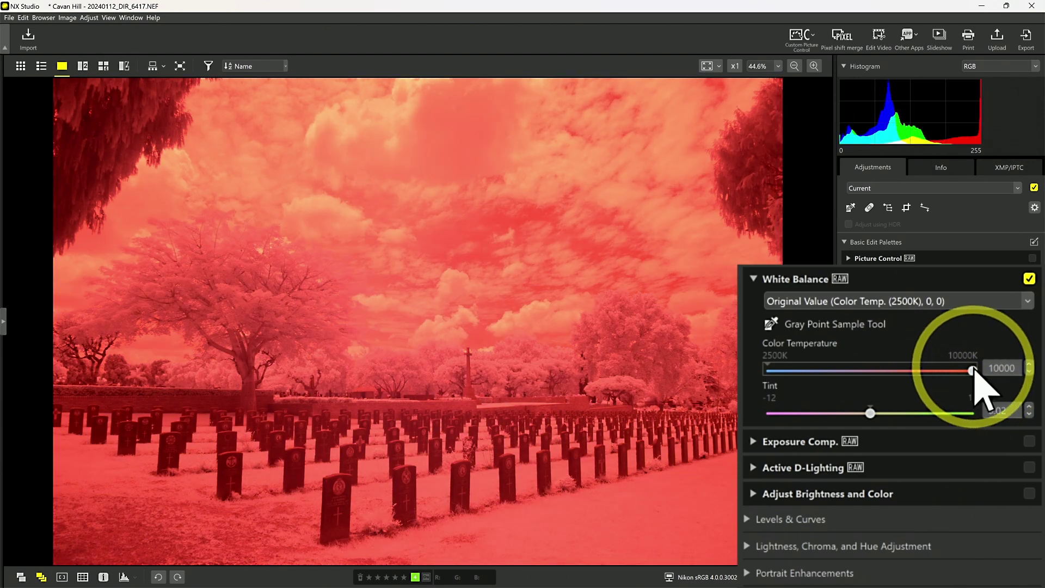
pyautogui.moveTo(975, 372); pyautogui.dragTo(743, 379)
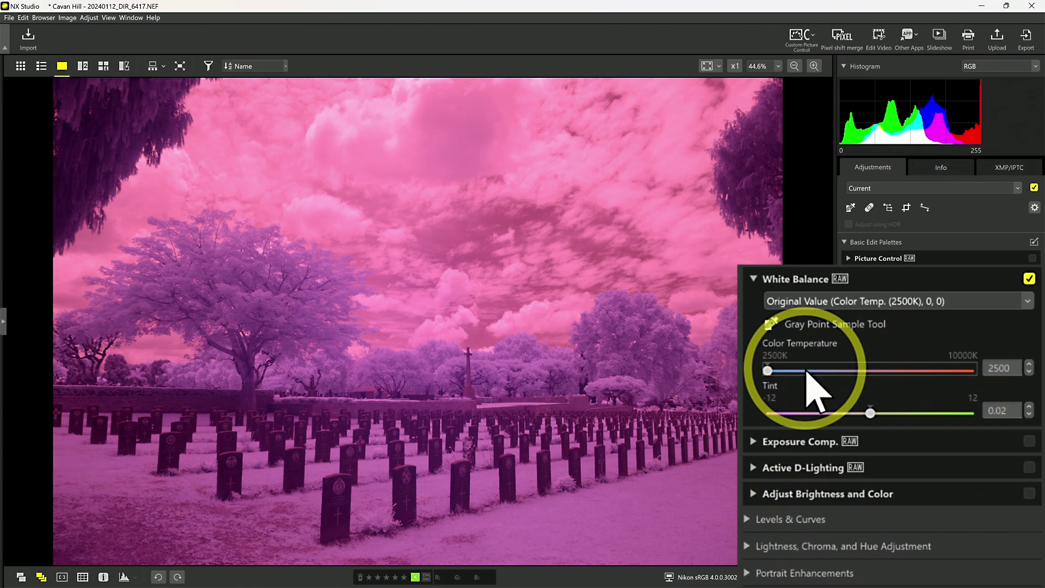
pyautogui.click(888, 301)
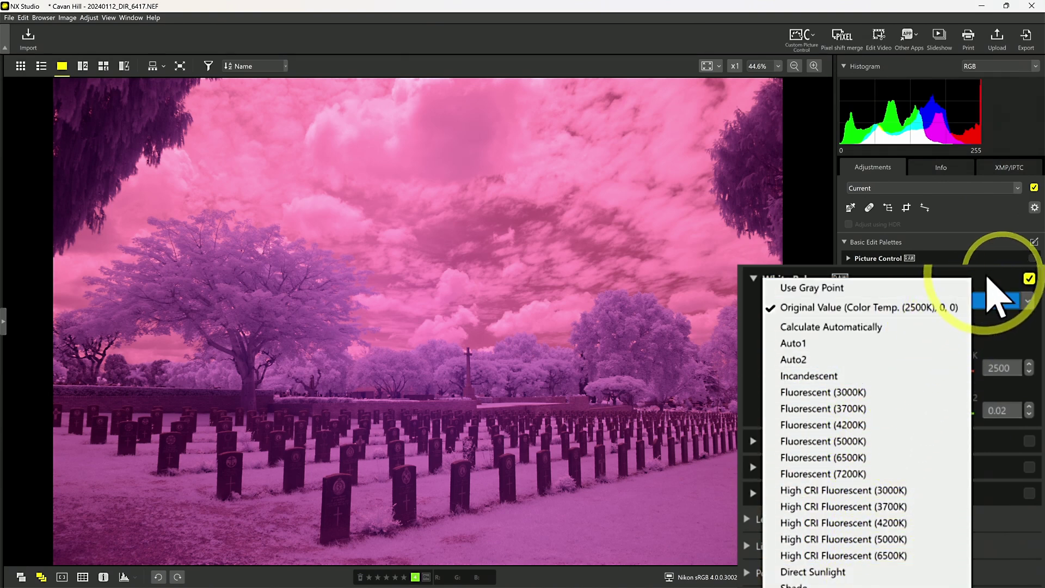
# Step: Set Gray Point white balance by sampling the central trees, a gravestone and the bottom-left ground
pyautogui.click(1021, 299)
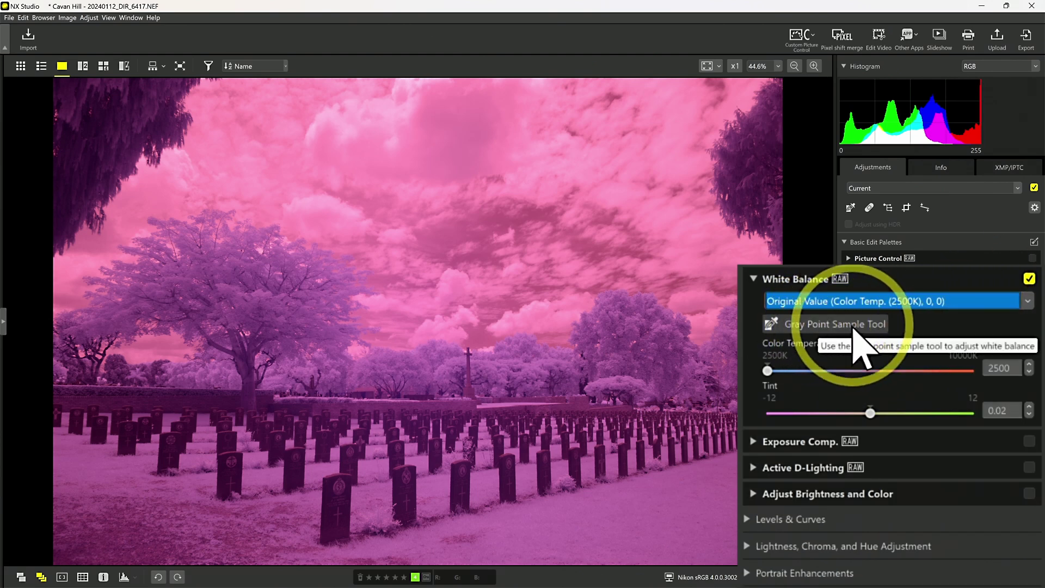
pyautogui.click(843, 325)
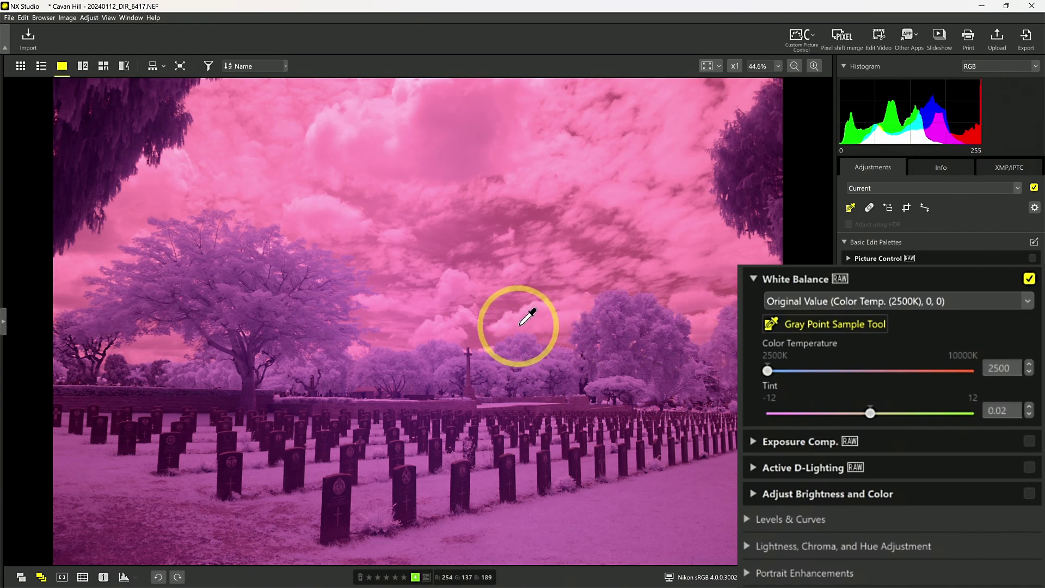
pyautogui.click(520, 324)
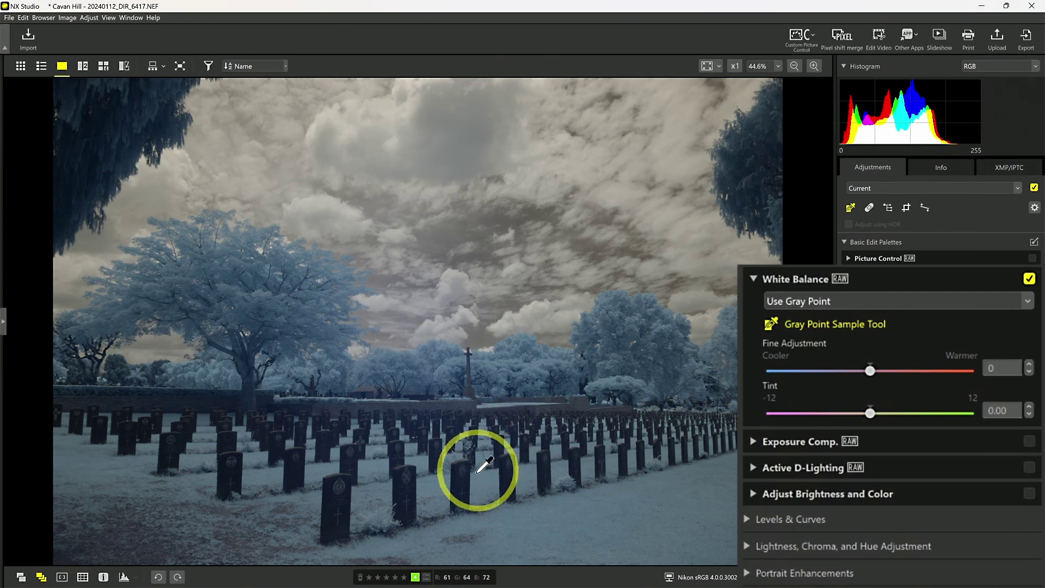
pyautogui.click(456, 485)
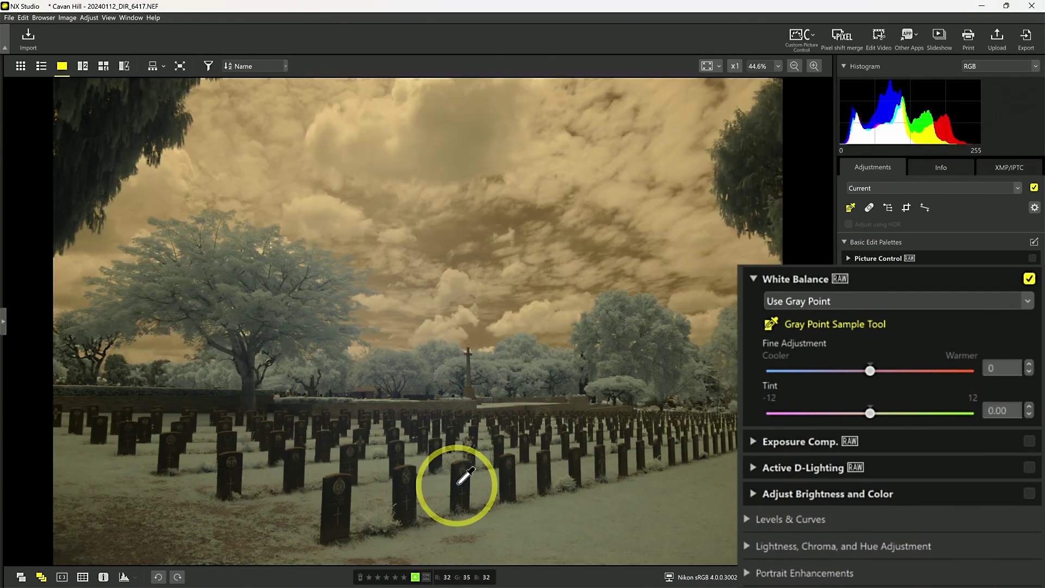
pyautogui.click(143, 551)
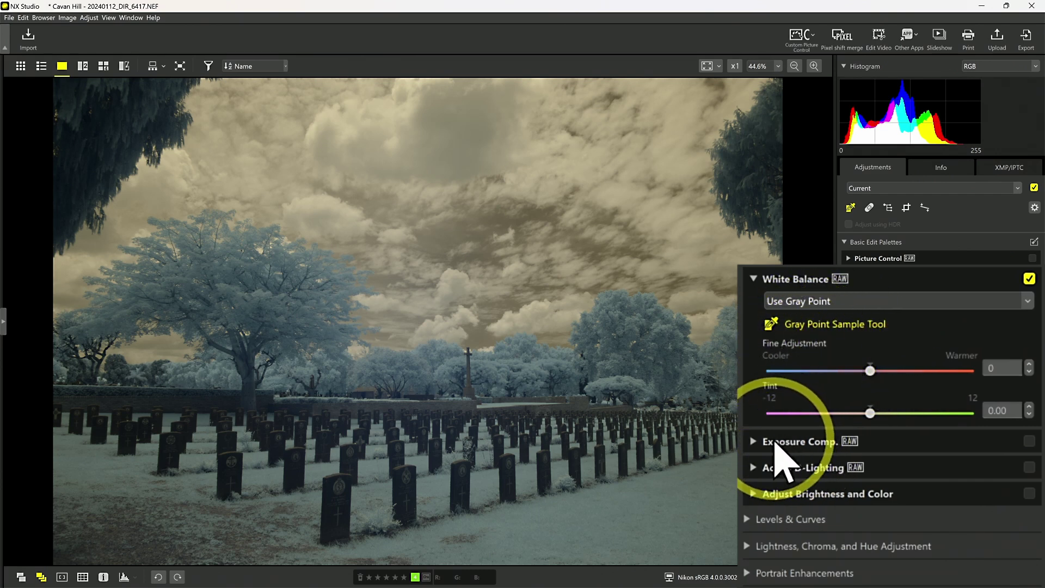
# Step: Set Exposure Comp. to +1 EV and White Balance Fine Adjustment to -50
pyautogui.click(775, 442)
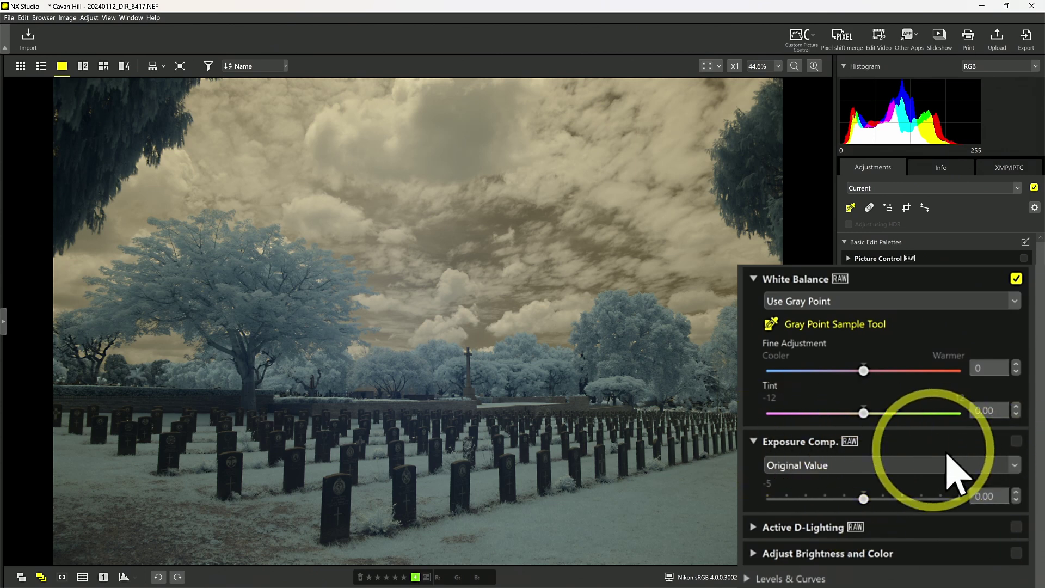
pyautogui.click(1012, 464)
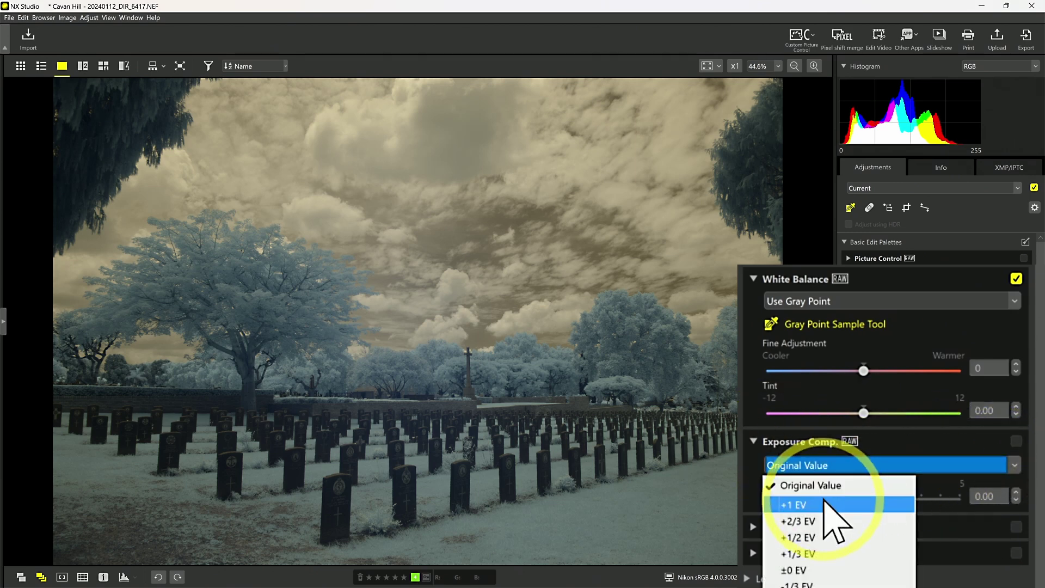
pyautogui.click(838, 502)
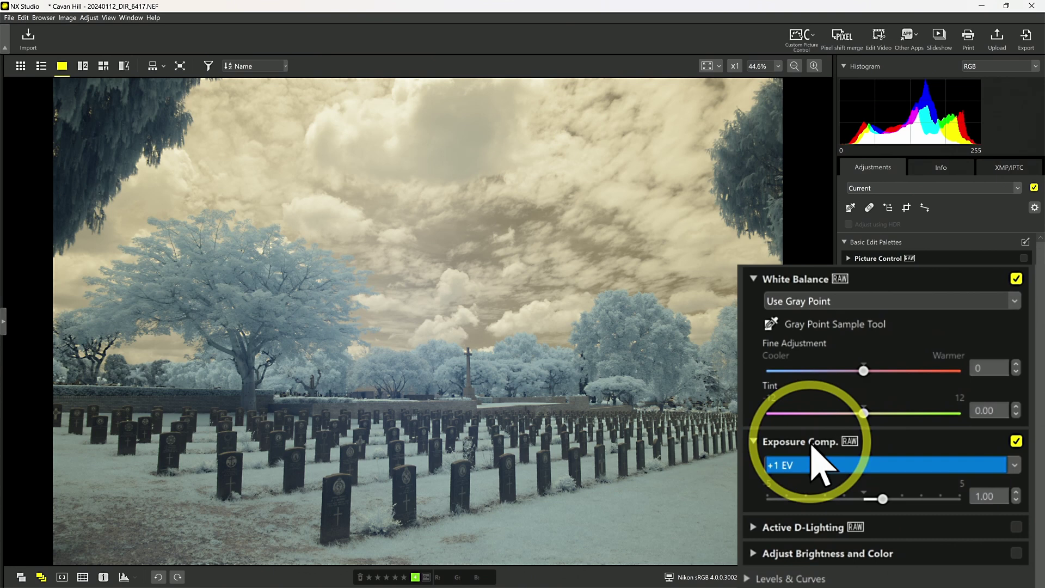
pyautogui.click(812, 445)
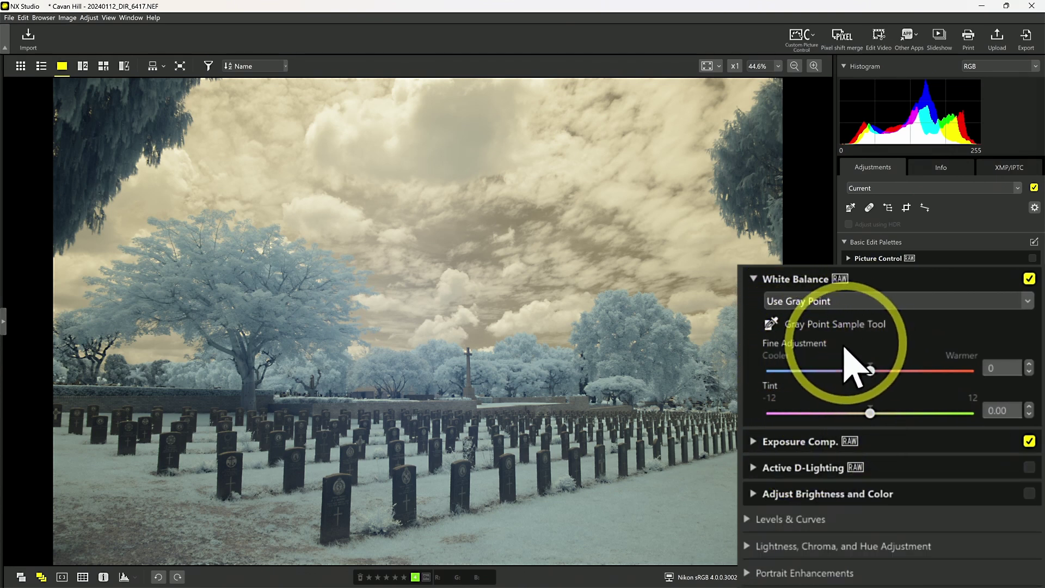
pyautogui.moveTo(868, 373)
pyautogui.mouseDown()
pyautogui.moveTo(767, 372)
pyautogui.moveTo(965, 373)
pyautogui.moveTo(870, 372)
pyautogui.mouseUp()
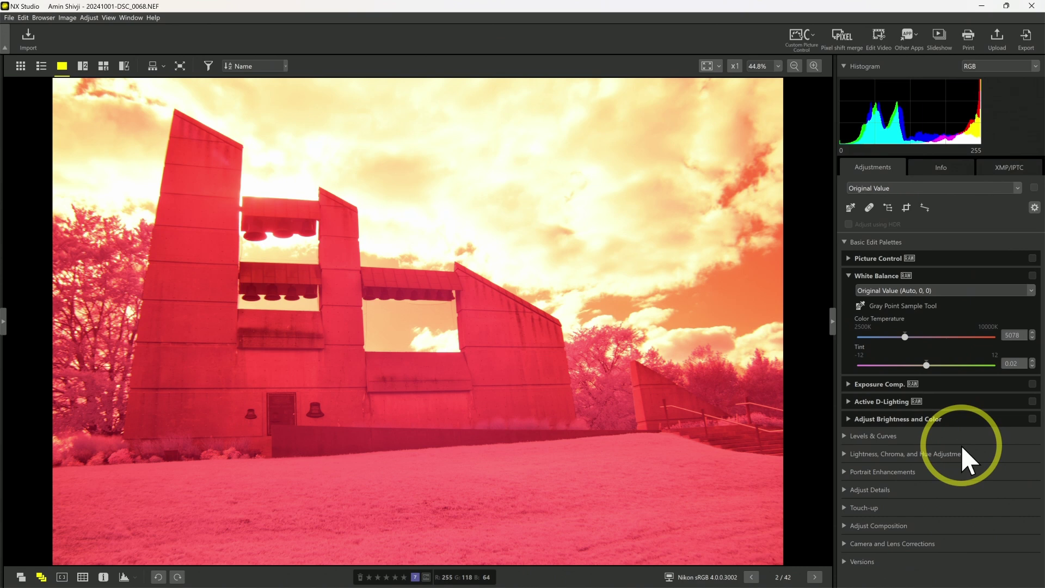
# Step: Sample Gray Point white balance on the sky, then on the bell-tower wall
pyautogui.click(890, 308)
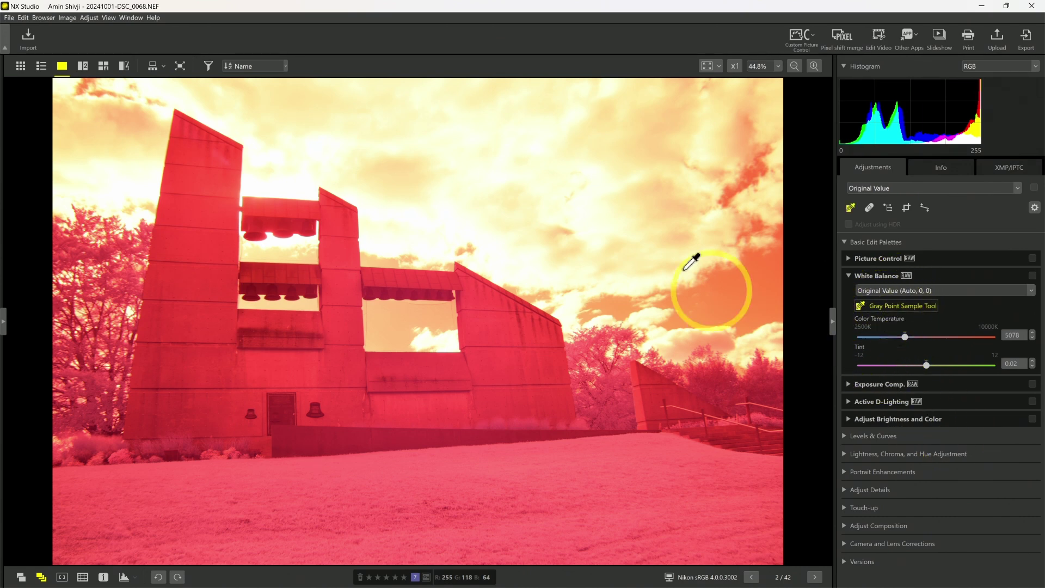
pyautogui.click(630, 256)
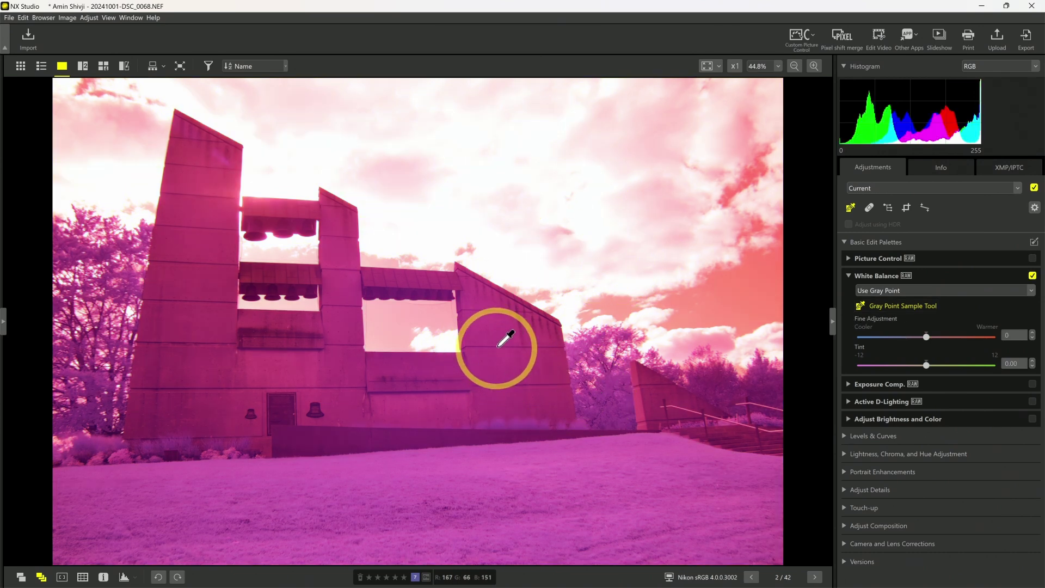
pyautogui.click(491, 364)
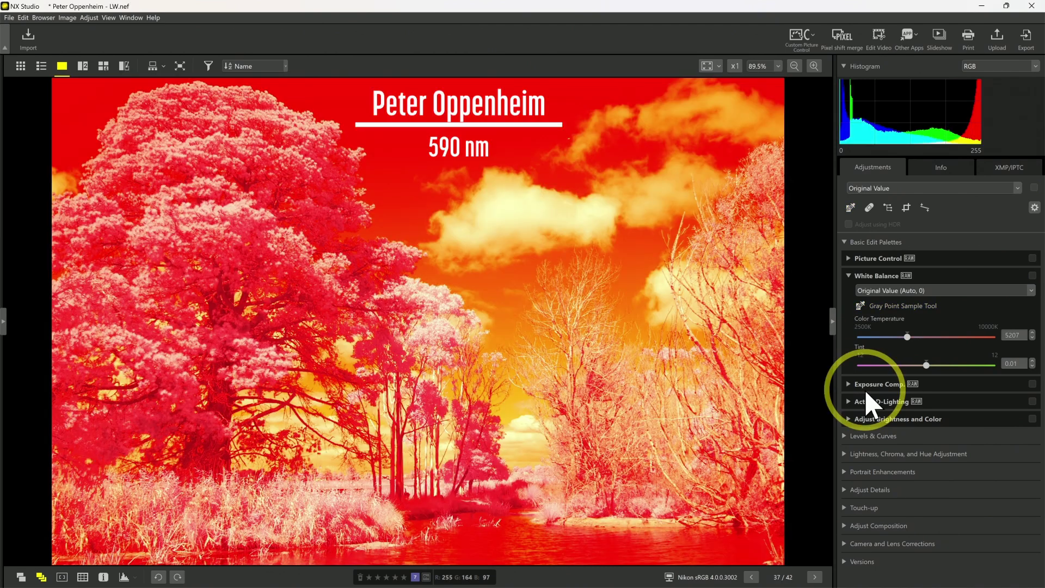
# Step: Sample Gray Point white balance on the white cloud, then on the riverbank
pyautogui.click(907, 308)
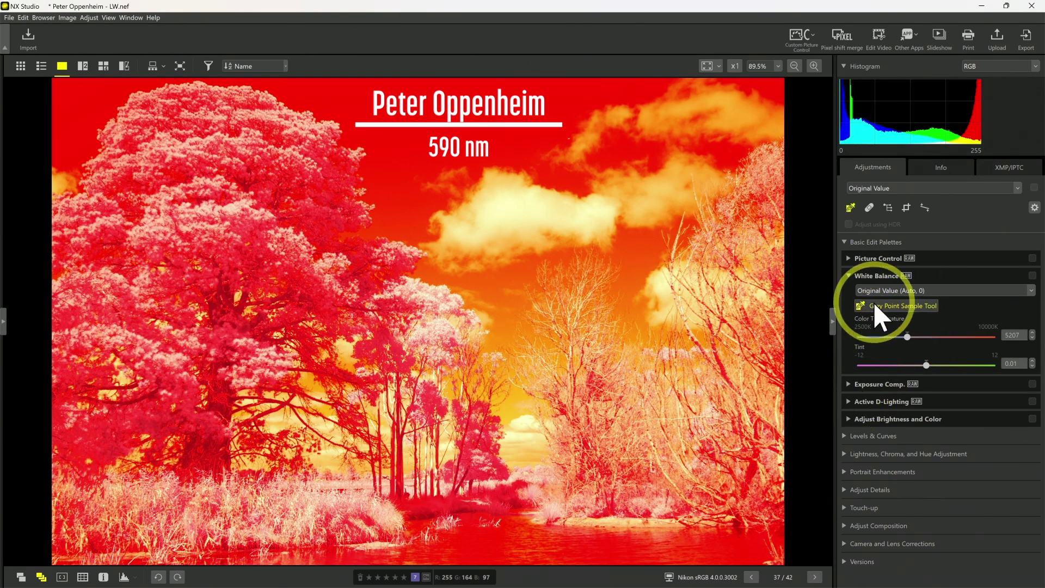
pyautogui.click(516, 219)
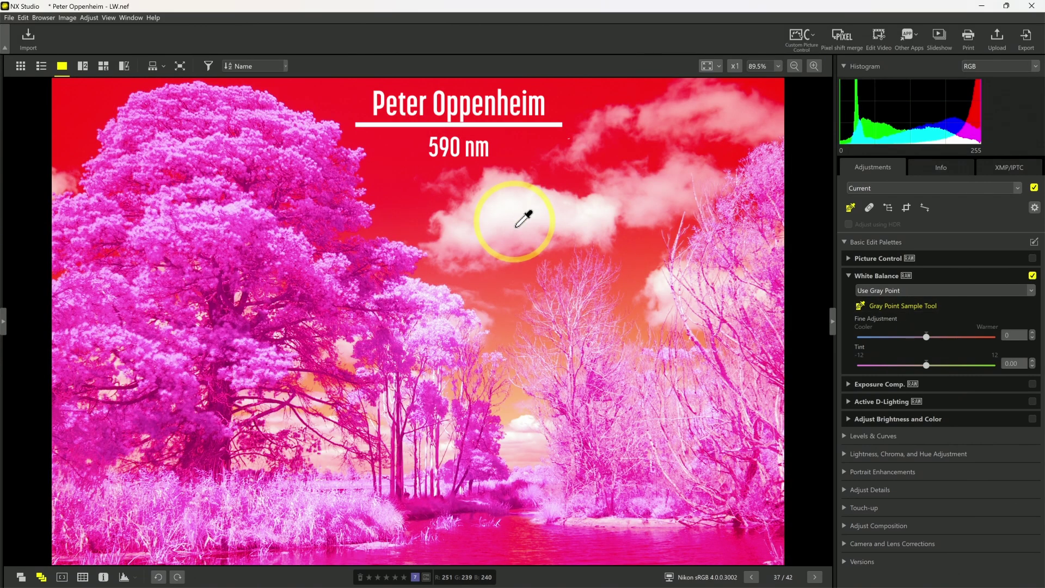
pyautogui.click(608, 509)
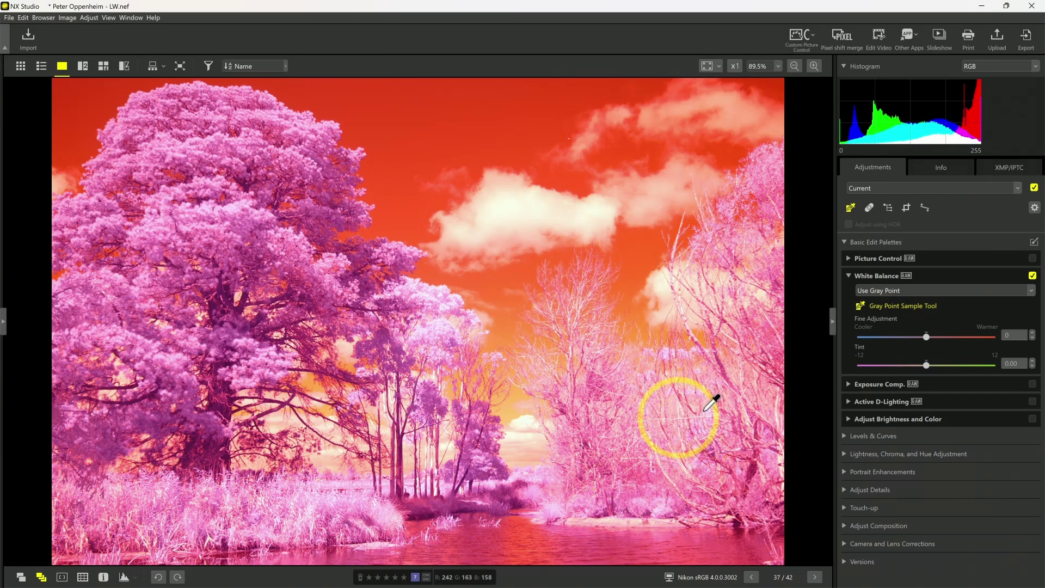
pyautogui.click(883, 419)
# Step: Set Highlight Protection to 100 on the riverside photo
pyautogui.moveTo(1038, 299); pyautogui.dragTo(1038, 375)
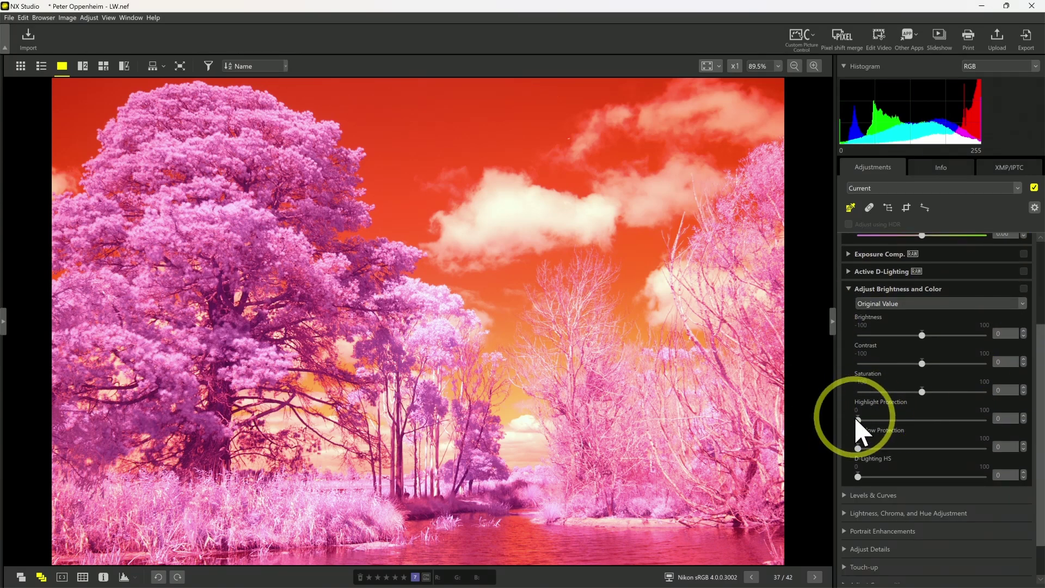
pyautogui.moveTo(859, 420); pyautogui.dragTo(1001, 422)
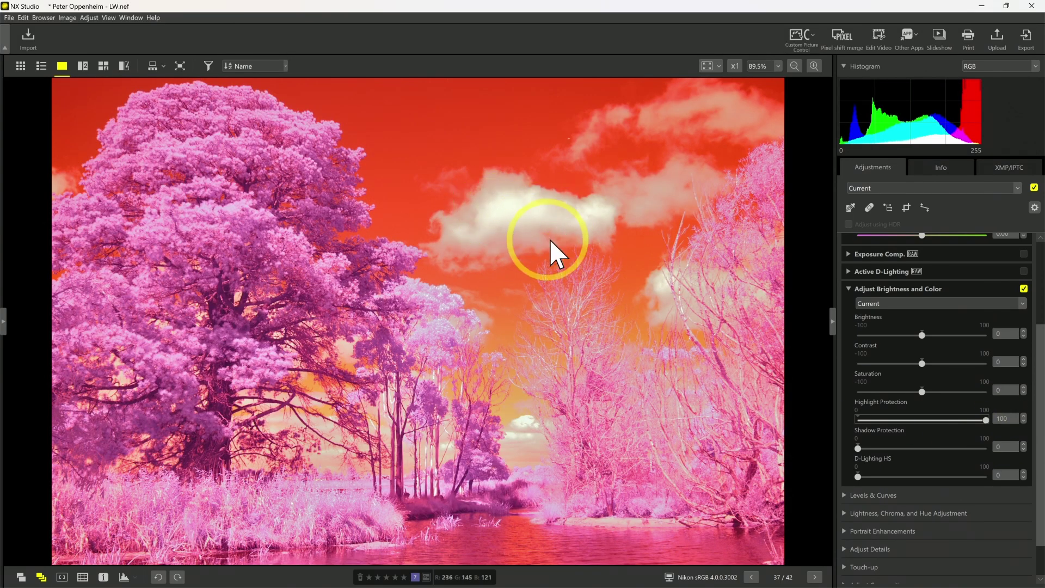
pyautogui.moveTo(1038, 374); pyautogui.dragTo(1035, 296)
# Step: Re-sample the Gray Point white balance on the cloud and then the riverbank
pyautogui.click(902, 306)
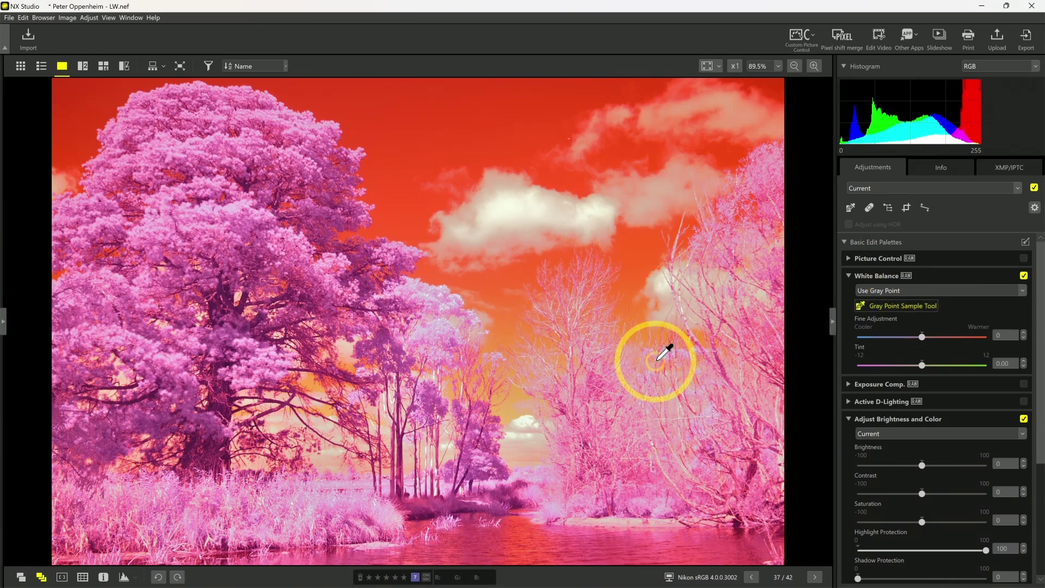
pyautogui.click(501, 222)
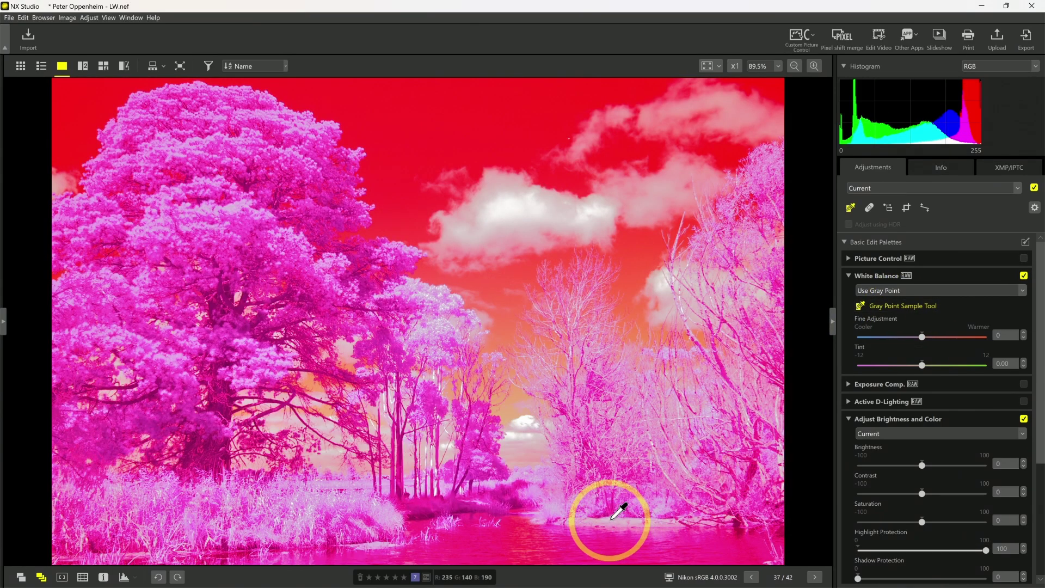
pyautogui.click(616, 519)
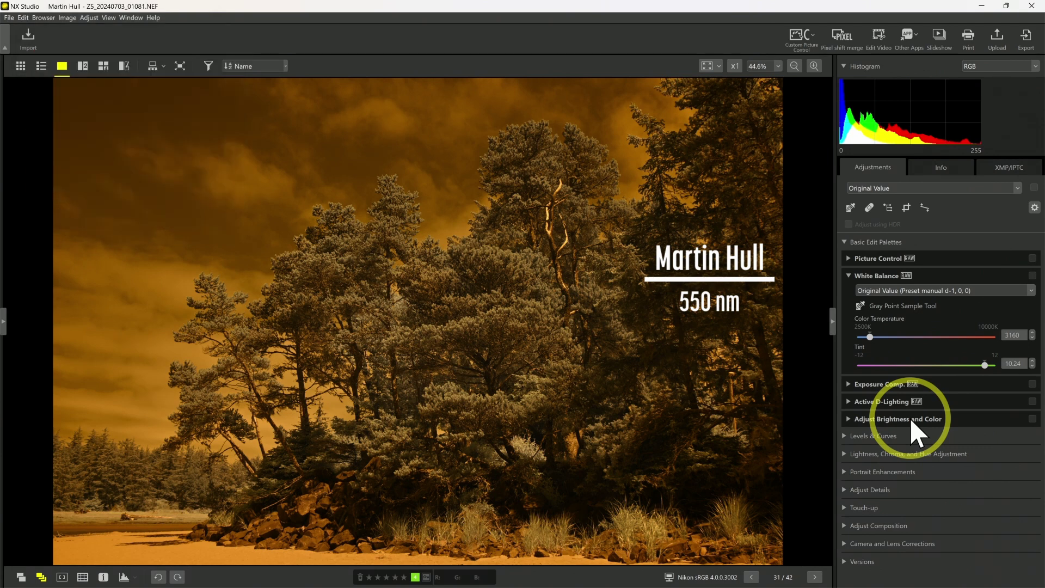
# Step: Sample a Gray Point on the pine-tree photo and set Exposure Comp. to +1 EV
pyautogui.click(896, 308)
pyautogui.click(171, 283)
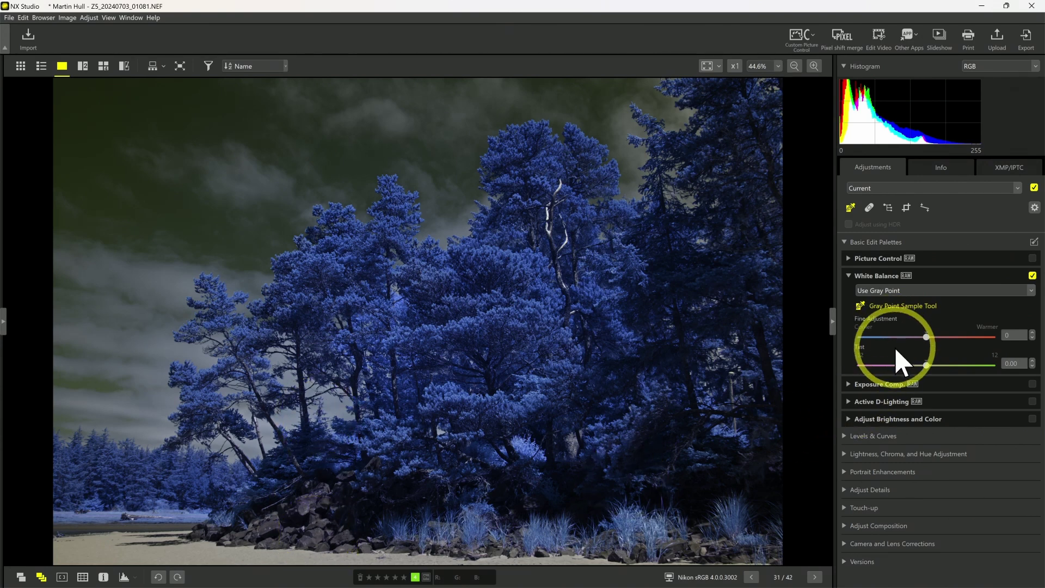
pyautogui.click(882, 384)
pyautogui.click(1023, 400)
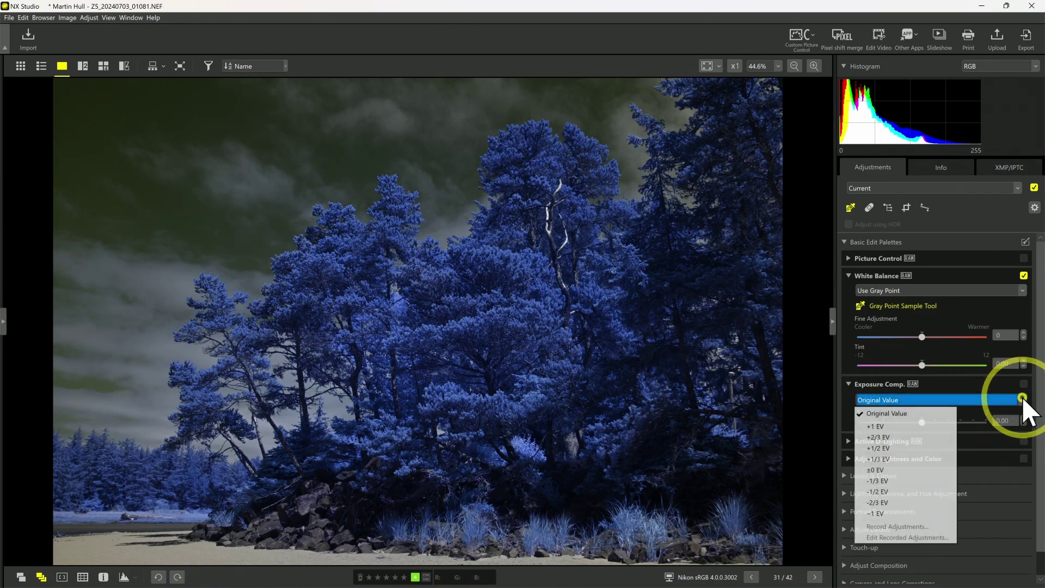
pyautogui.click(886, 428)
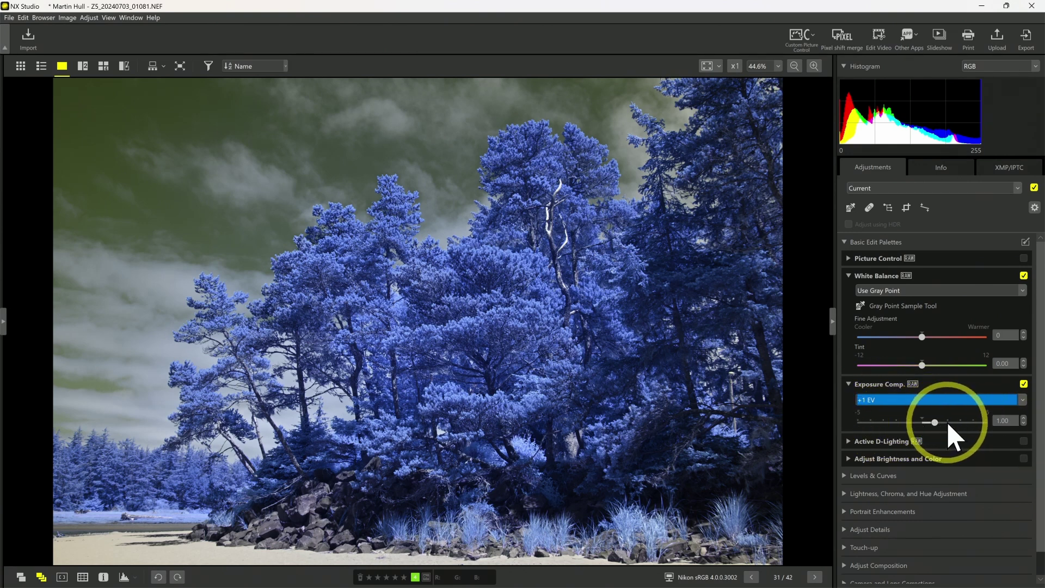
pyautogui.click(887, 384)
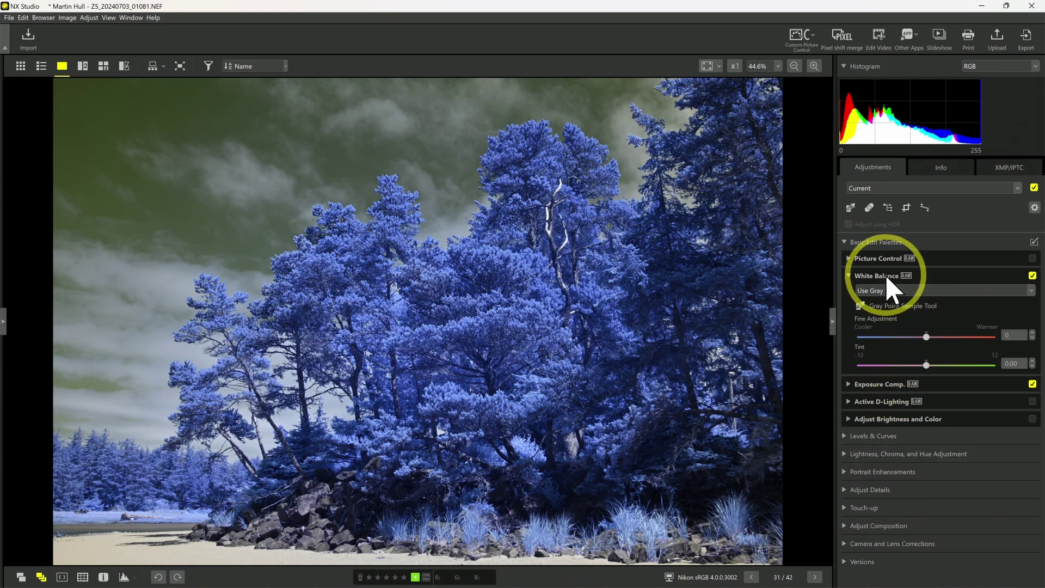
pyautogui.click(878, 241)
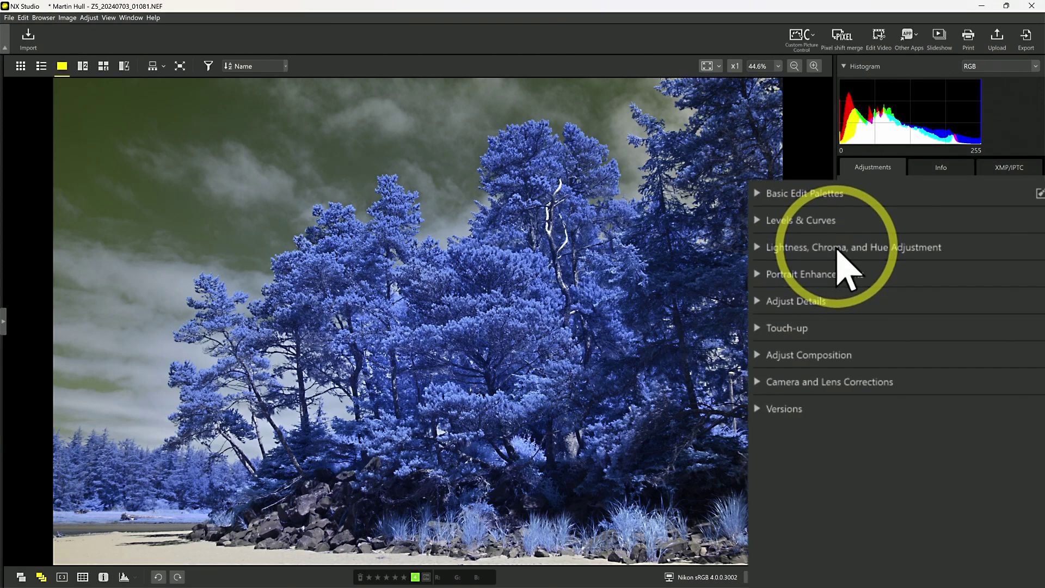
# Step: Enable the LCH adjustment in Hue mode and raise the hue curve's right end slightly
pyautogui.click(796, 247)
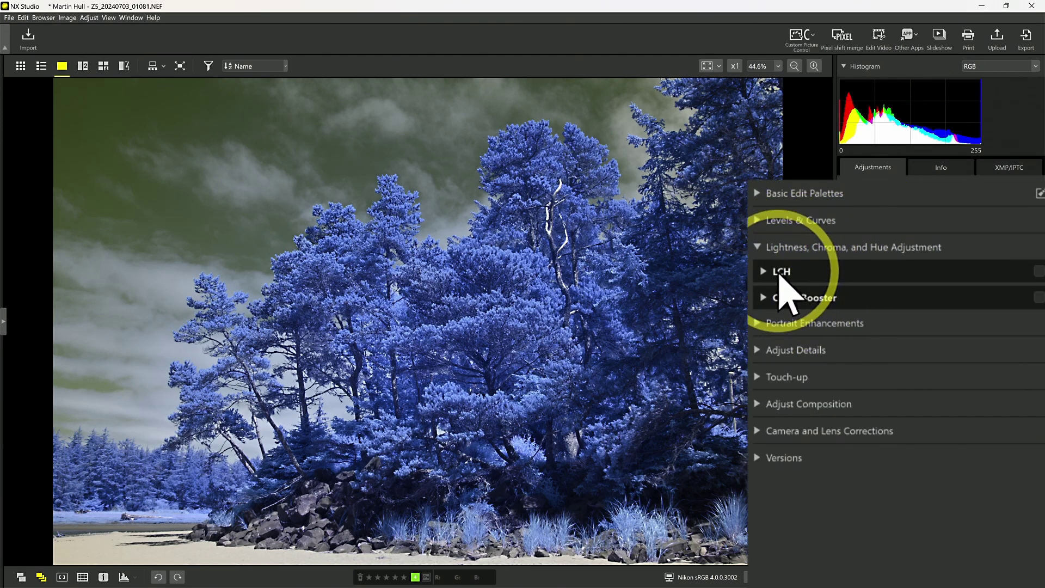
pyautogui.click(782, 271)
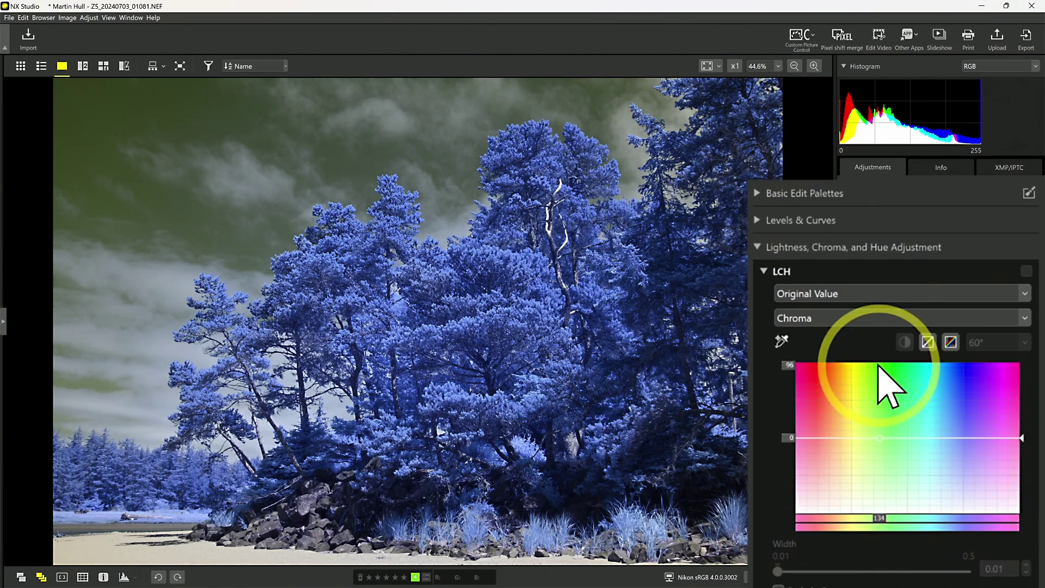
pyautogui.click(815, 321)
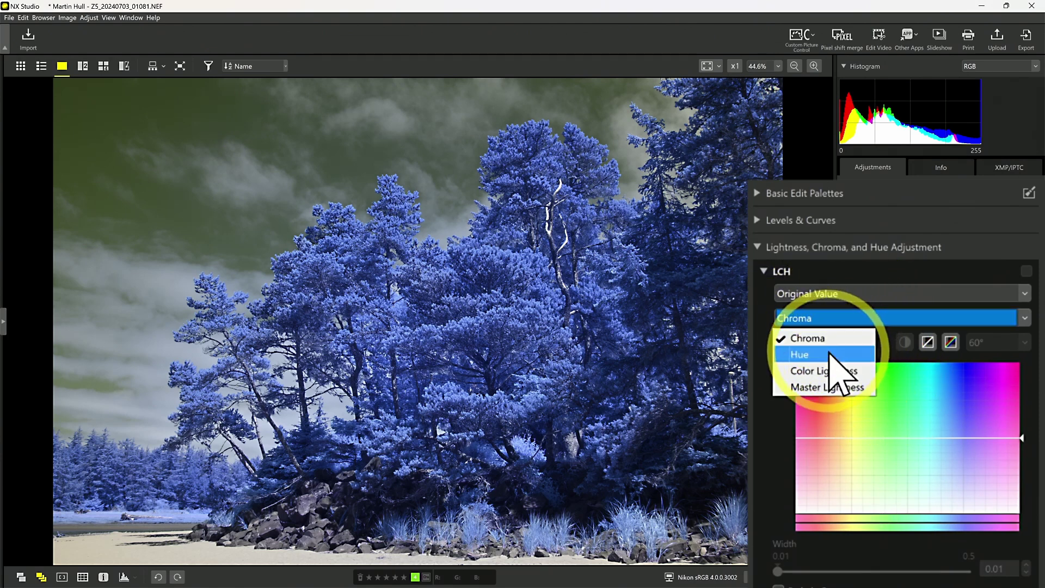
pyautogui.click(830, 355)
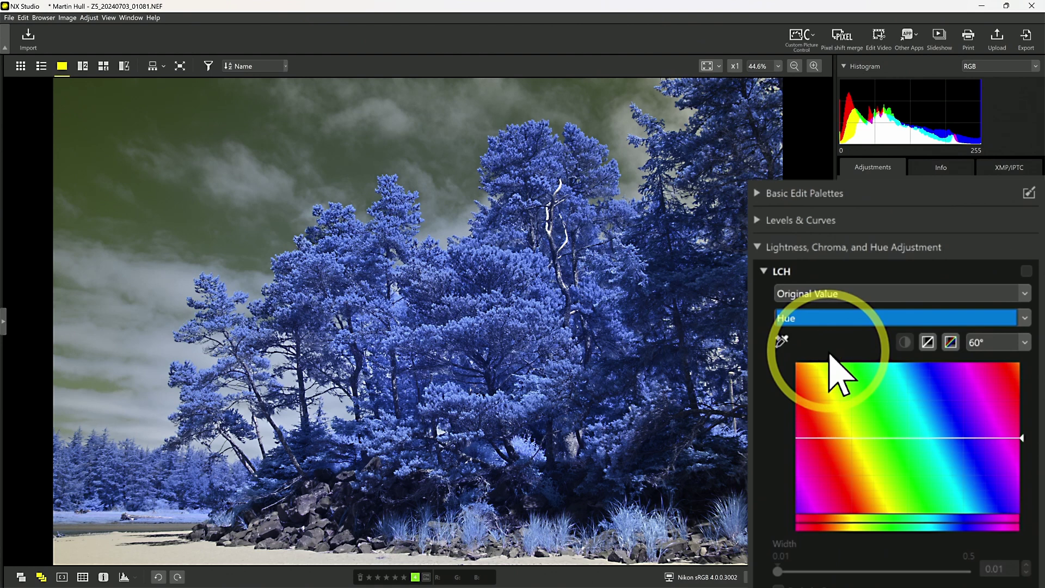
pyautogui.click(988, 461)
pyautogui.moveTo(1022, 433)
pyautogui.mouseDown()
pyautogui.moveTo(1034, 396)
pyautogui.moveTo(1031, 485)
pyautogui.moveTo(1028, 426)
pyautogui.moveTo(1031, 437)
pyautogui.mouseUp()
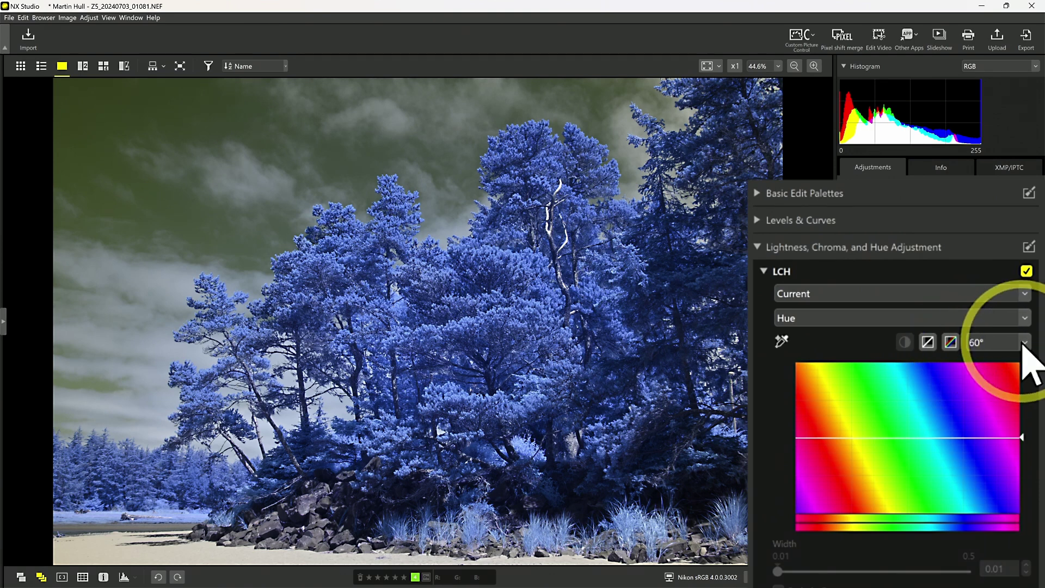
# Step: Widen the hue range to 180° and drag the hue control point until the trees turn golden
pyautogui.click(989, 395)
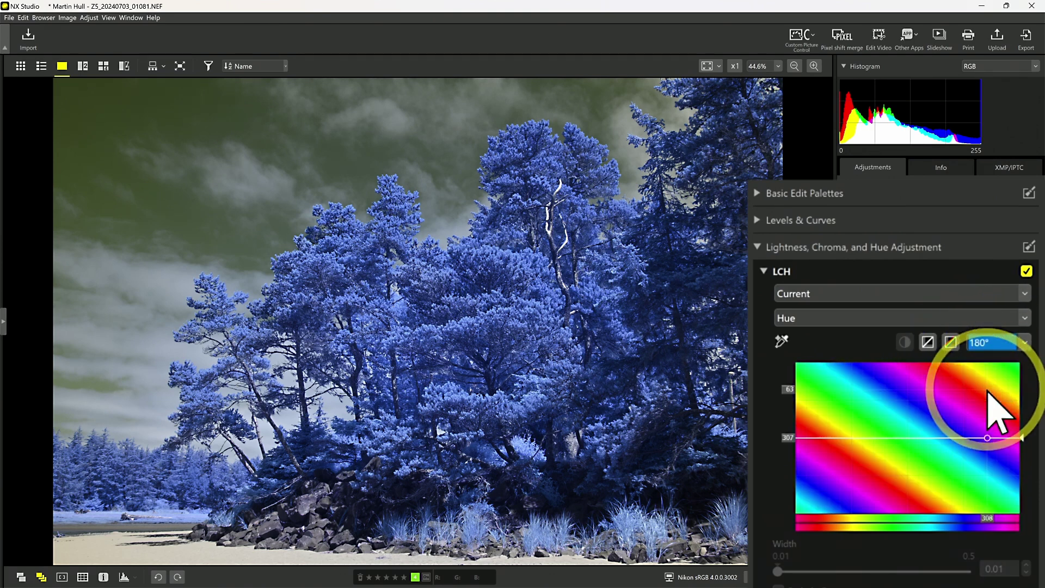
pyautogui.moveTo(987, 438); pyautogui.dragTo(1024, 522)
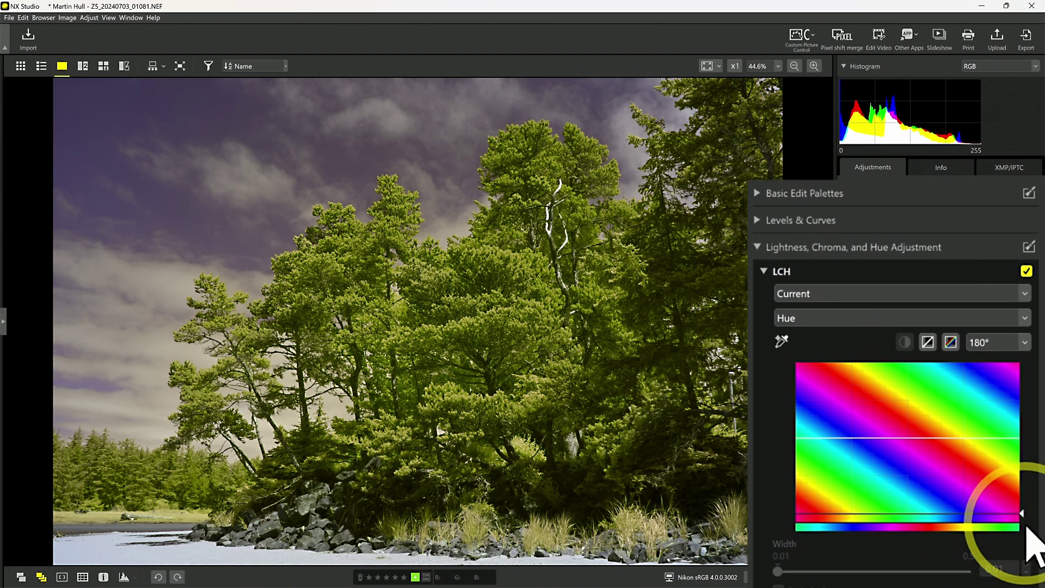
pyautogui.moveTo(1032, 525); pyautogui.dragTo(1027, 503)
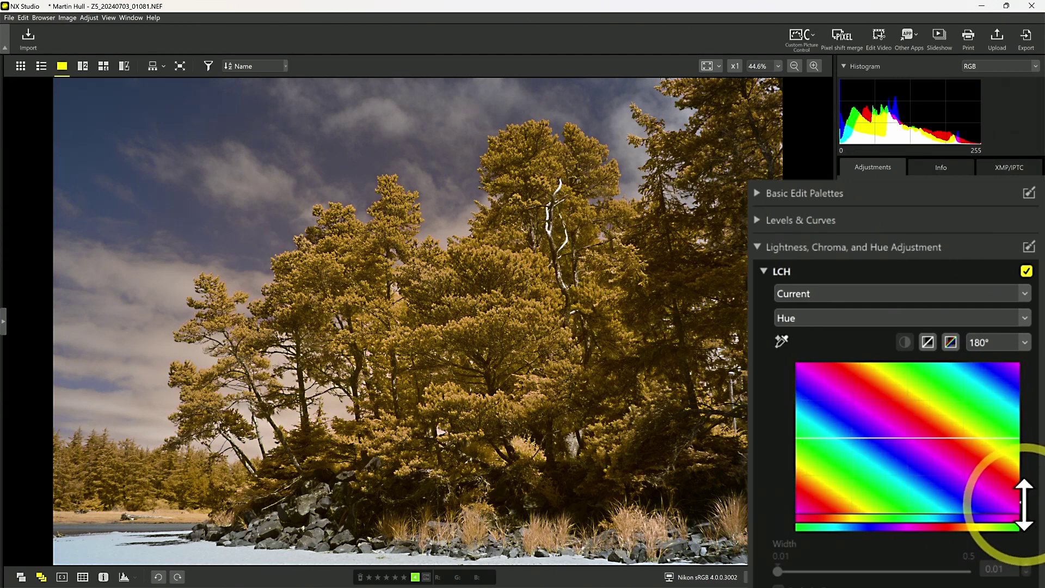
pyautogui.moveTo(1025, 504); pyautogui.dragTo(1027, 495)
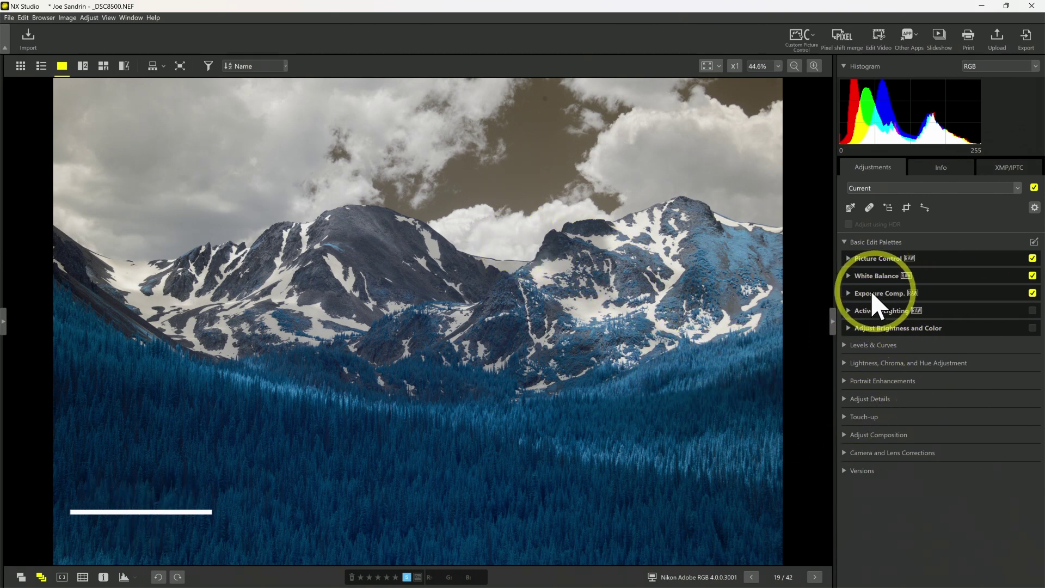
# Step: Expand Exposure Comp. for the mountain photo, revealing its 3.66 value
pyautogui.click(849, 294)
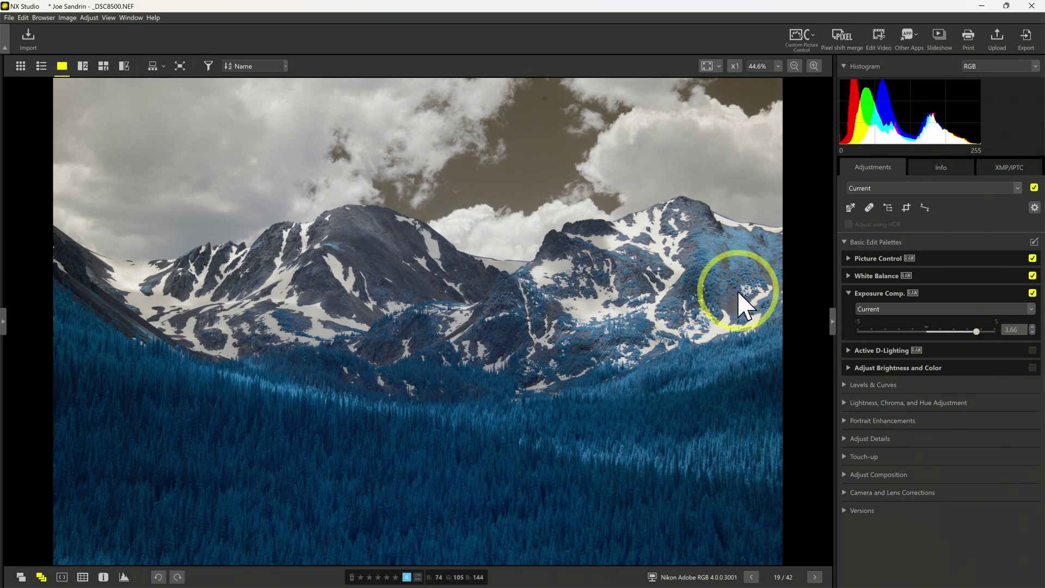
# Step: Expand Picture Control and keep its Camera compatible processing option
pyautogui.click(849, 295)
pyautogui.click(848, 258)
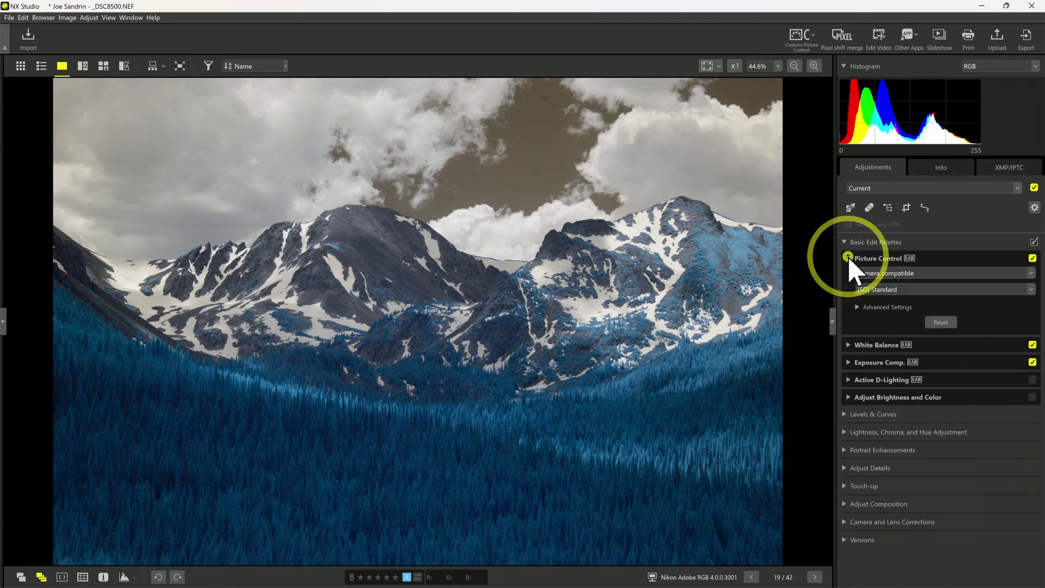
pyautogui.click(906, 273)
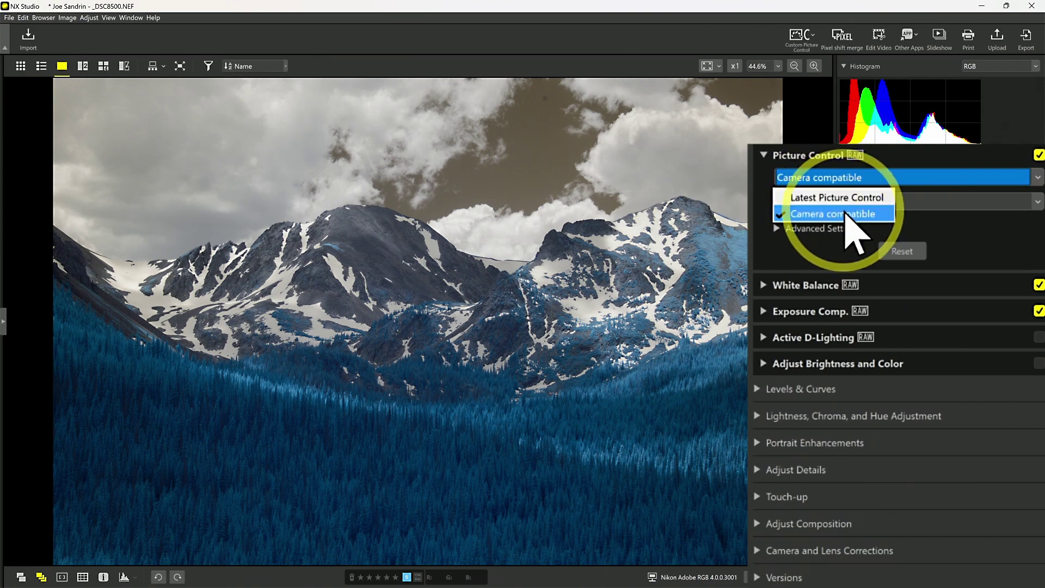
pyautogui.click(925, 177)
pyautogui.click(888, 158)
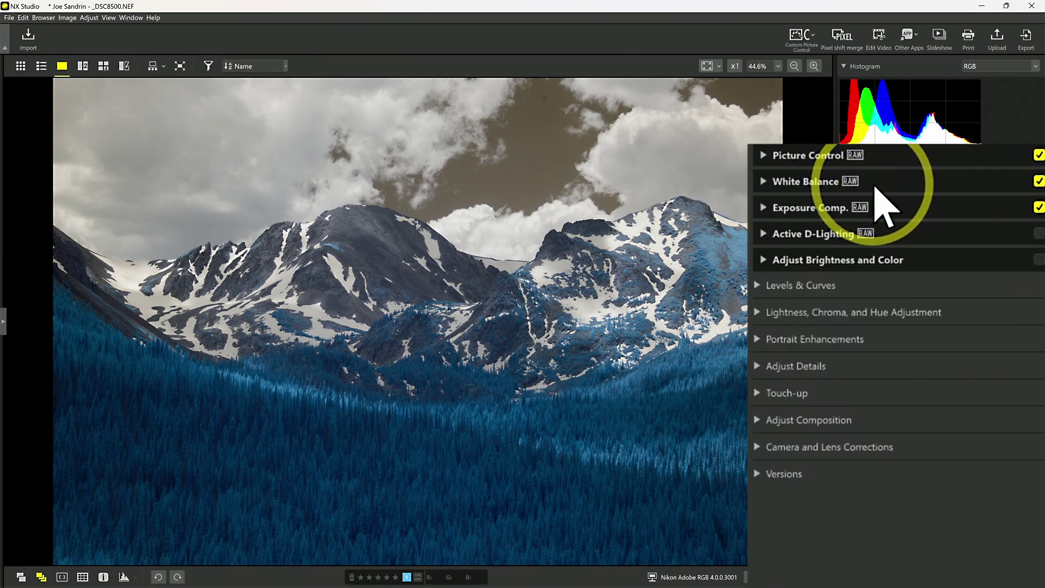
pyautogui.click(877, 159)
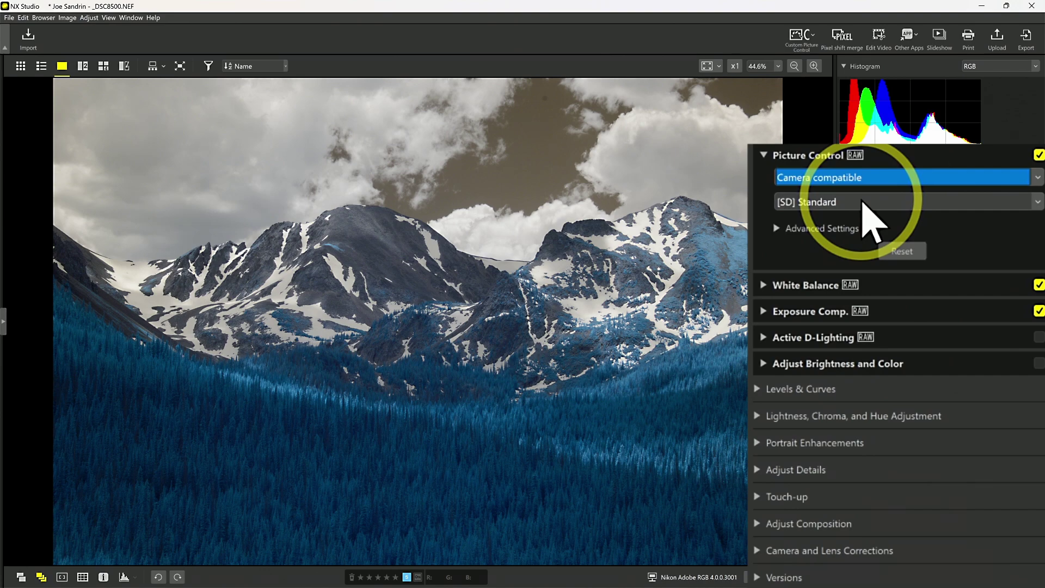
# Step: Preview the recorded [MC] MONOCHROME value, then apply [LS] Landscape
pyautogui.click(823, 200)
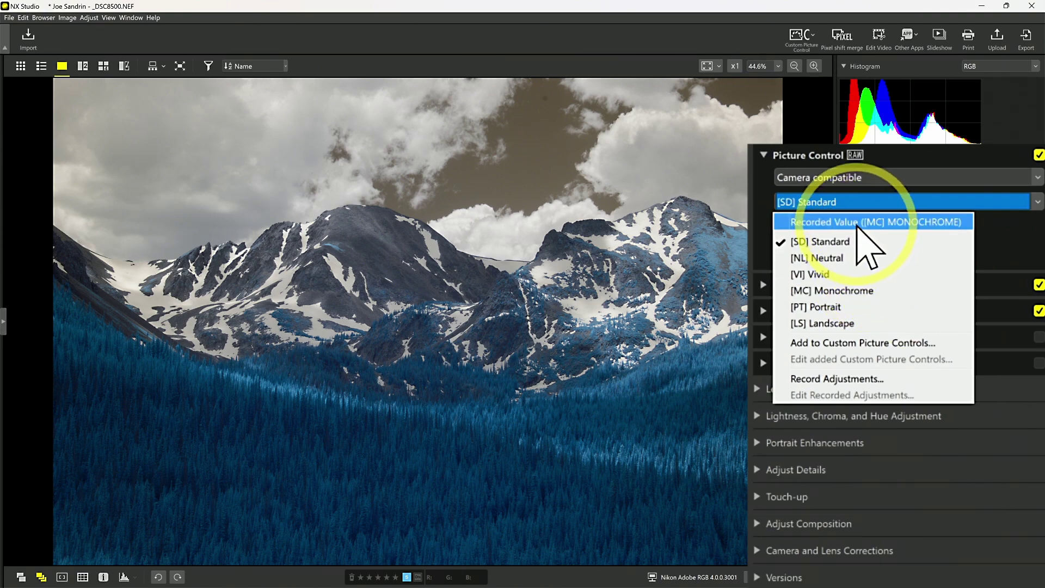
pyautogui.click(890, 223)
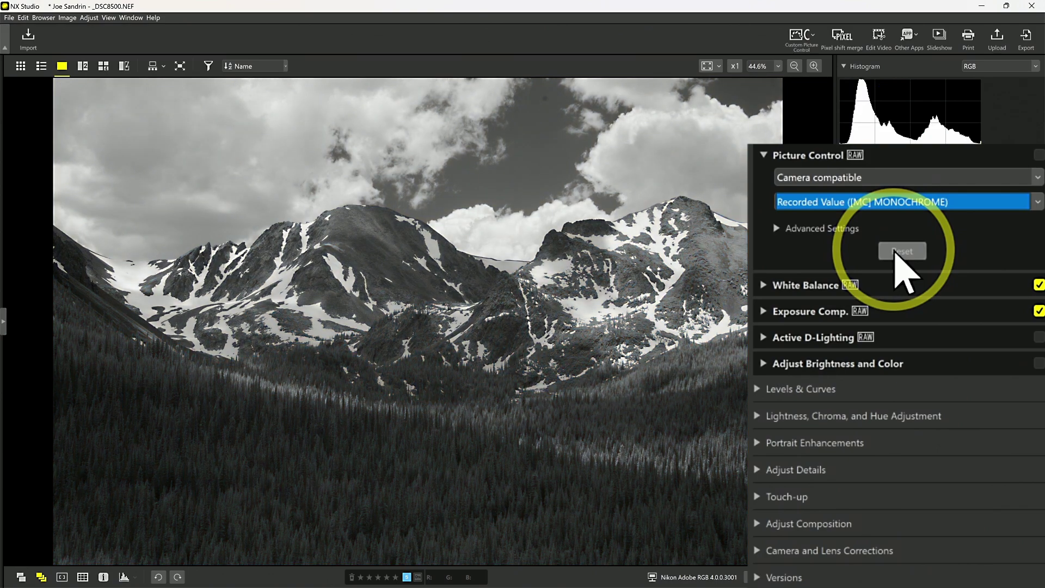
pyautogui.click(911, 201)
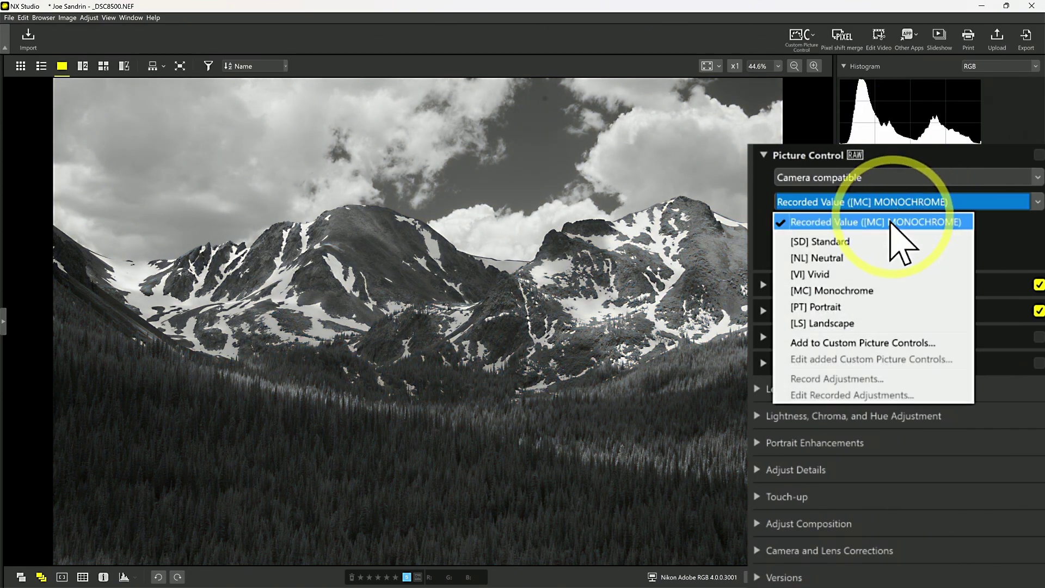
pyautogui.click(854, 322)
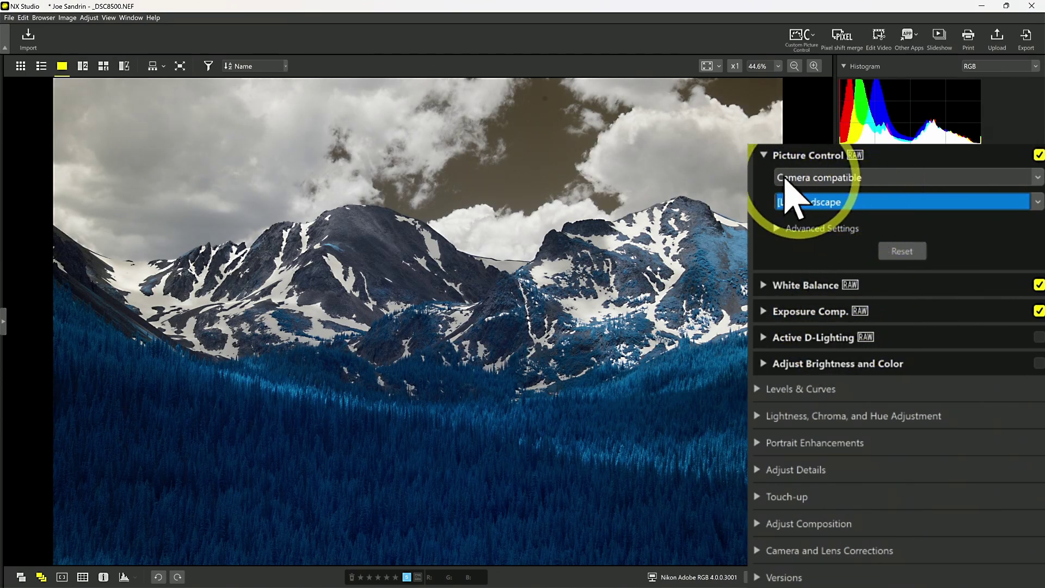
# Step: Show advanced settings and try Quick Adjust at 1 before returning it to 0
pyautogui.click(776, 228)
pyautogui.scroll(-1, 1023, 185)
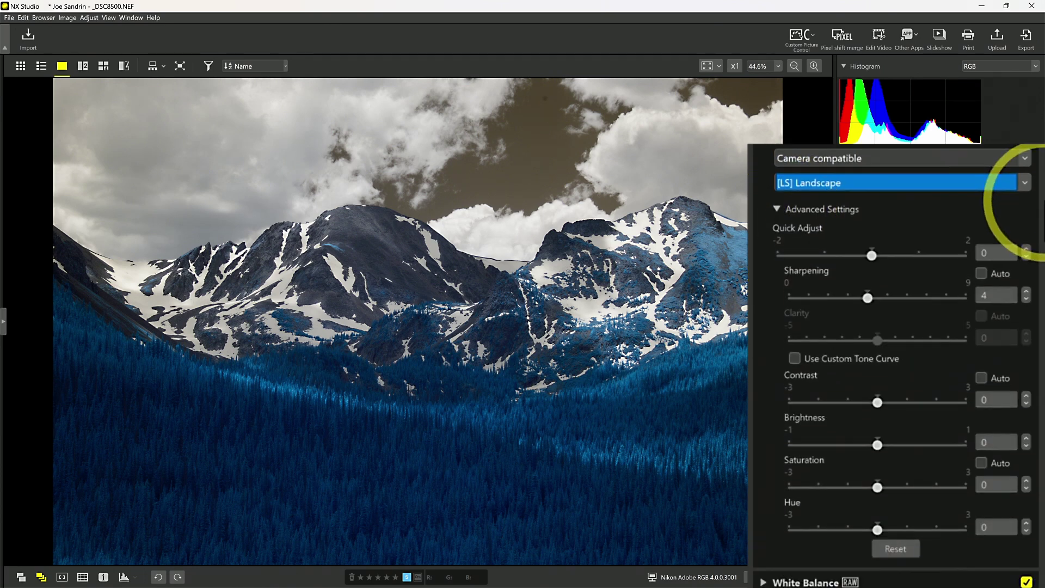
pyautogui.scroll(1, 1034, 202)
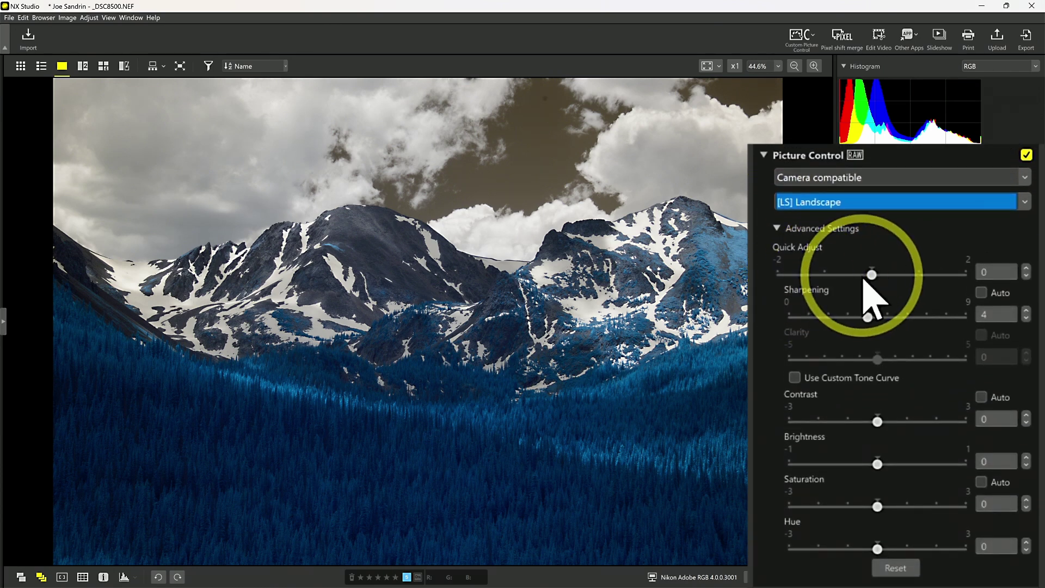
pyautogui.click(872, 274)
pyautogui.moveTo(872, 274); pyautogui.dragTo(918, 275)
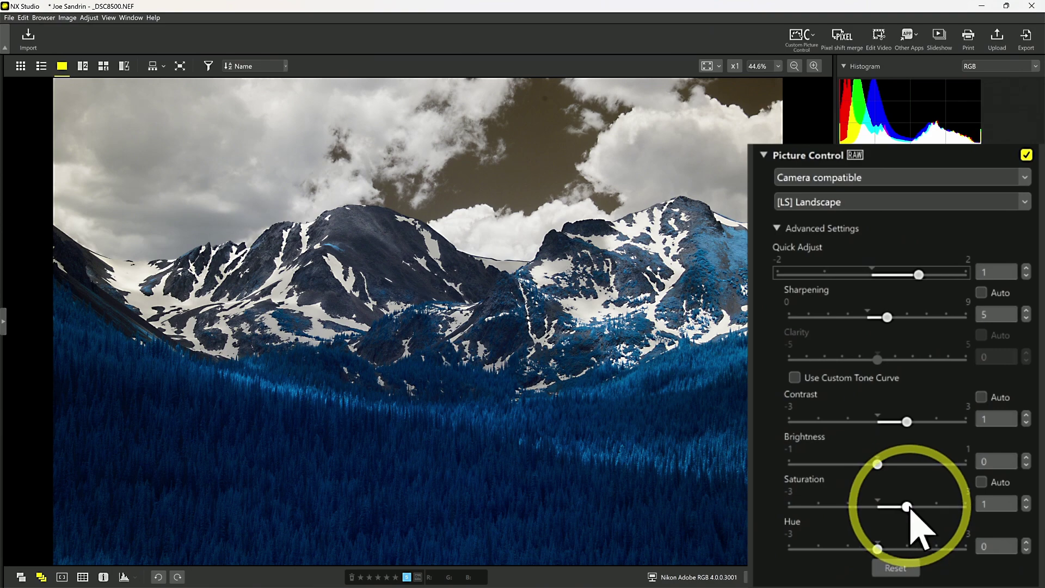
pyautogui.moveTo(919, 275); pyautogui.dragTo(872, 275)
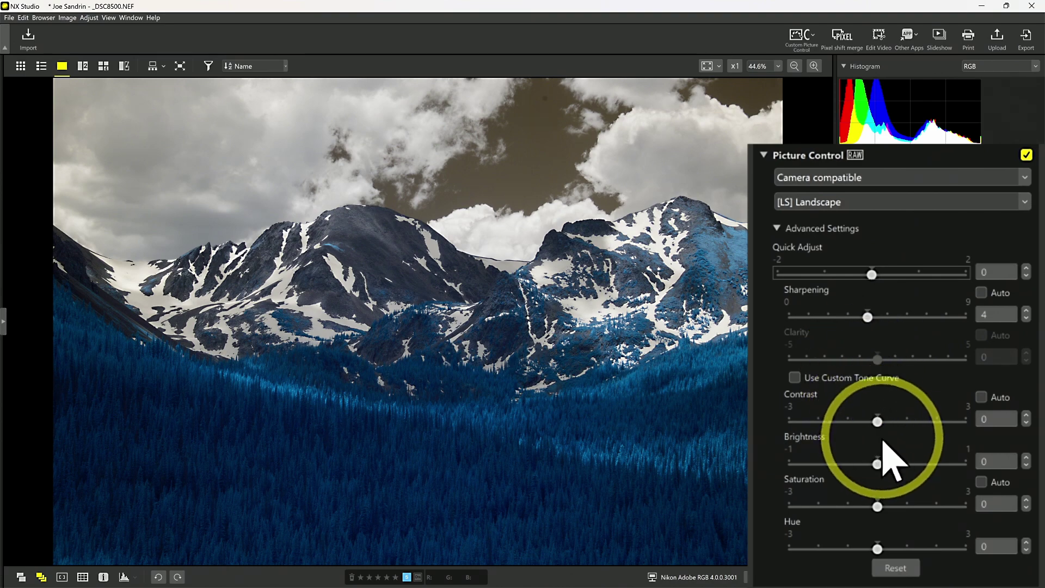
# Step: Set contrast to 1, brightness to 0 and saturation to 1
pyautogui.moveTo(877, 422); pyautogui.dragTo(936, 422)
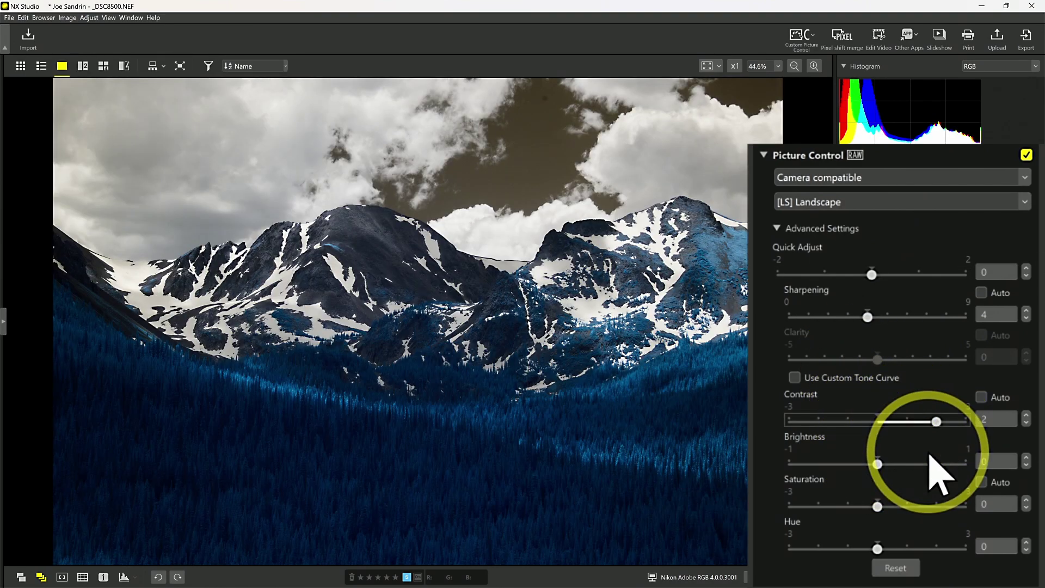
pyautogui.moveTo(935, 422); pyautogui.dragTo(906, 421)
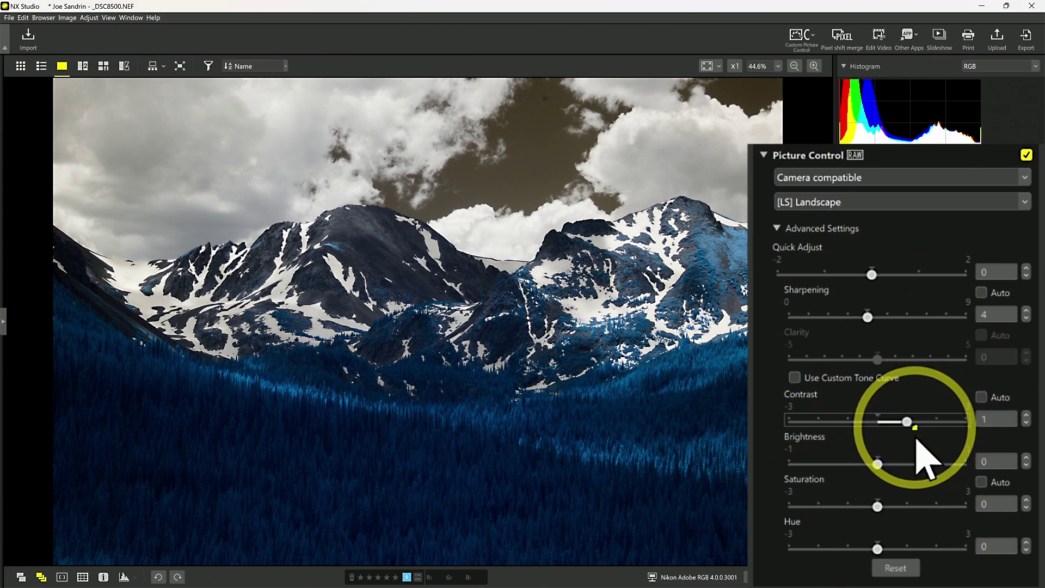
pyautogui.click(921, 464)
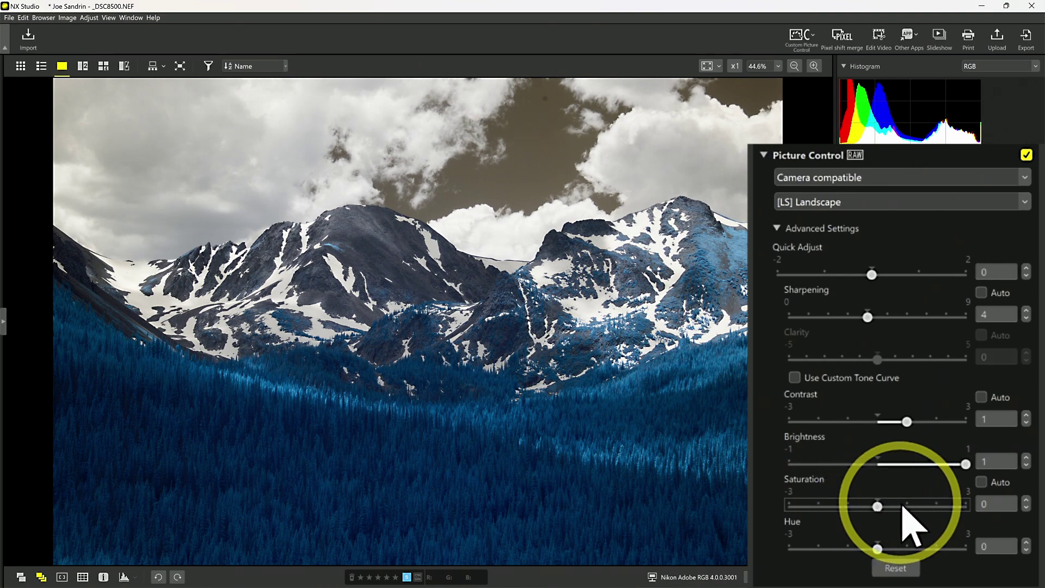
pyautogui.click(913, 505)
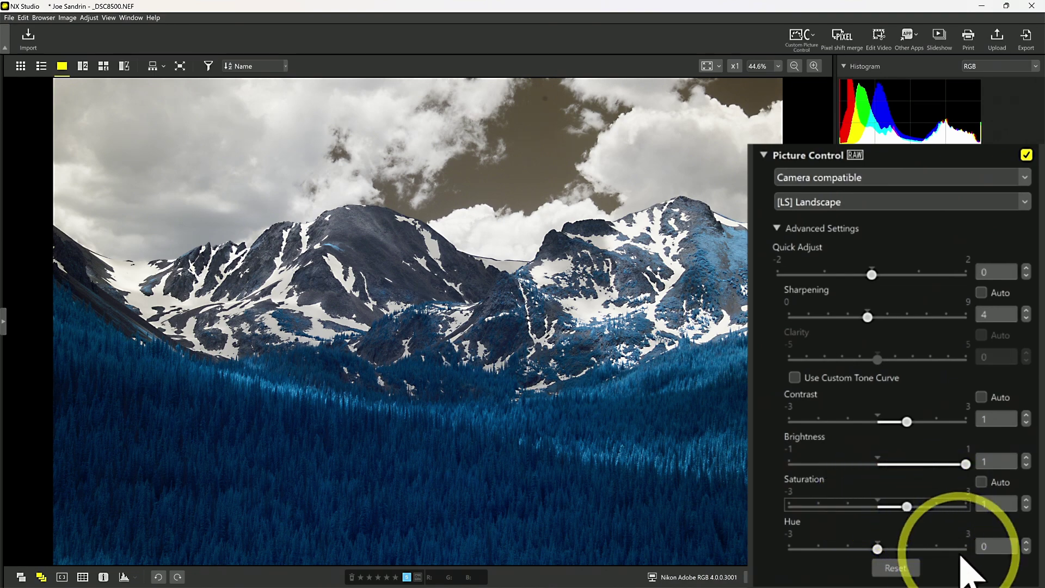
# Step: Compare hue at +3 and -3, then leave it at 0
pyautogui.moveTo(878, 548); pyautogui.dragTo(966, 550)
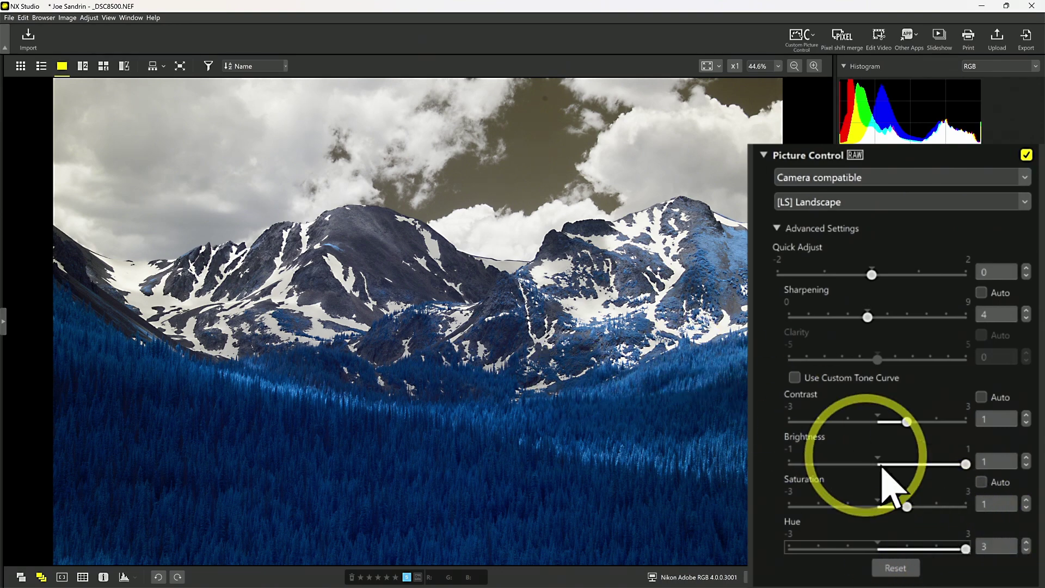
pyautogui.moveTo(965, 549); pyautogui.dragTo(845, 560)
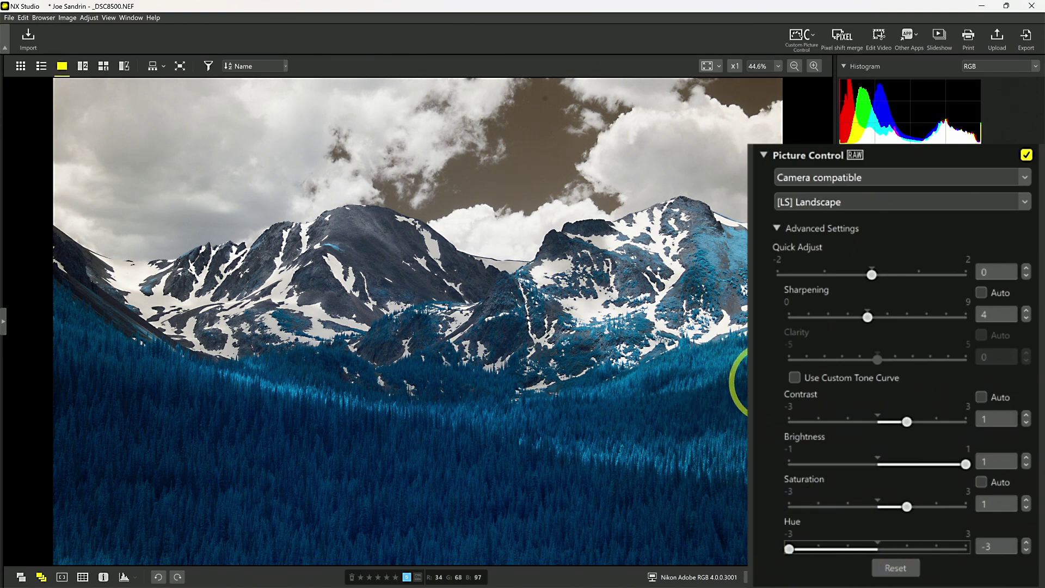
pyautogui.moveTo(794, 549); pyautogui.dragTo(878, 548)
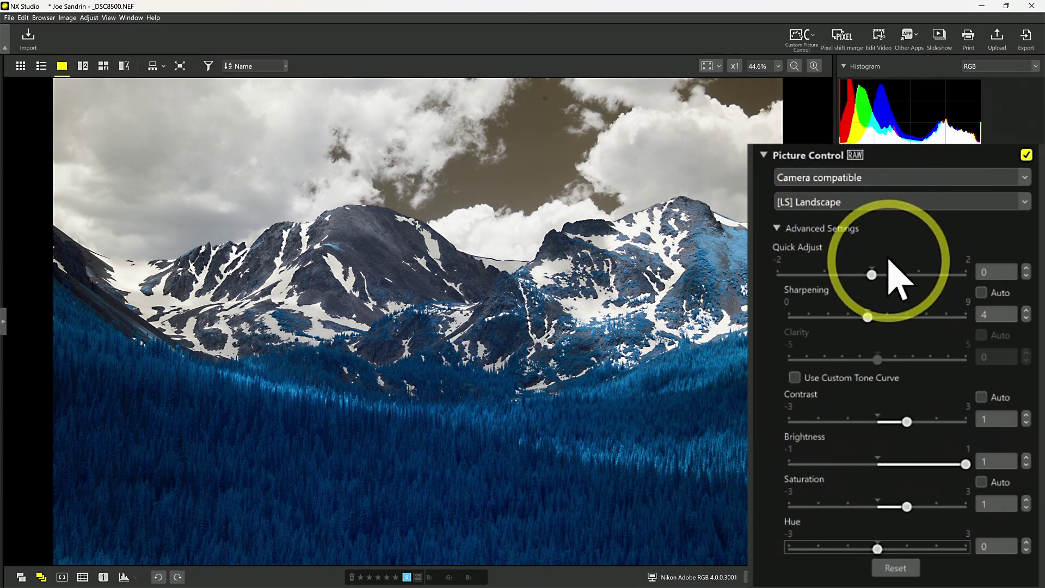
pyautogui.click(870, 178)
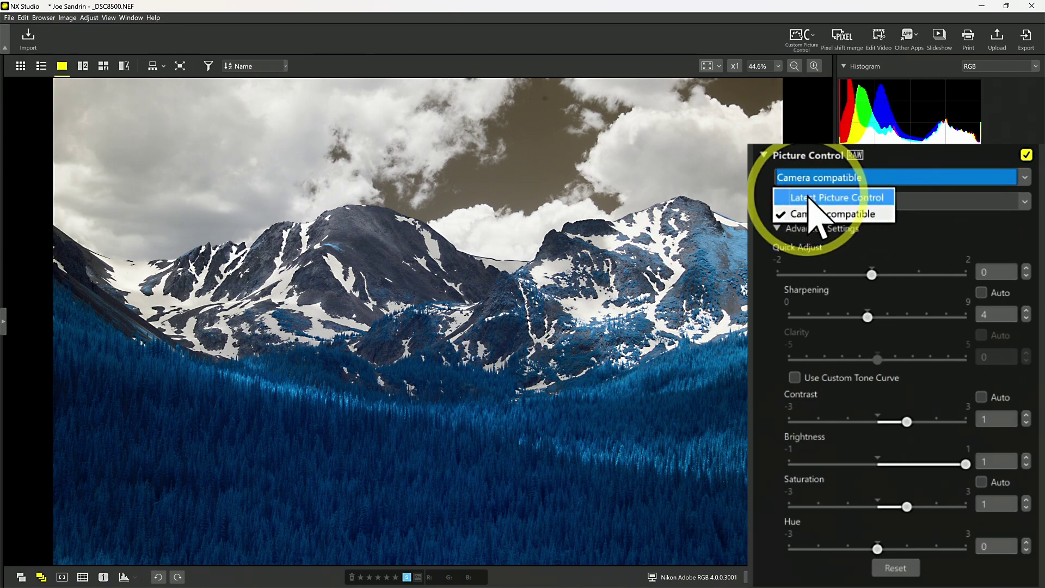
# Step: Switch to Latest Picture Control and preview the Monochrome and Flat Monochrome presets
pyautogui.click(847, 197)
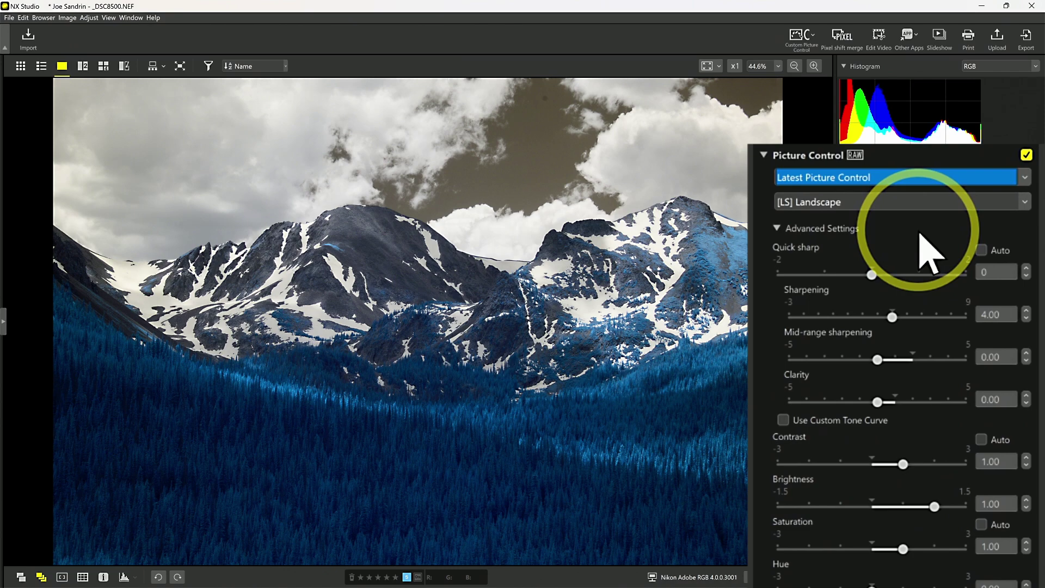
pyautogui.click(819, 228)
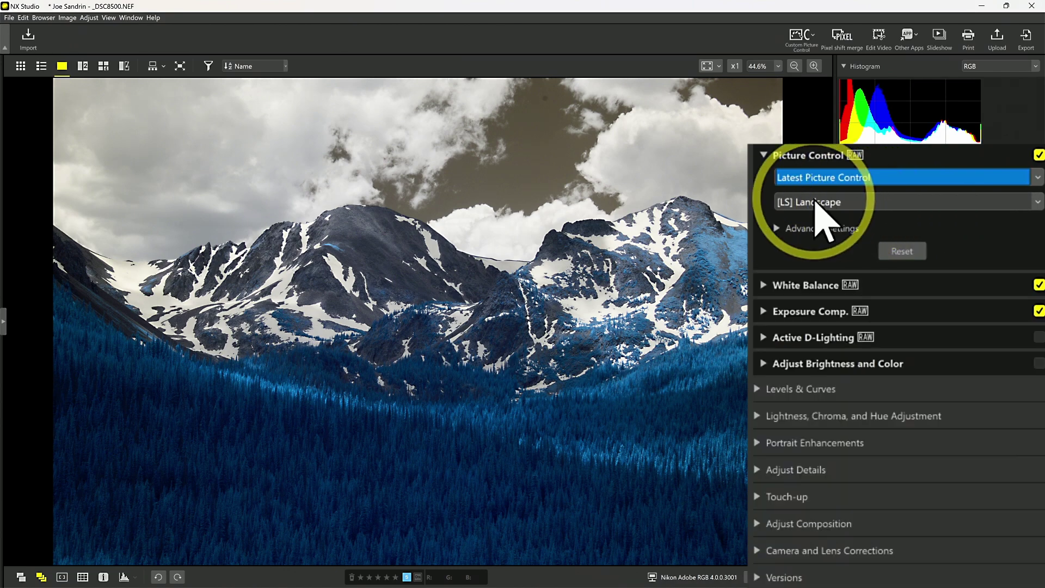
pyautogui.click(815, 202)
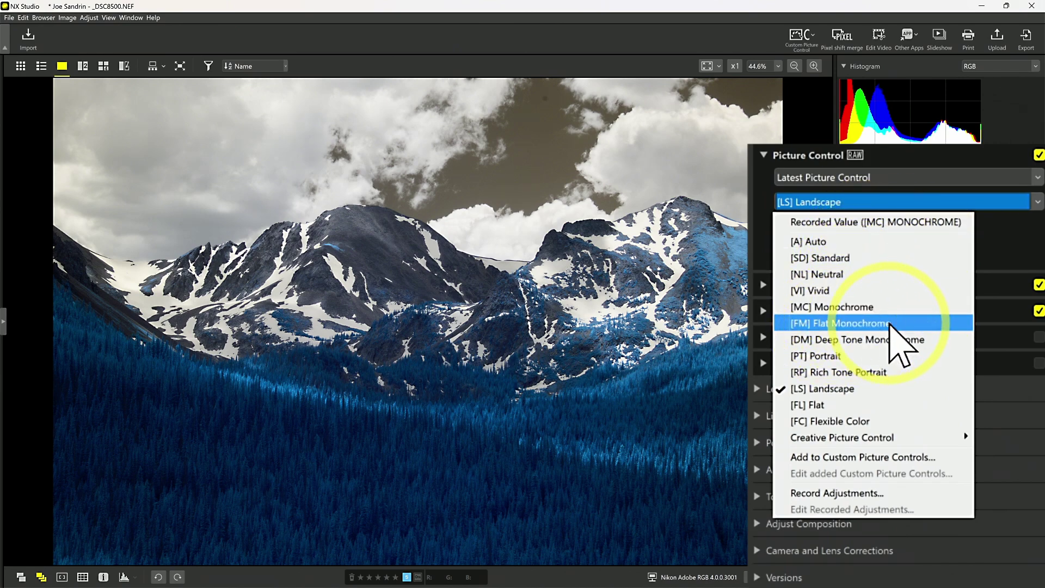
pyautogui.click(836, 307)
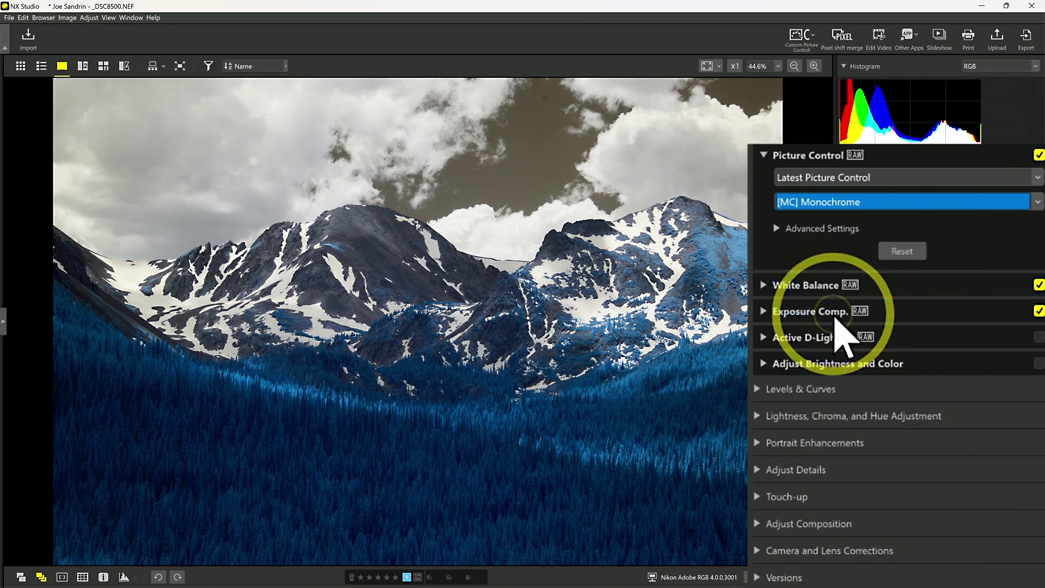
pyautogui.click(866, 205)
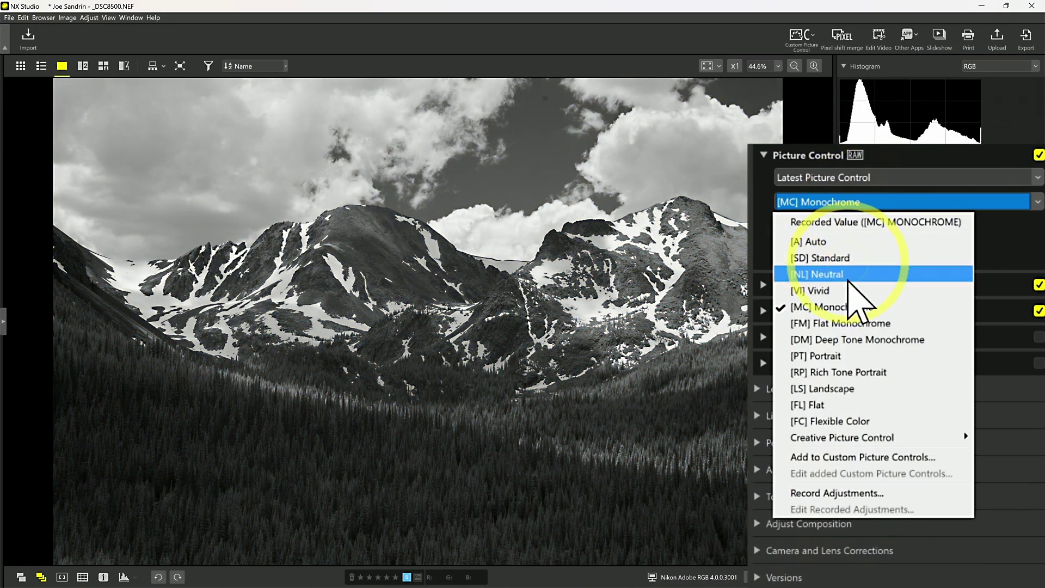
pyautogui.click(841, 324)
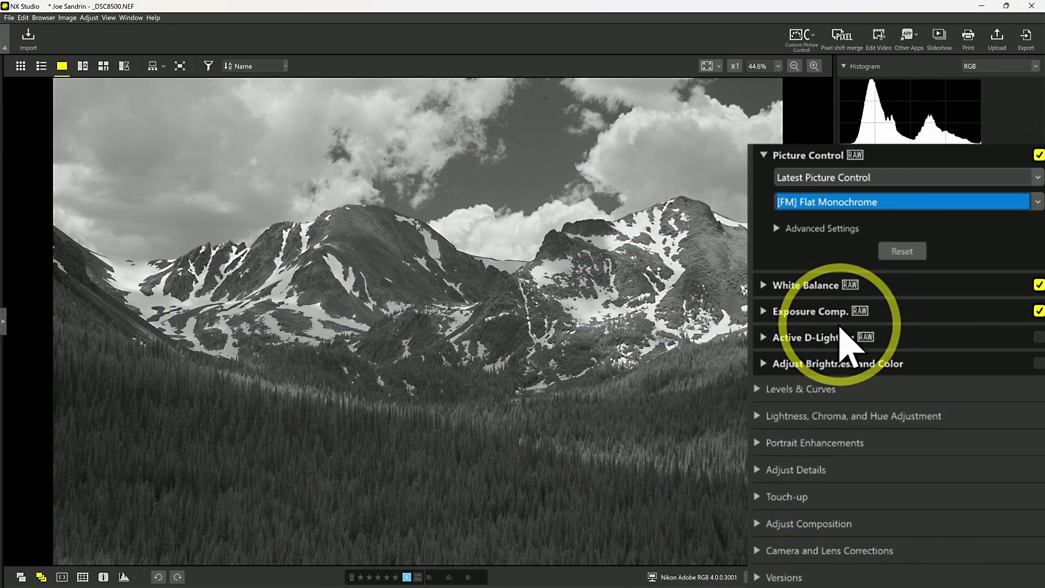
# Step: Preview Deep Tone Monochrome, then settle on the [FL] Flat preset
pyautogui.click(828, 203)
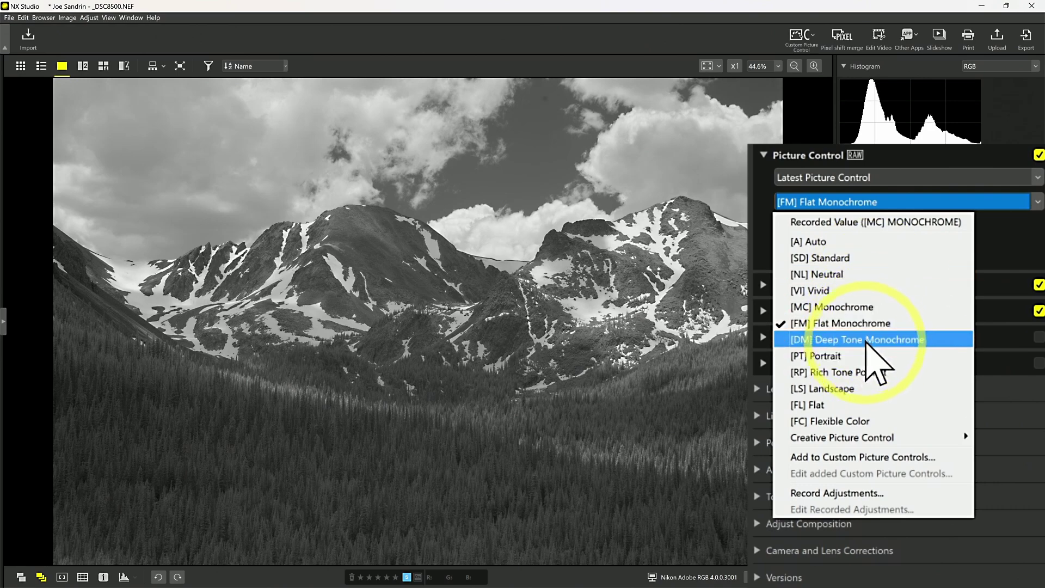
pyautogui.click(871, 341)
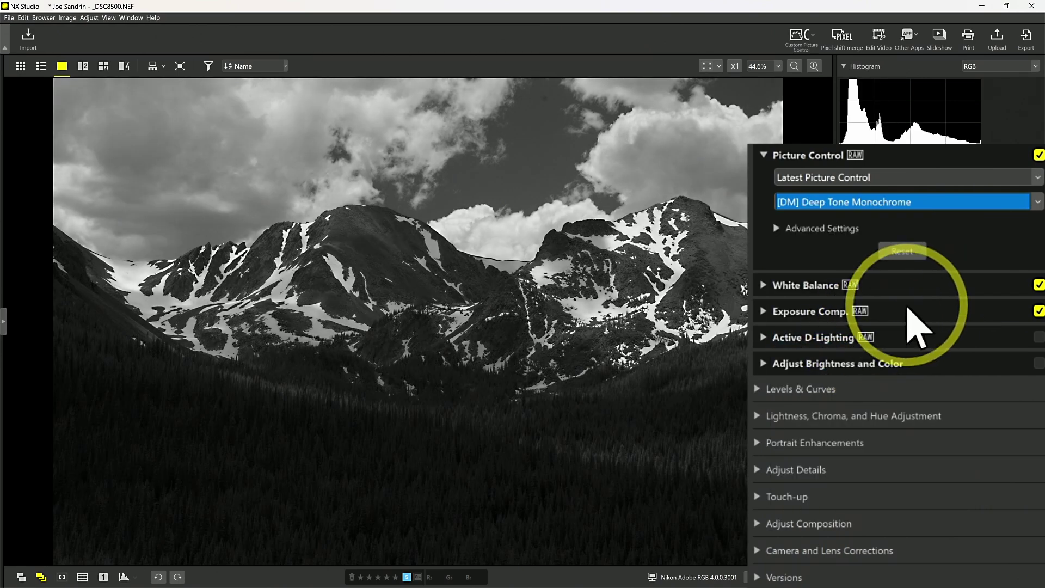
pyautogui.click(878, 205)
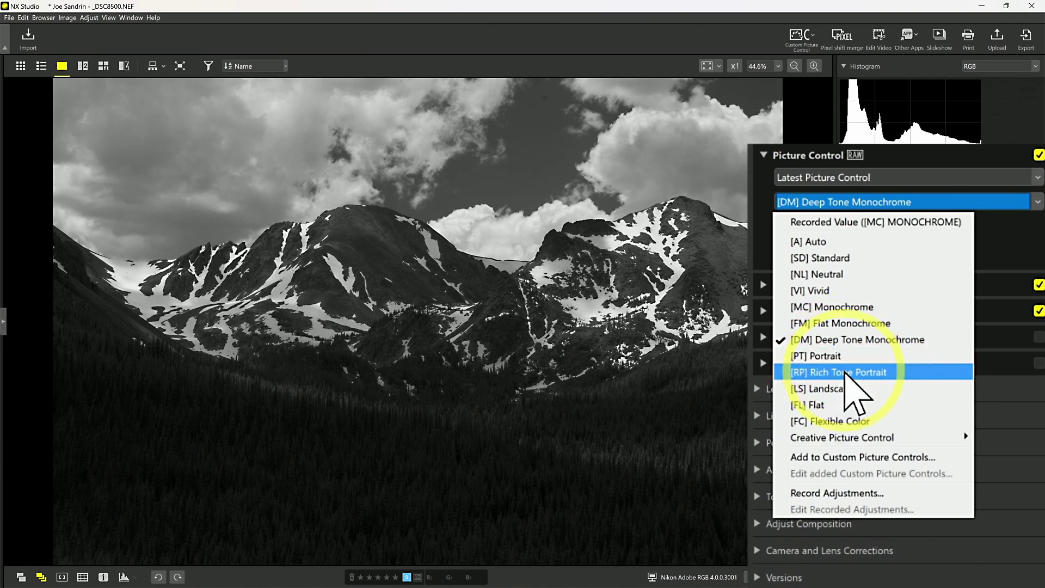
pyautogui.click(836, 404)
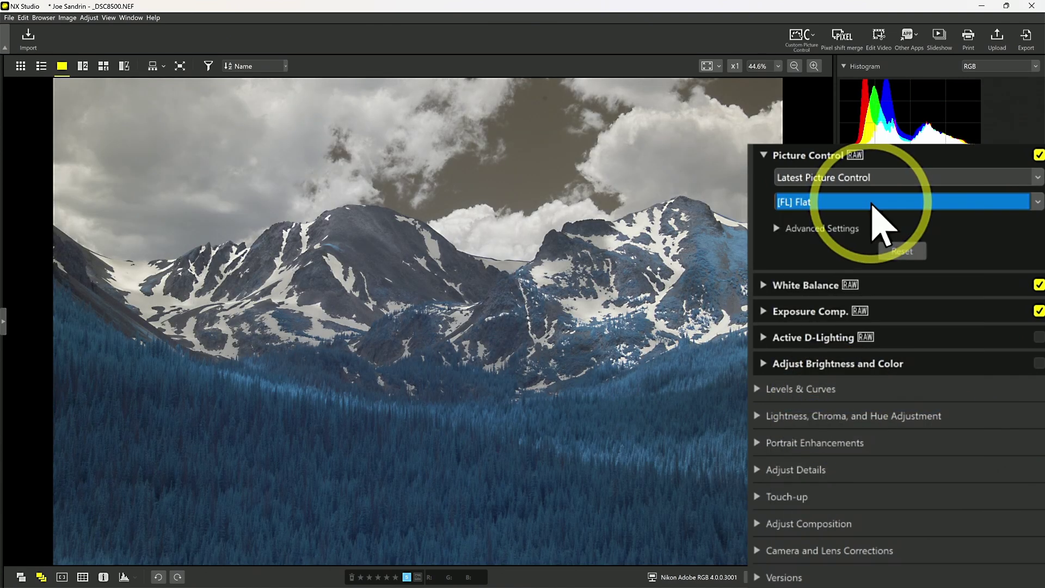
pyautogui.click(873, 205)
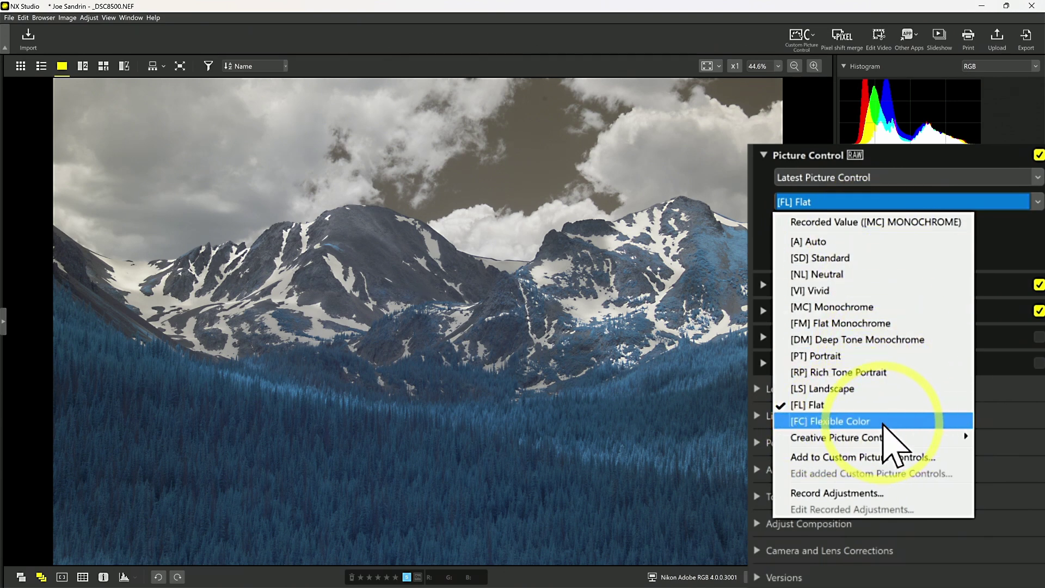
pyautogui.moveTo(849, 440)
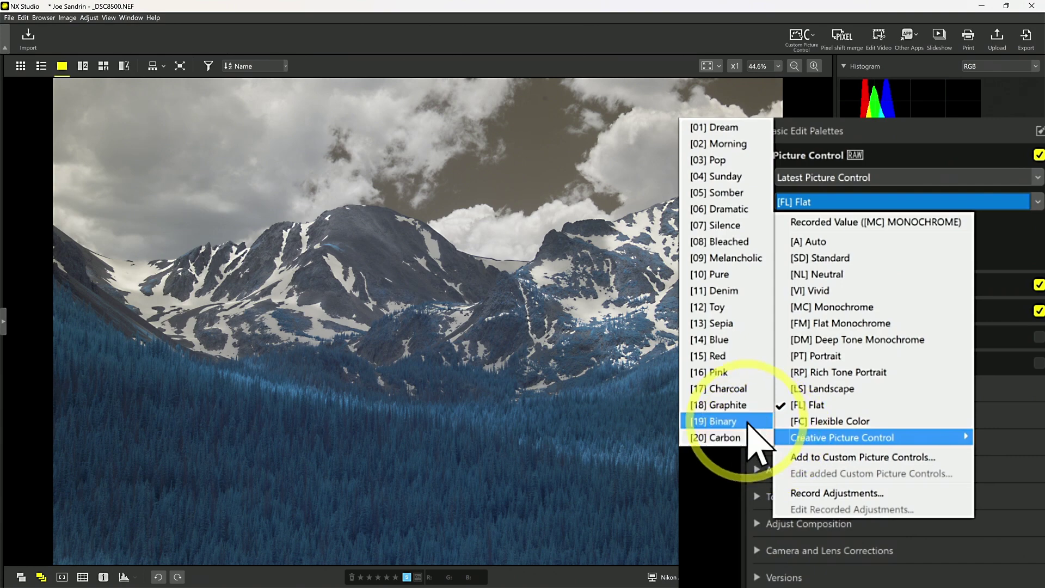
# Step: Try Creative Picture Control [08] Bleached, then apply [03] Pop
pyautogui.click(737, 265)
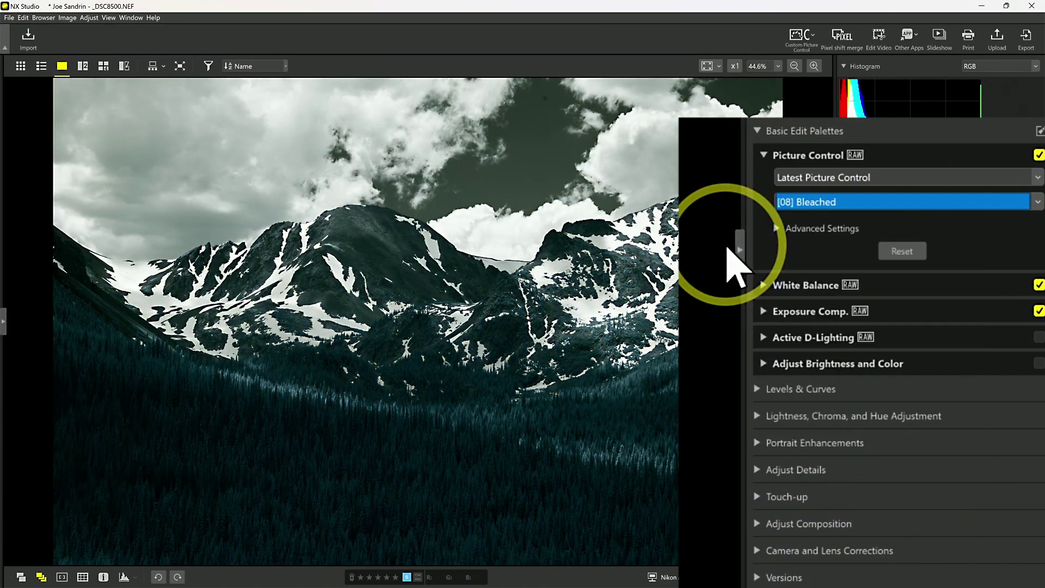
pyautogui.click(873, 202)
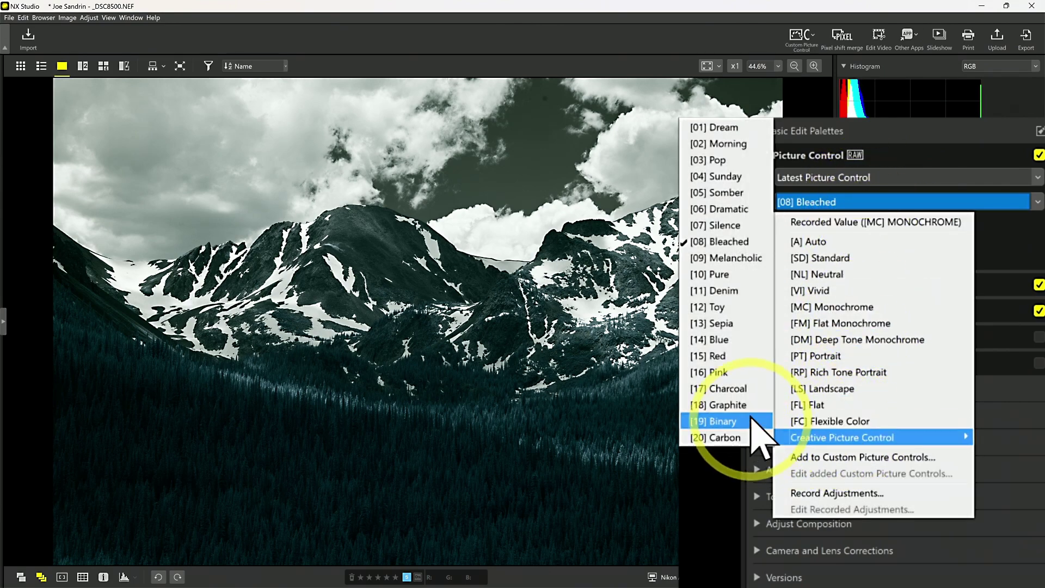
pyautogui.click(747, 185)
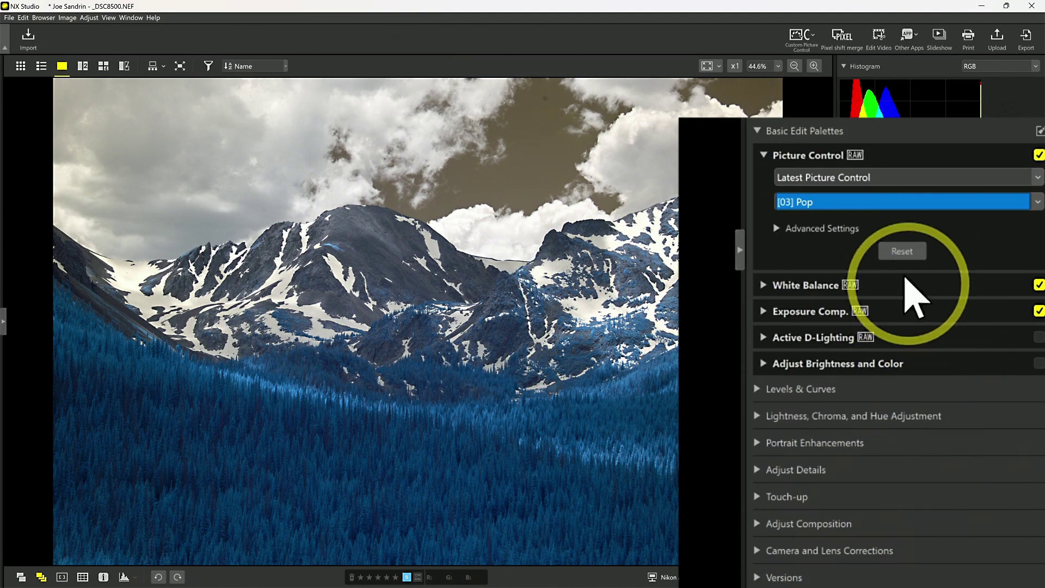
pyautogui.click(852, 209)
pyautogui.moveTo(841, 438)
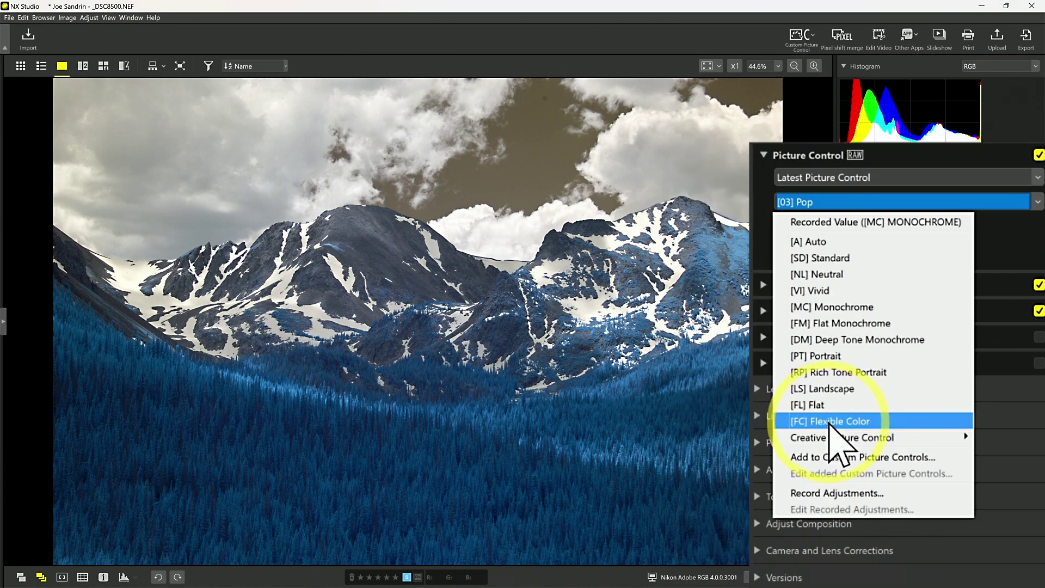
# Step: Apply [FC] Flexible Color and reveal its advanced settings
pyautogui.click(829, 422)
pyautogui.click(776, 228)
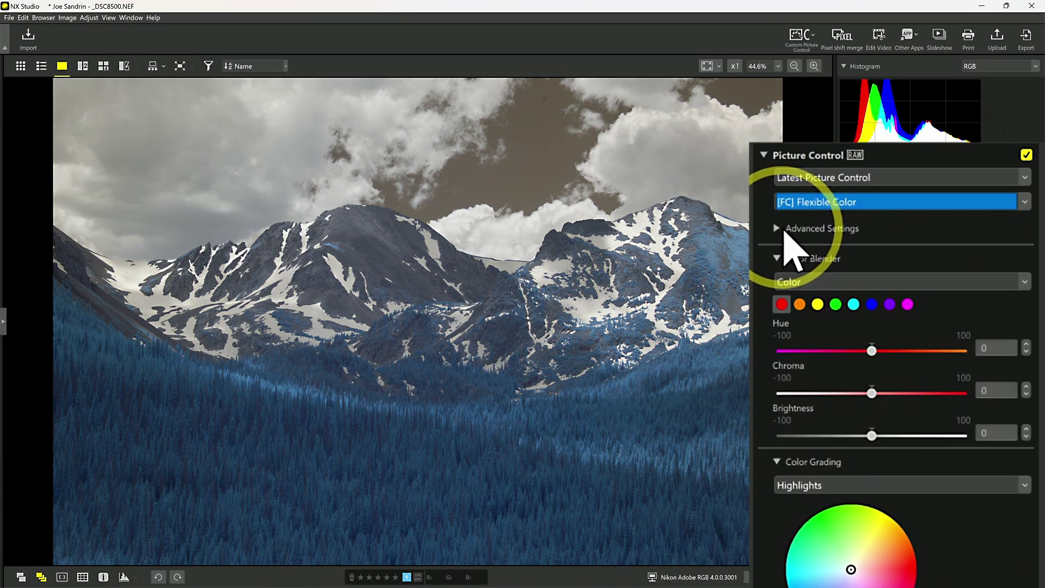
pyautogui.click(780, 230)
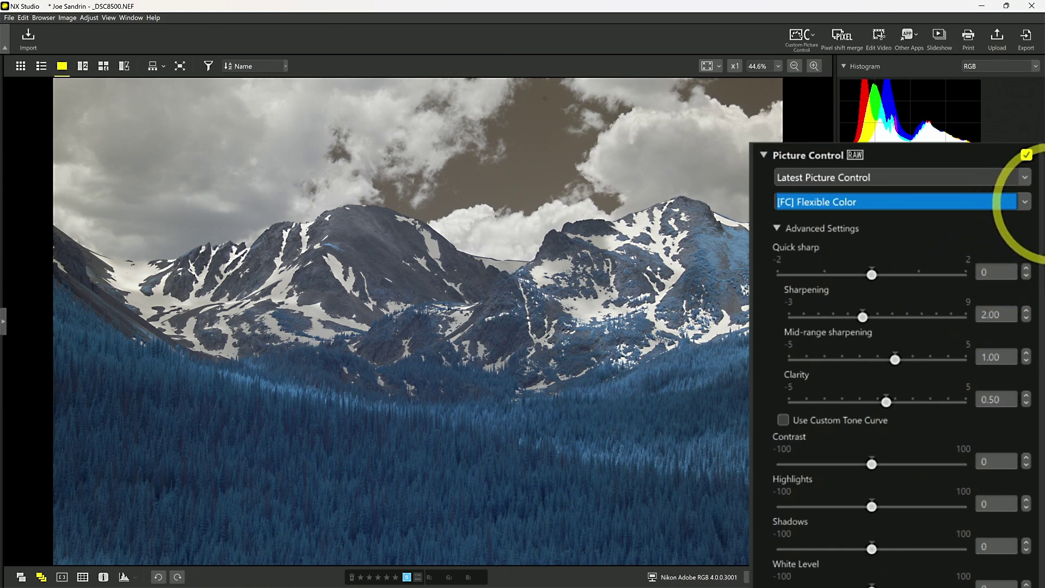
pyautogui.scroll(-1, 1034, 218)
pyautogui.scroll(-2, 1031, 229)
pyautogui.scroll(1, 1029, 234)
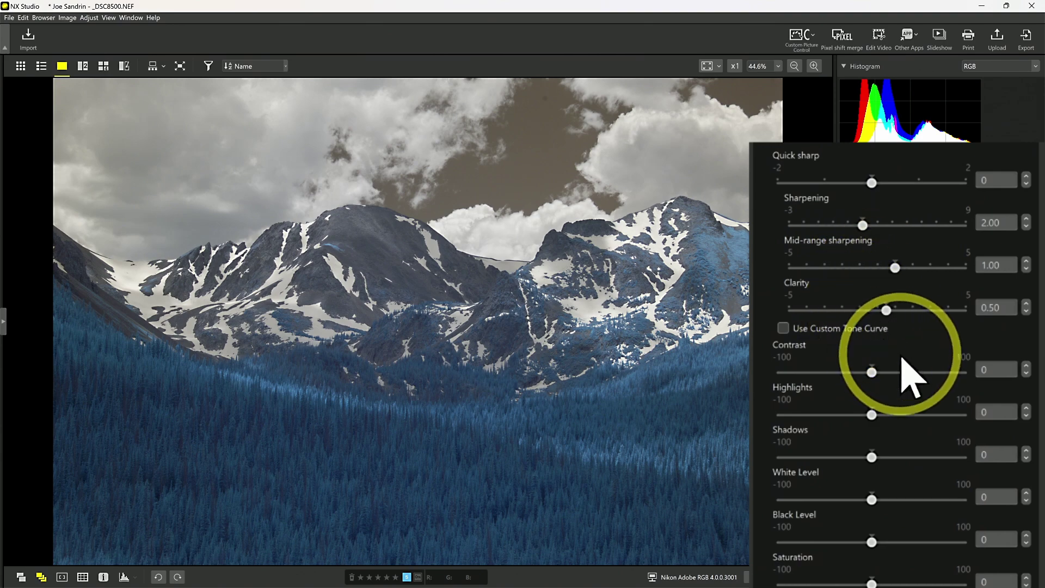
# Step: Set Clarity to 2.75, Contrast to 35 and White Level to 43
pyautogui.moveTo(887, 311); pyautogui.dragTo(927, 316)
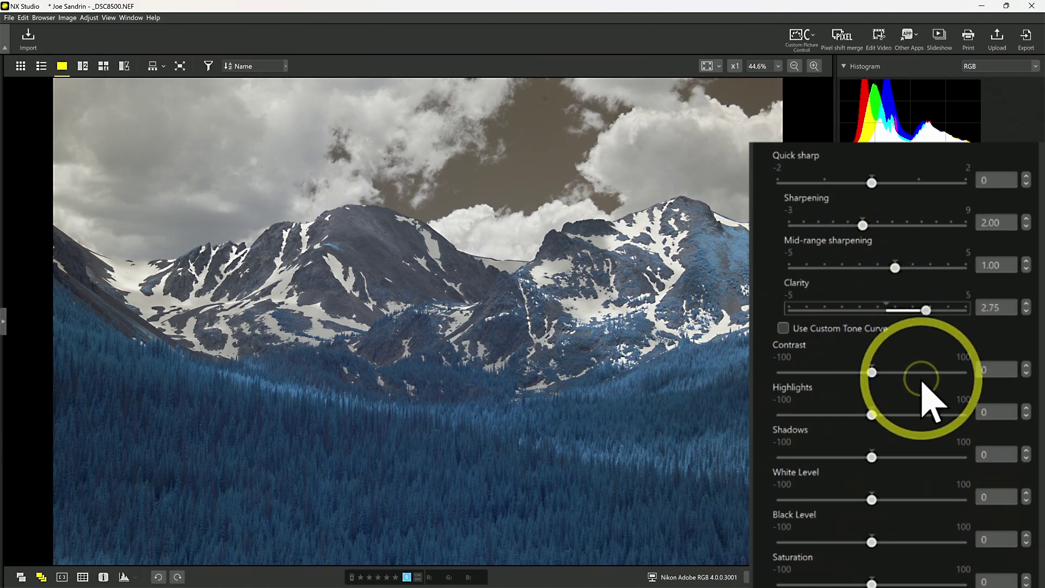
pyautogui.click(894, 376)
pyautogui.moveTo(895, 379); pyautogui.dragTo(905, 374)
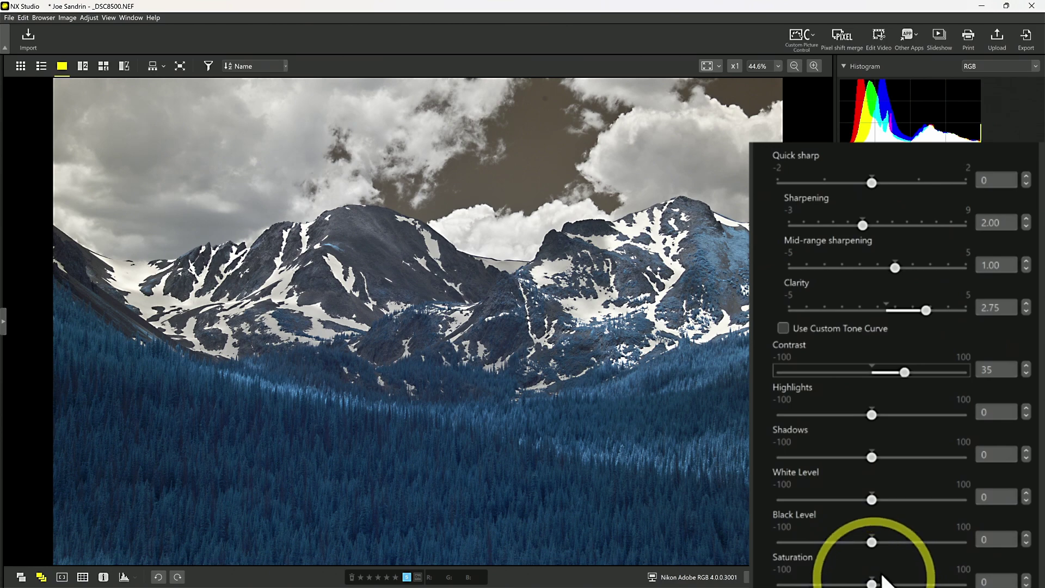
pyautogui.moveTo(872, 500); pyautogui.dragTo(912, 499)
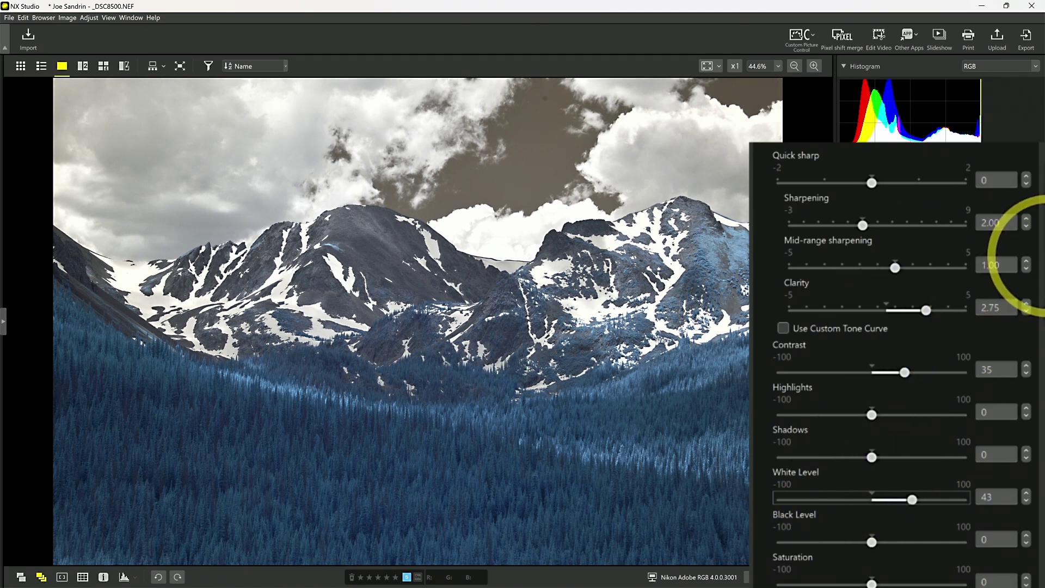
pyautogui.scroll(1, 1037, 256)
pyautogui.click(777, 193)
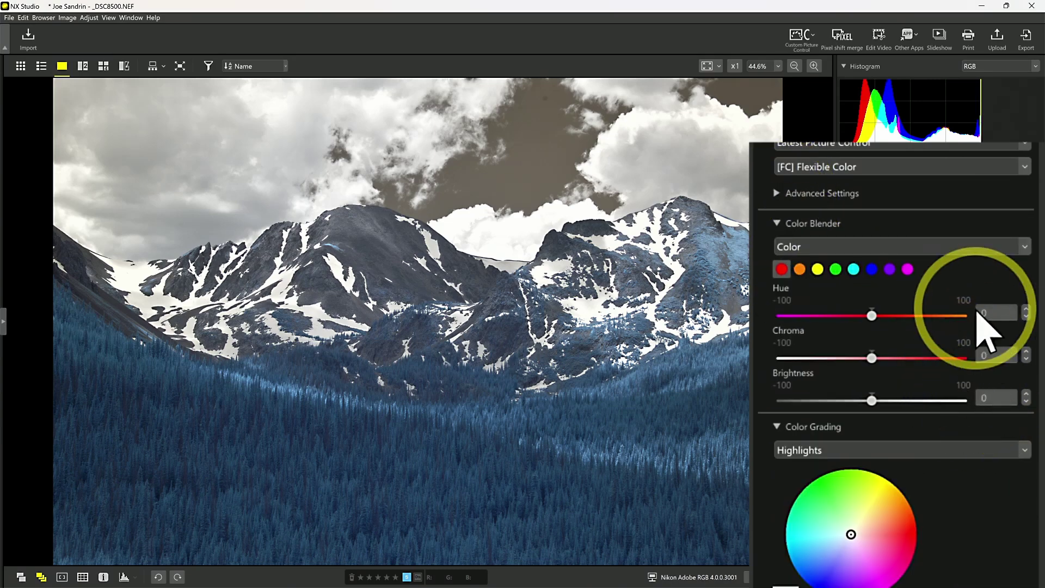
# Step: Select the blue swatch in Color Blender and shift its hue to 4
pyautogui.scroll(-3, 1041, 247)
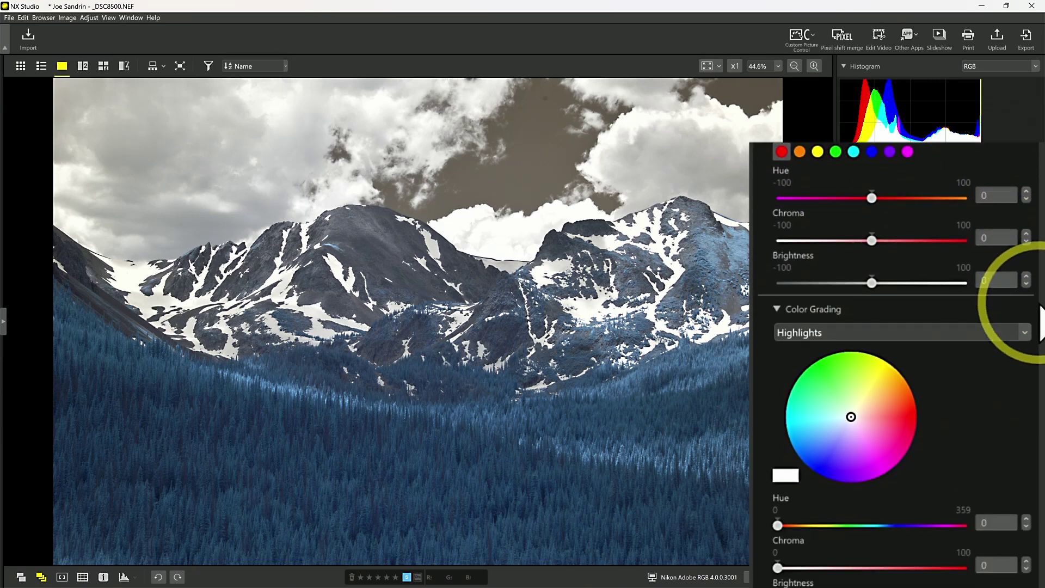
pyautogui.scroll(3, 1040, 256)
pyautogui.scroll(-1, 1041, 250)
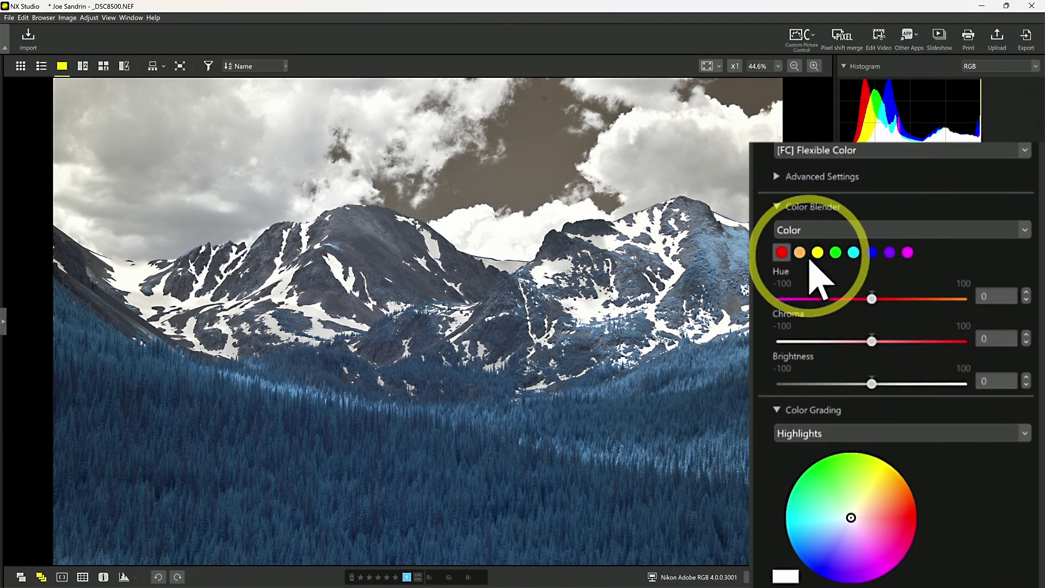
pyautogui.click(872, 252)
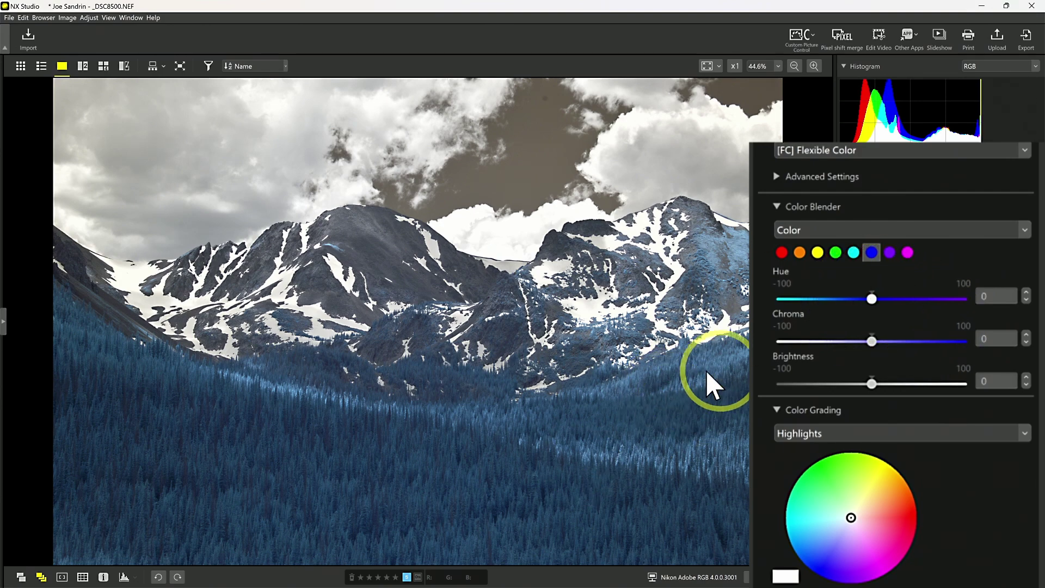
pyautogui.moveTo(875, 299)
pyautogui.mouseDown()
pyautogui.moveTo(987, 299)
pyautogui.moveTo(800, 320)
pyautogui.moveTo(778, 299)
pyautogui.moveTo(875, 298)
pyautogui.mouseUp()
pyautogui.moveTo(1038, 233); pyautogui.dragTo(1043, 354)
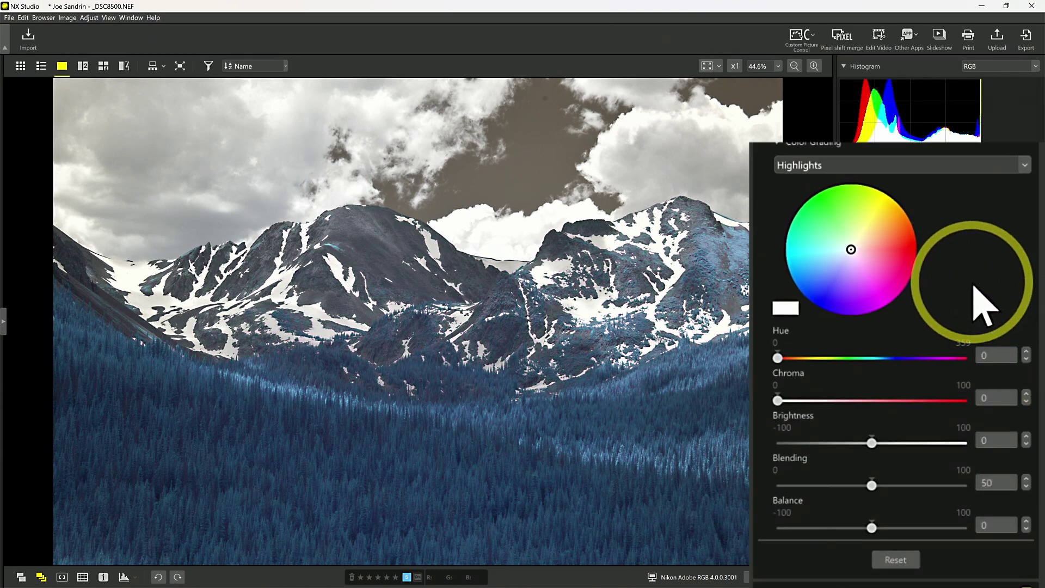
pyautogui.moveTo(1041, 341); pyautogui.dragTo(1040, 164)
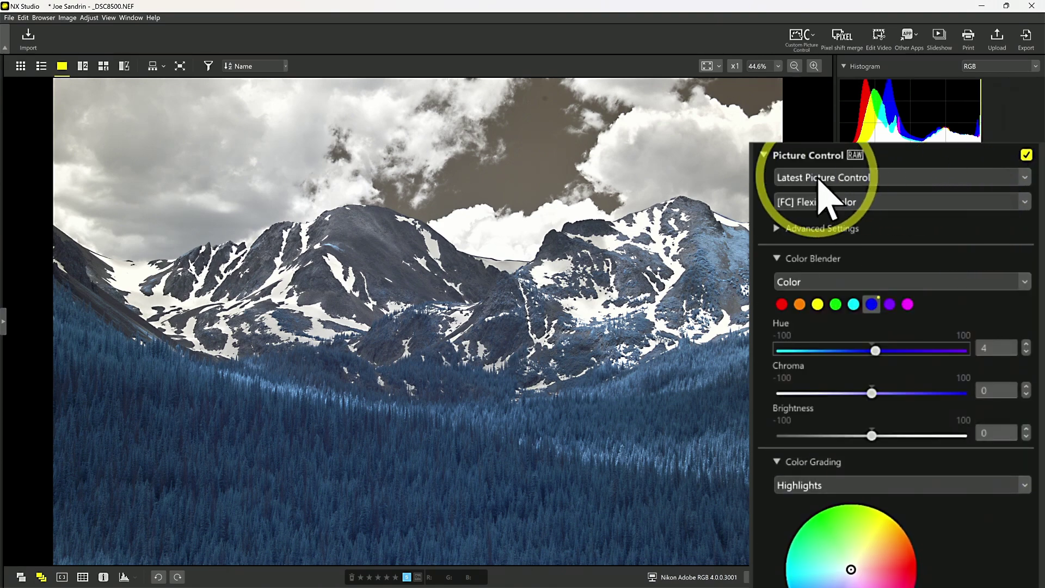
# Step: Keep the Latest Picture Control version and bring up the preset list
pyautogui.click(860, 179)
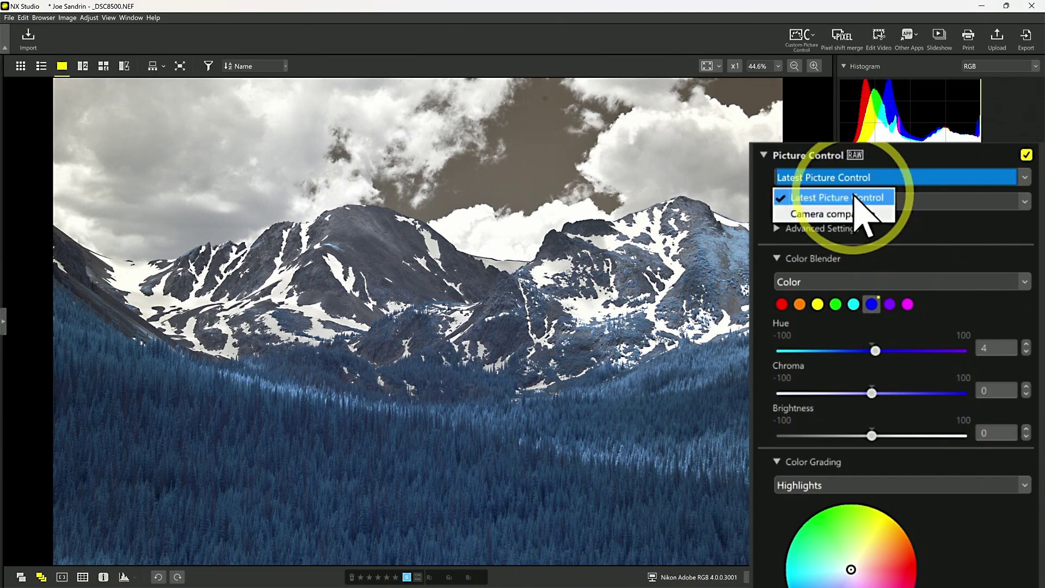
pyautogui.click(915, 176)
pyautogui.click(886, 206)
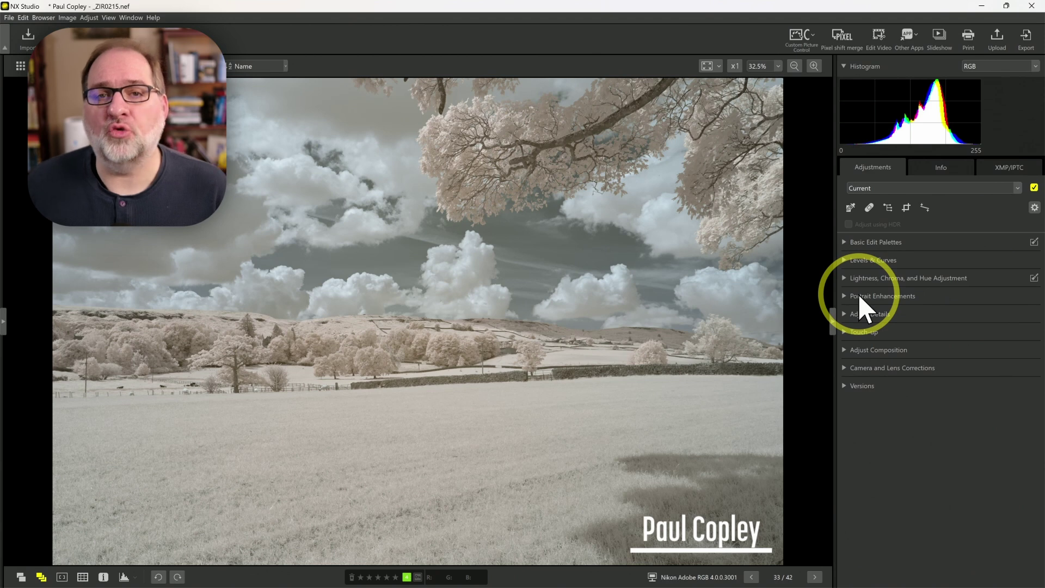
# Step: Expand Basic Edit palettes, check the 2.00 Exposure Comp., and reveal LCH adjustments
pyautogui.click(844, 242)
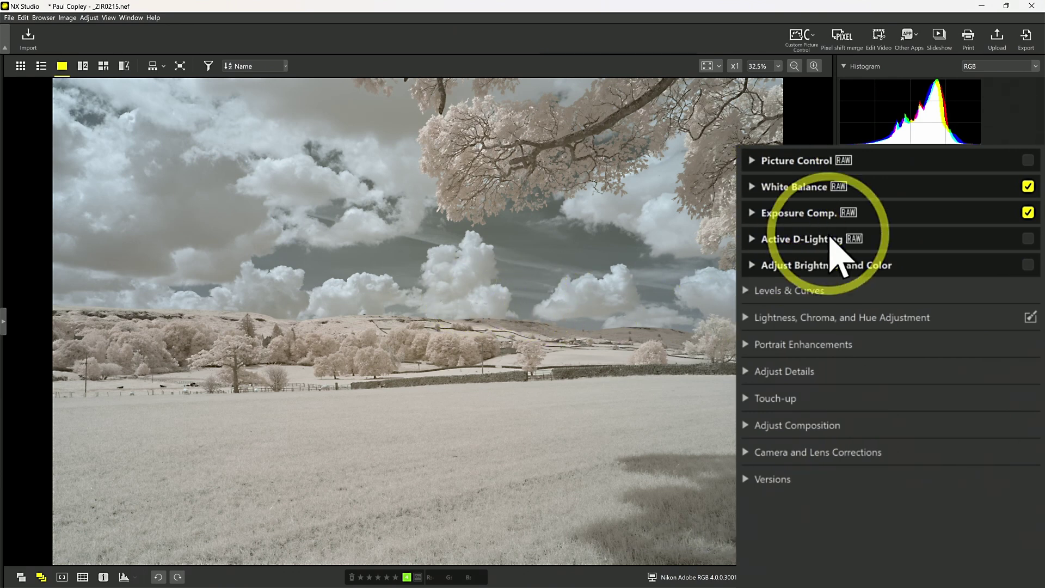
pyautogui.click(757, 216)
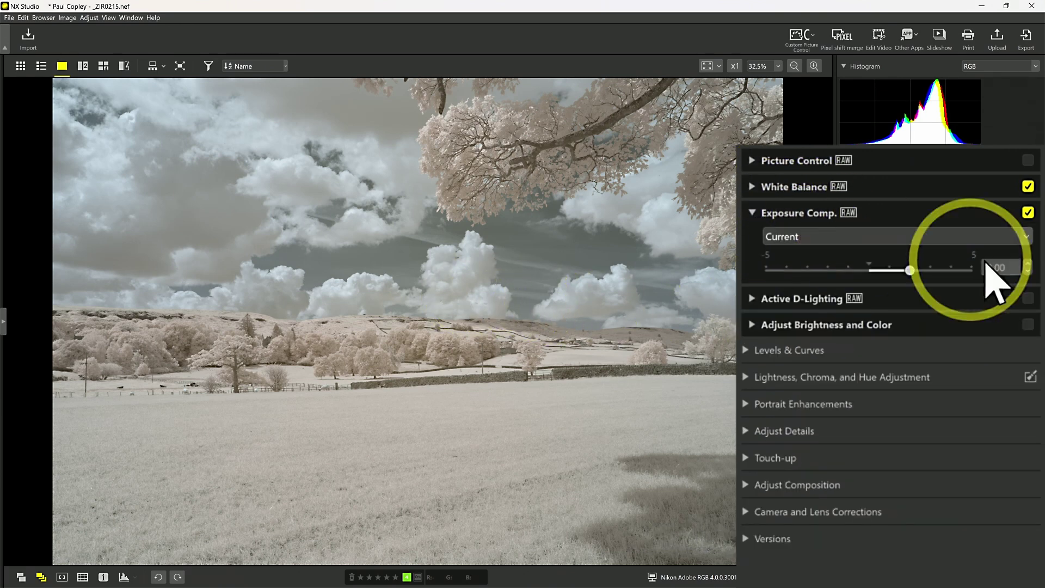
pyautogui.click(753, 213)
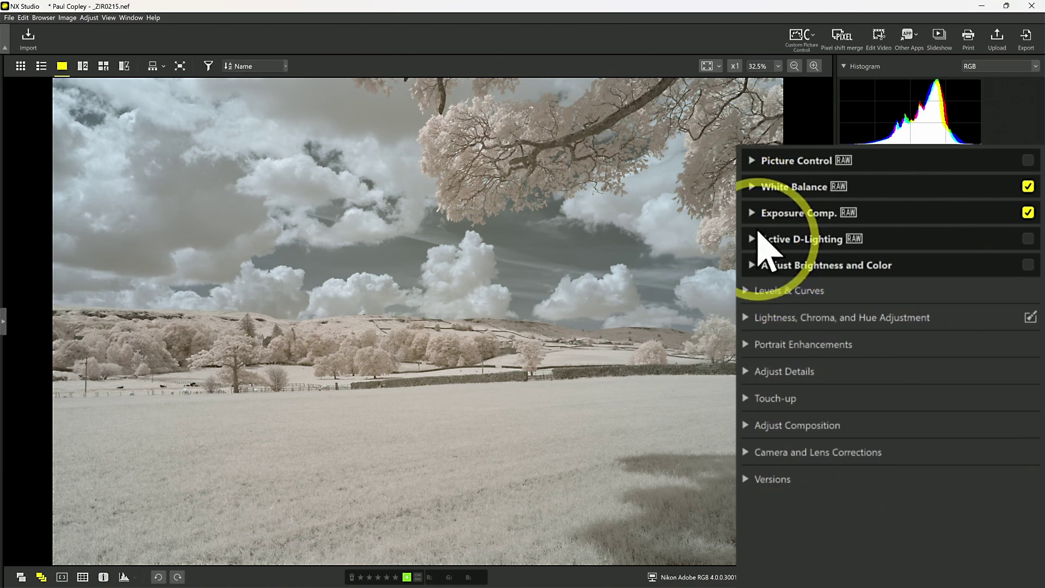
pyautogui.scroll(-3, 756, 218)
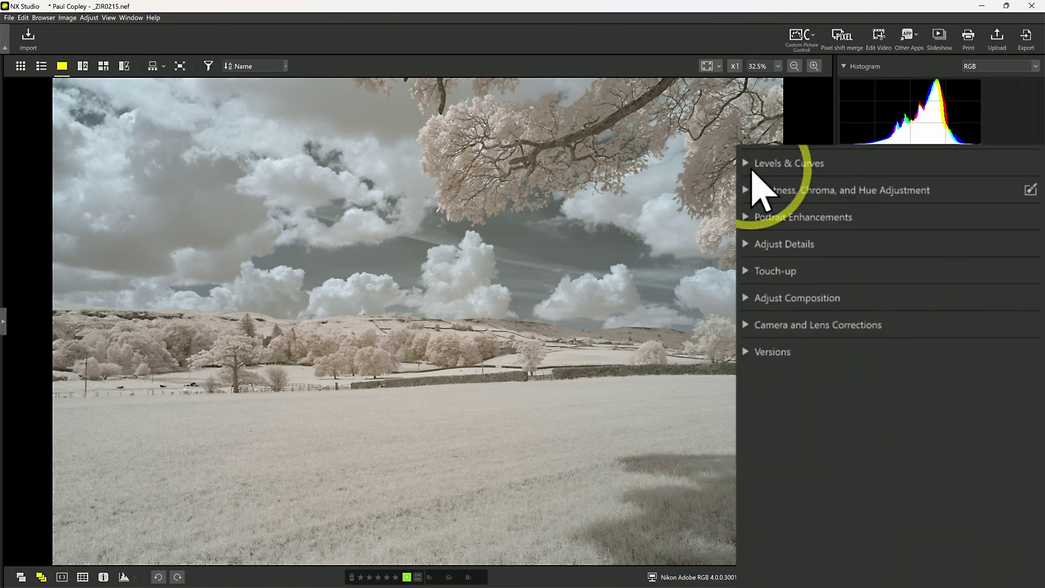
pyautogui.click(745, 188)
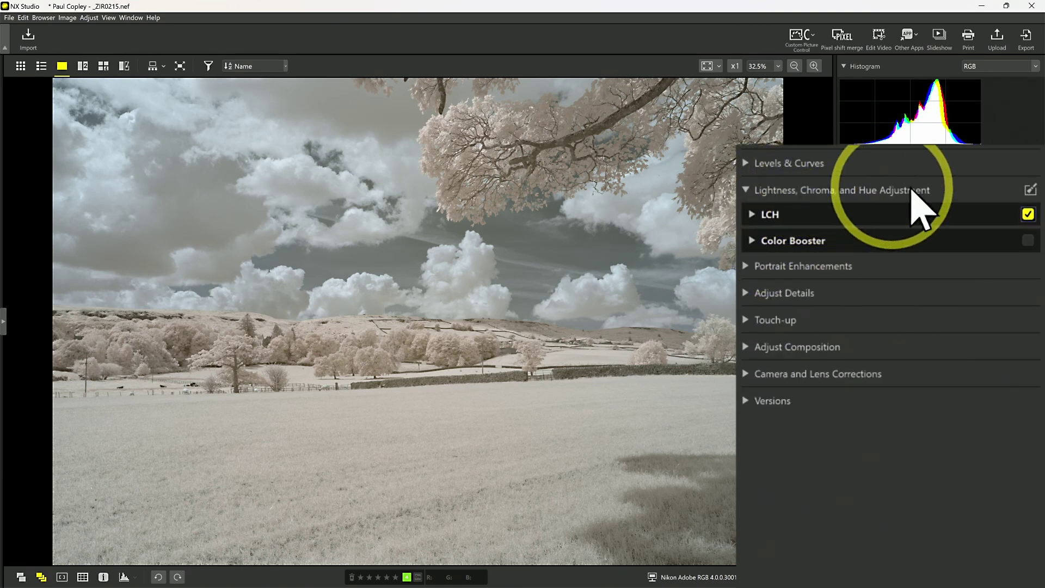
# Step: Open the LCH editor on the Chroma channel, testing a global chroma lift then resetting it
pyautogui.click(752, 213)
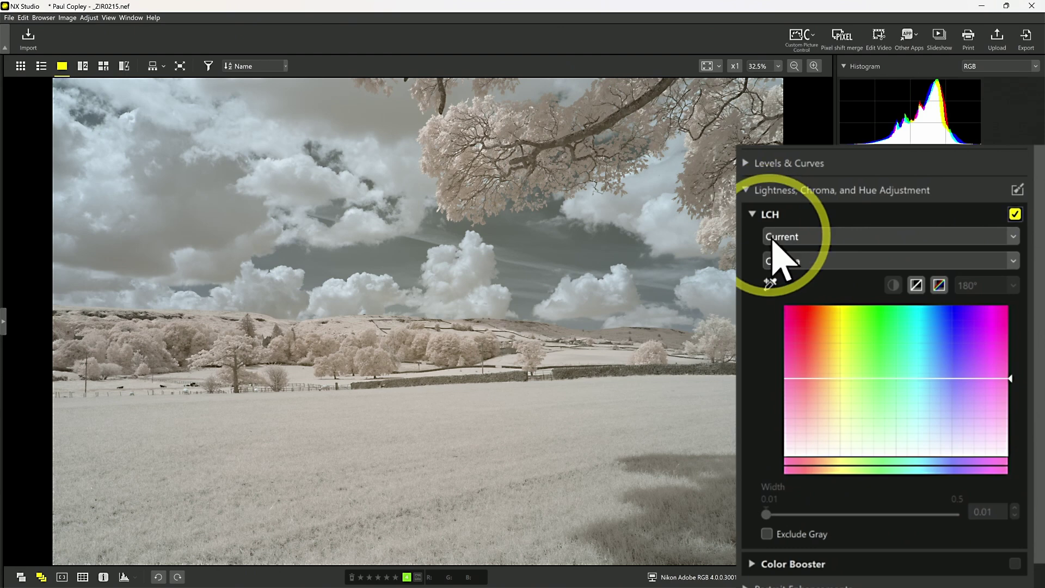
pyautogui.click(860, 262)
pyautogui.click(823, 297)
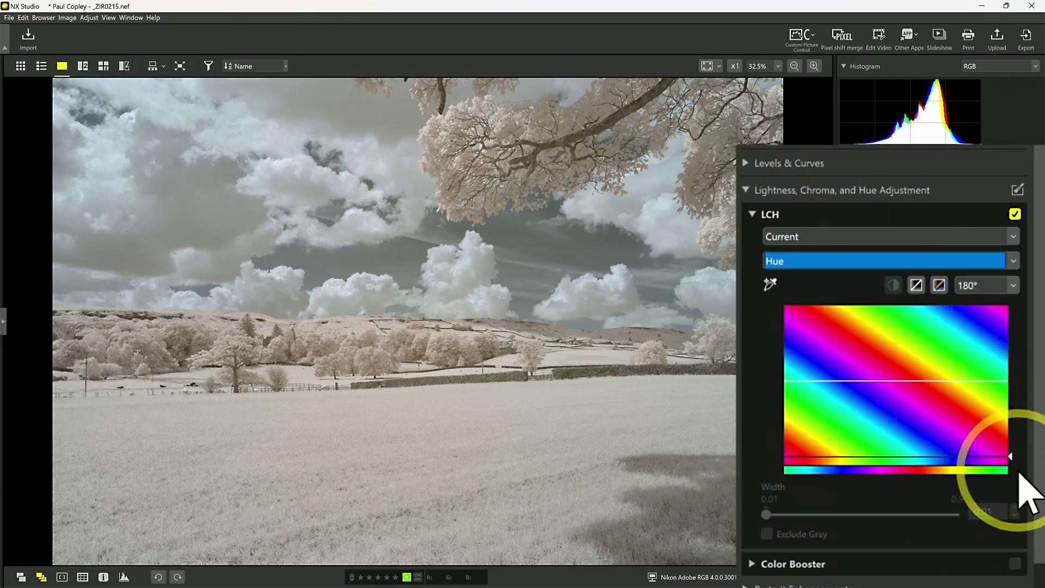
pyautogui.click(785, 262)
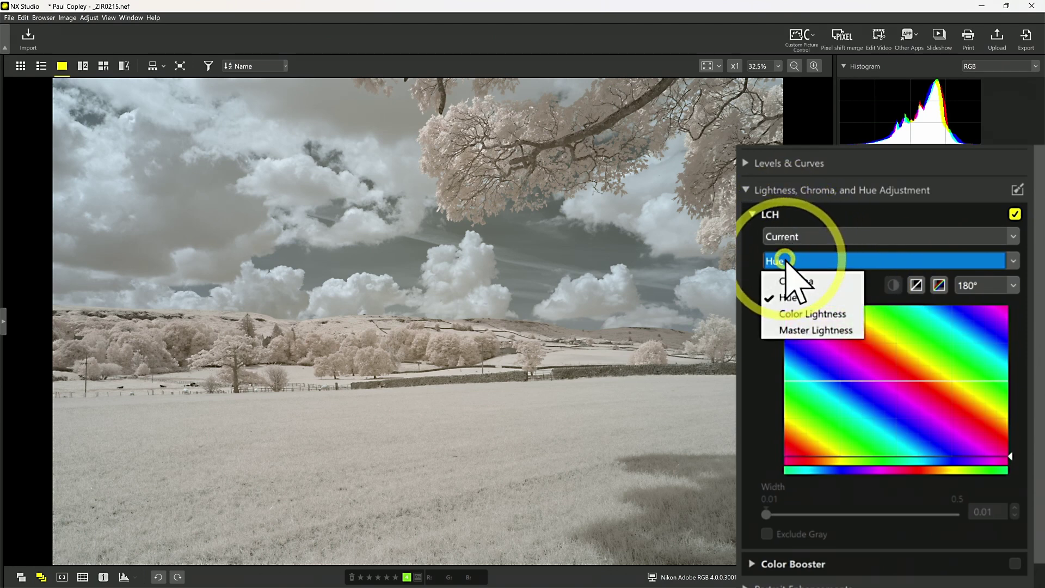
pyautogui.click(820, 280)
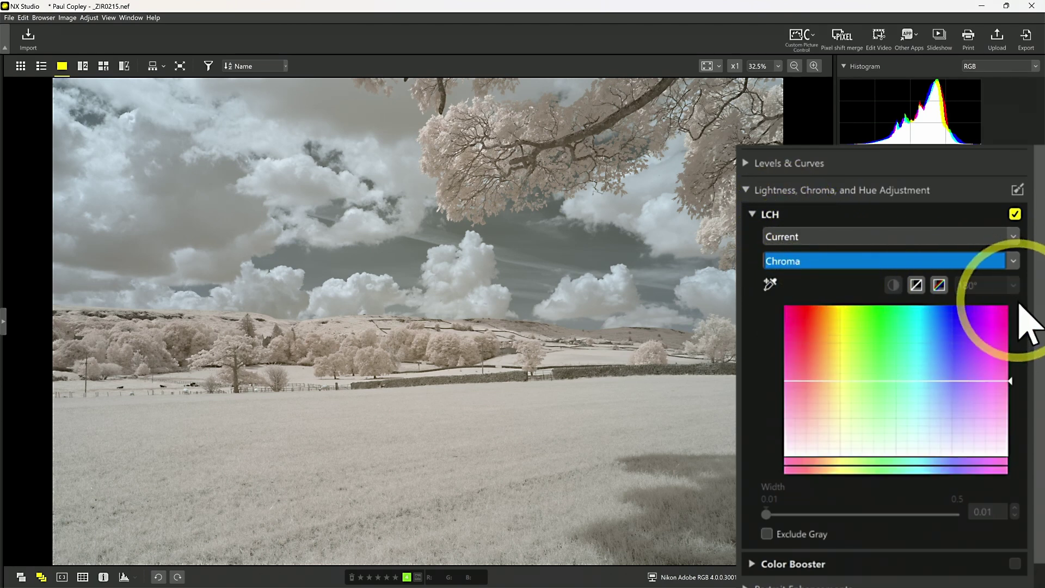
pyautogui.click(1015, 381)
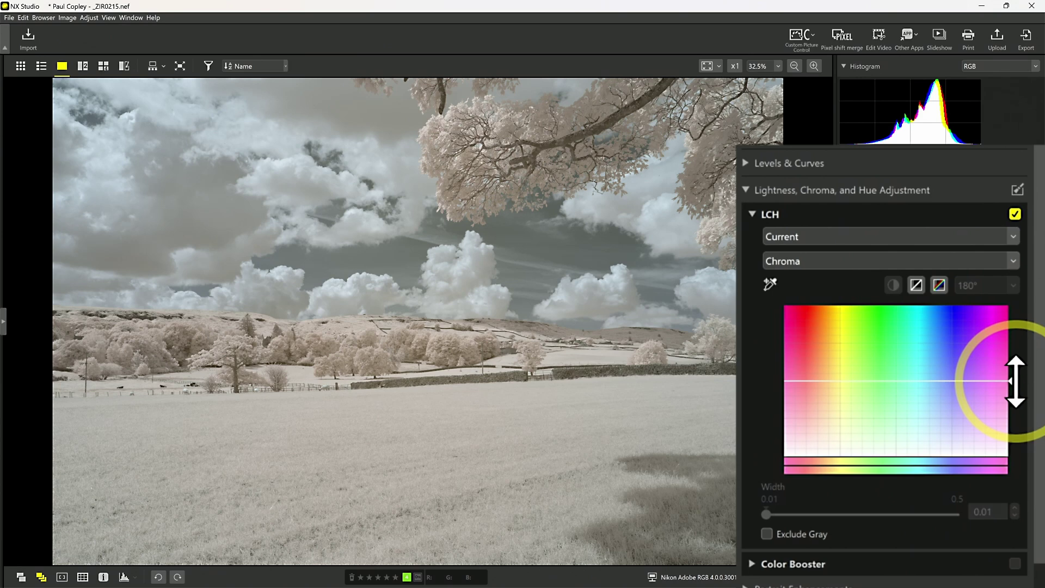
pyautogui.moveTo(1016, 378); pyautogui.dragTo(1018, 320)
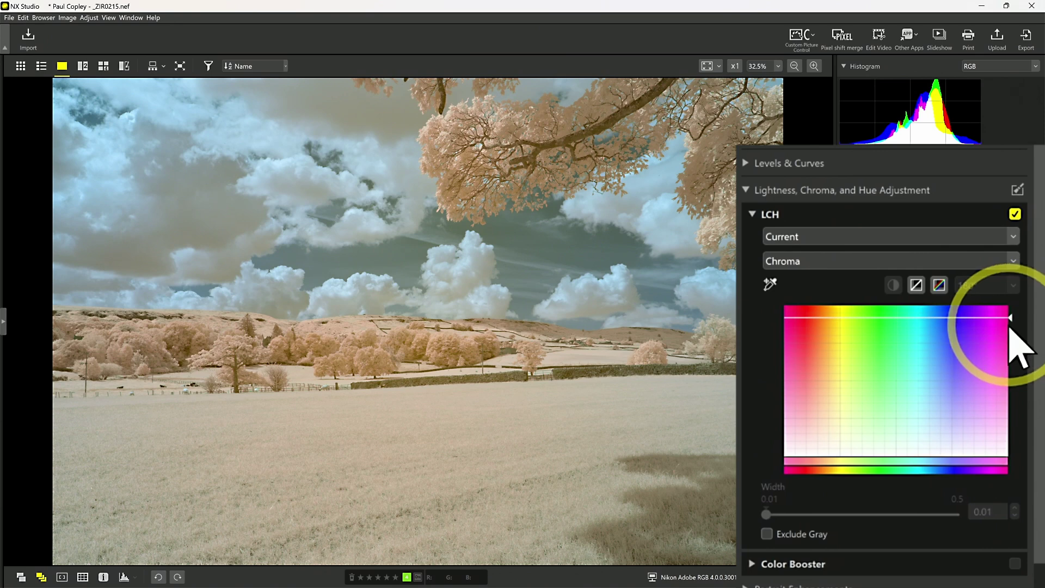
pyautogui.moveTo(1015, 324); pyautogui.dragTo(1016, 383)
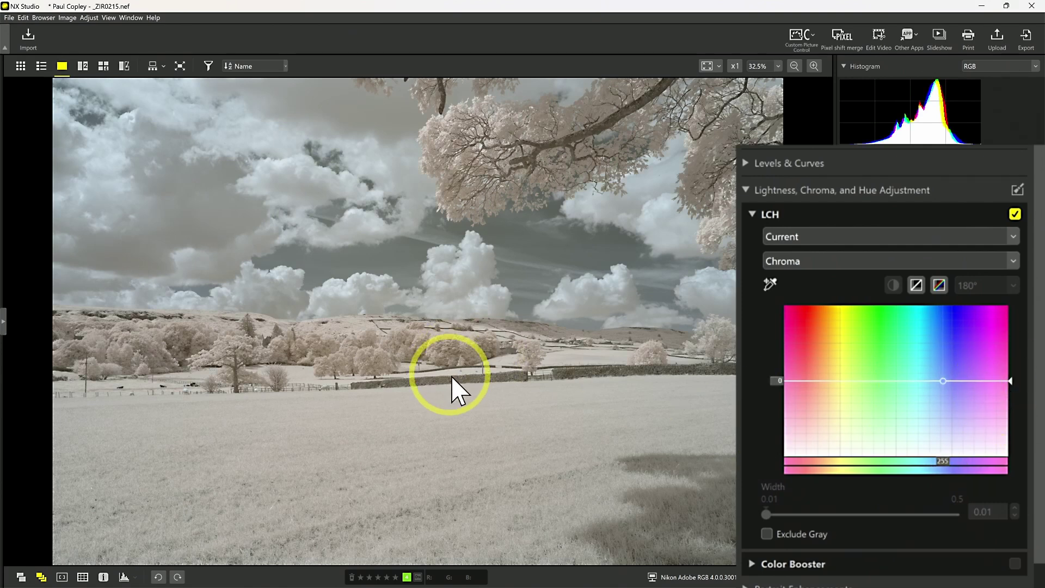
# Step: Add curve points to raise a chroma peak over yellow-orange hues and shift the purple point
pyautogui.click(841, 382)
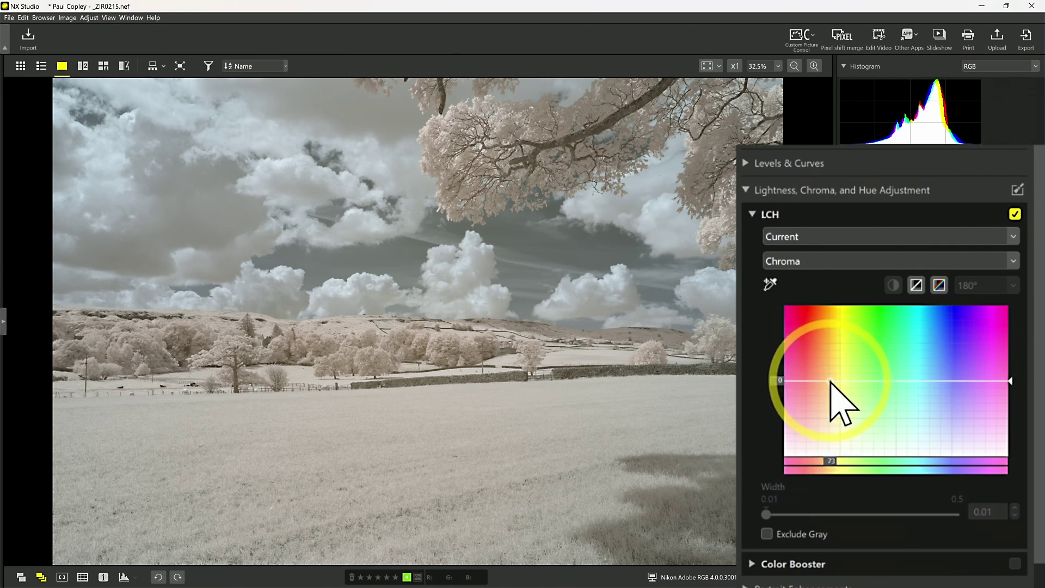
pyautogui.moveTo(831, 381); pyautogui.dragTo(825, 337)
pyautogui.click(850, 381)
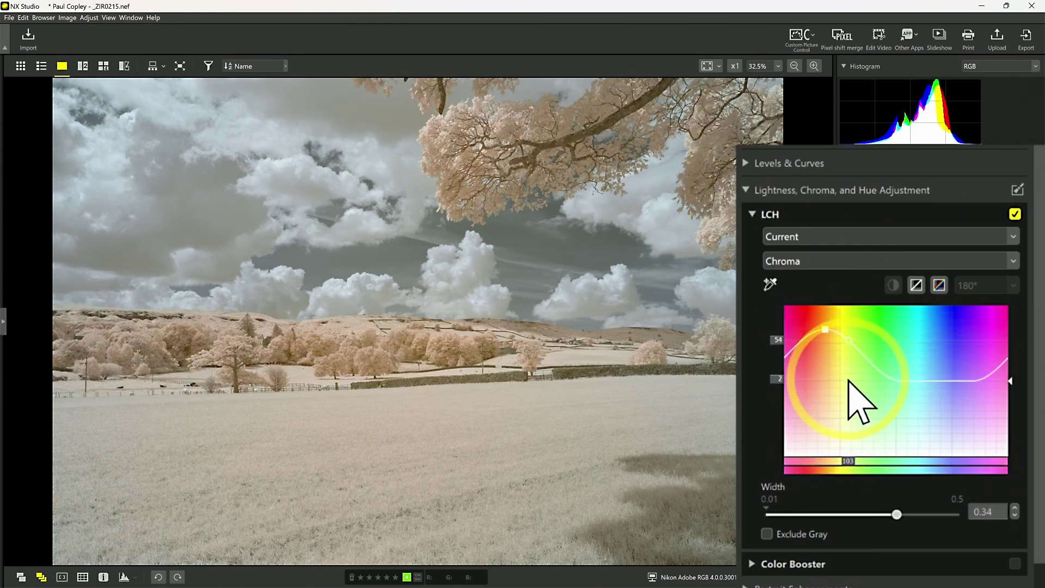
pyautogui.moveTo(853, 381); pyautogui.dragTo(836, 332)
pyautogui.moveTo(958, 381); pyautogui.dragTo(972, 381)
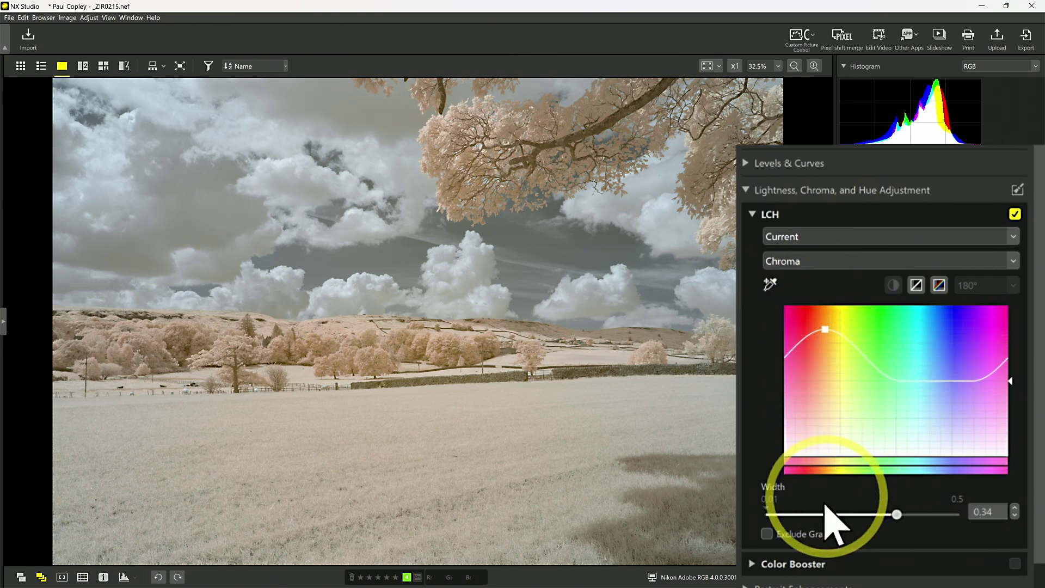
# Step: Expand Color Booster in Nature mode and try strengths of 75 and 61
pyautogui.click(770, 214)
pyautogui.click(778, 241)
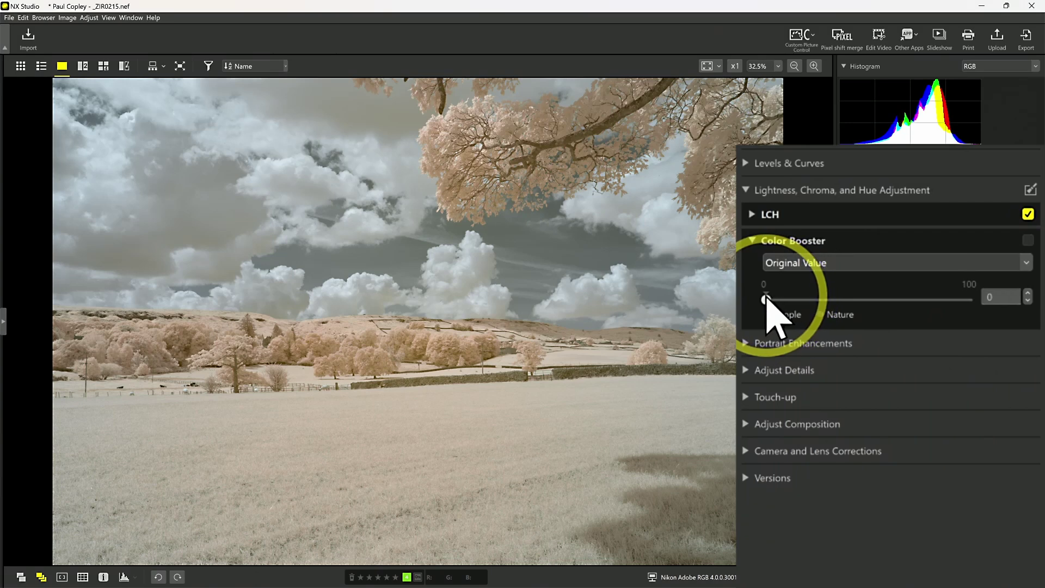
pyautogui.click(826, 316)
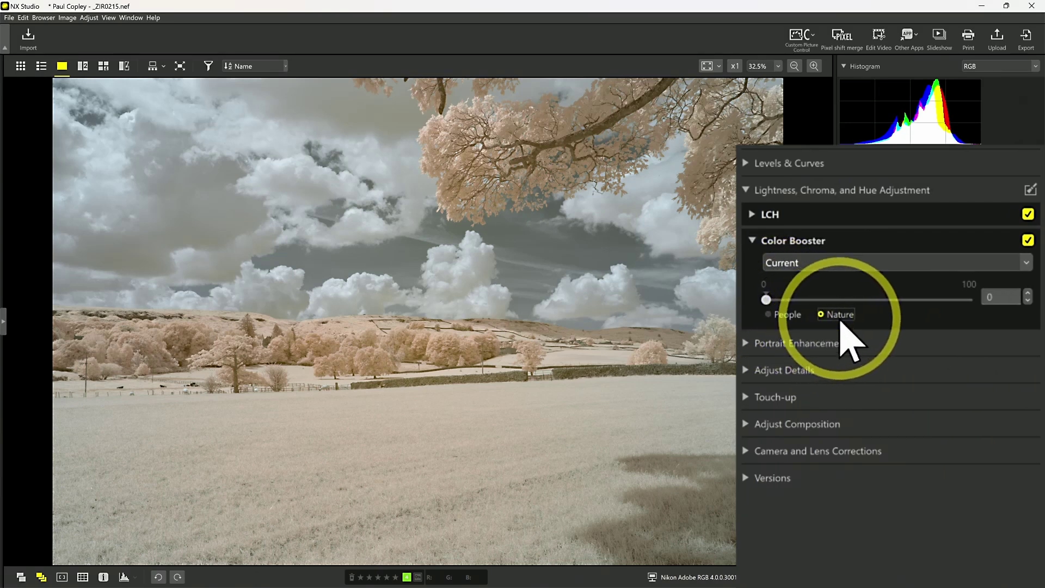
pyautogui.moveTo(776, 299); pyautogui.dragTo(920, 300)
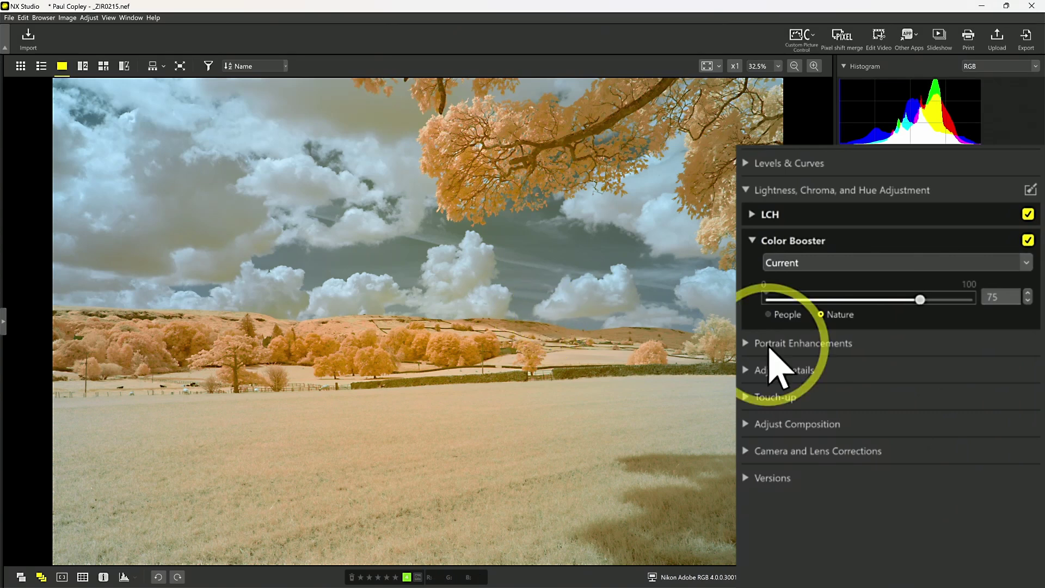
pyautogui.moveTo(921, 300); pyautogui.dragTo(860, 300)
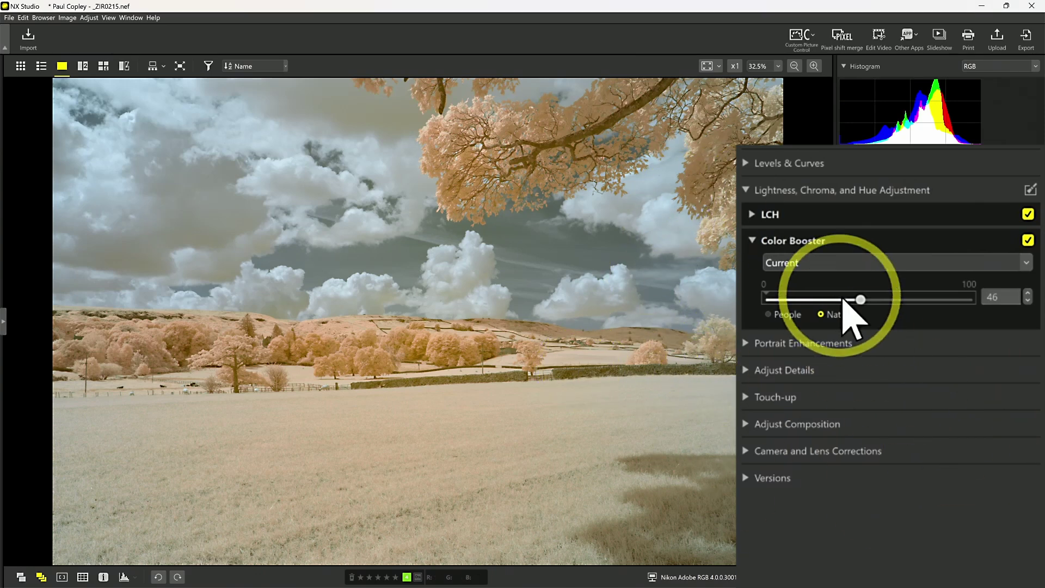
# Step: Switch Color Booster to People mode and settle the strength at about 56
pyautogui.click(768, 315)
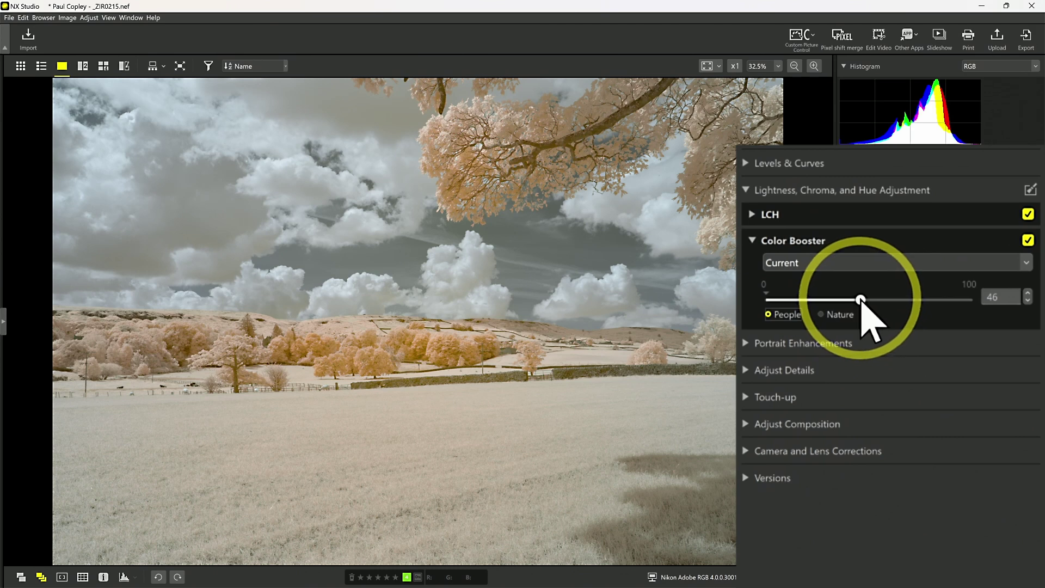
pyautogui.moveTo(865, 301); pyautogui.dragTo(931, 301)
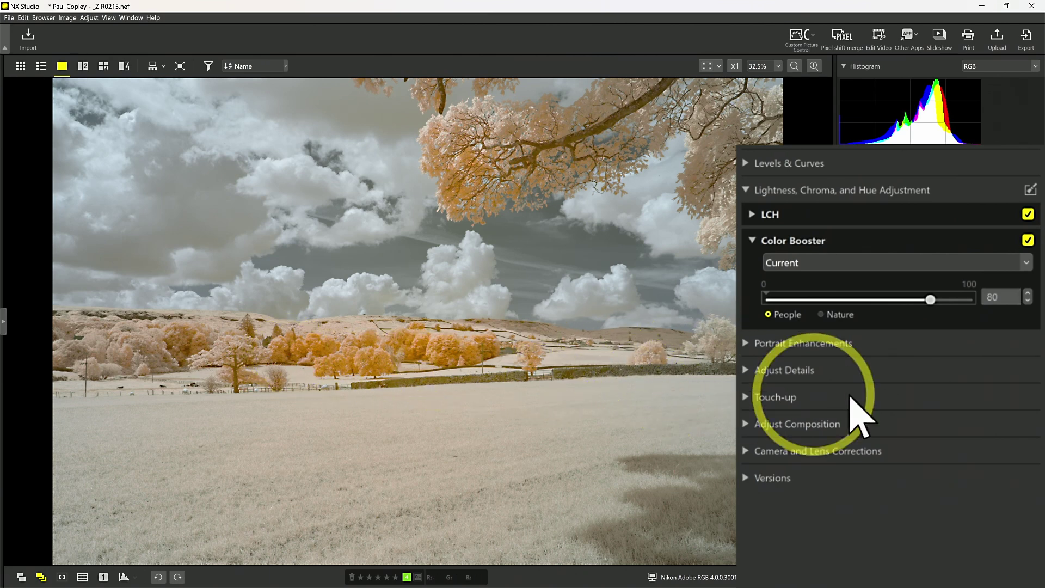
pyautogui.moveTo(931, 300); pyautogui.dragTo(882, 300)
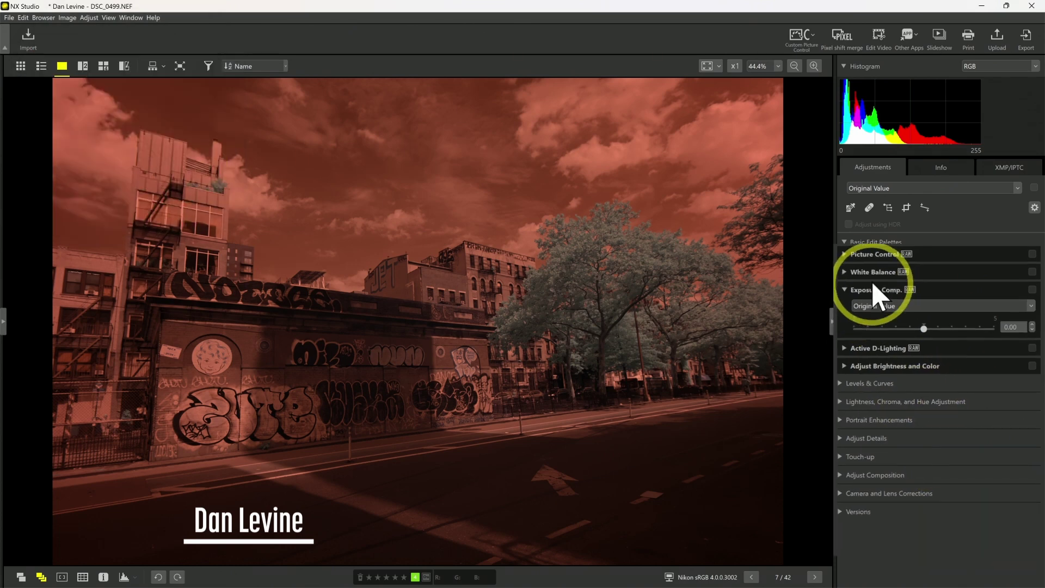
# Step: Neutralise the red cast by sampling a grey point for white balance
pyautogui.click(888, 272)
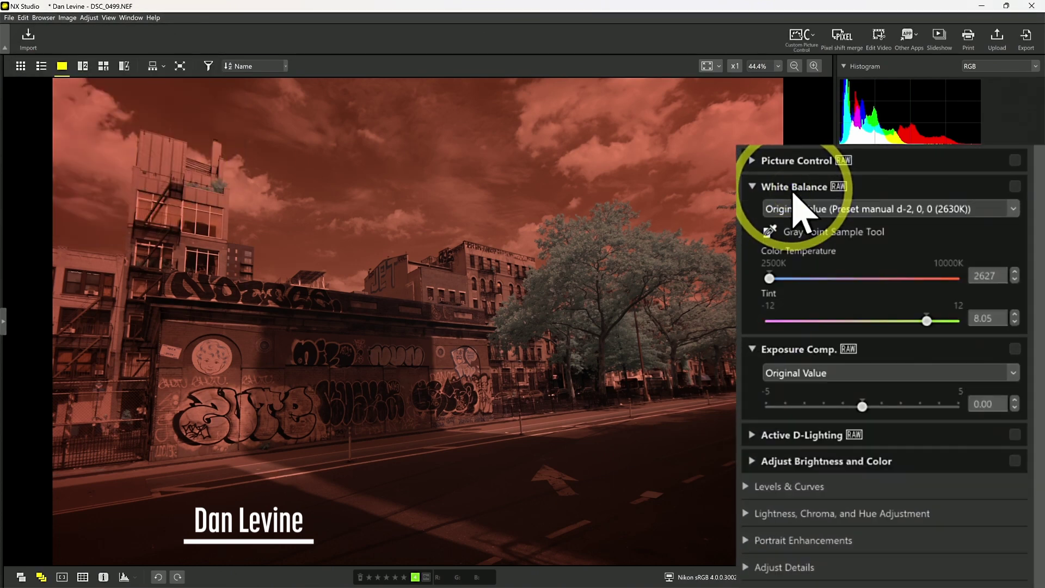
pyautogui.click(833, 227)
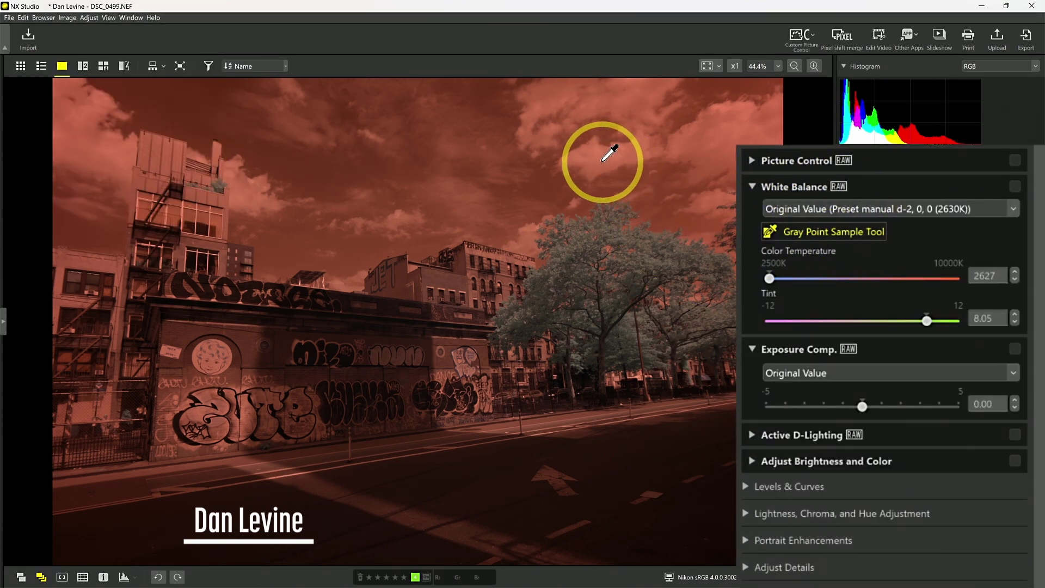
pyautogui.click(620, 256)
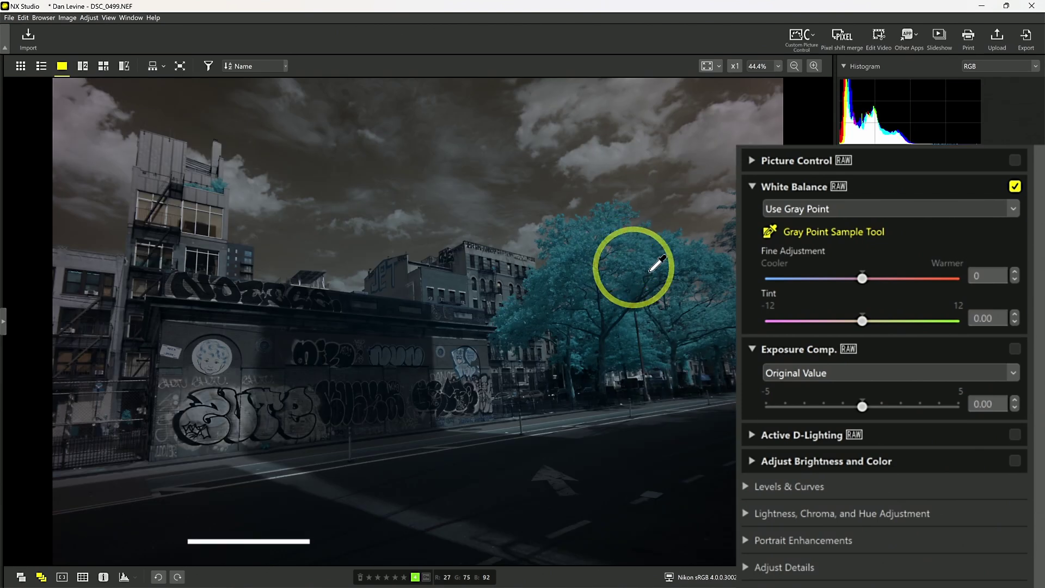
pyautogui.click(819, 188)
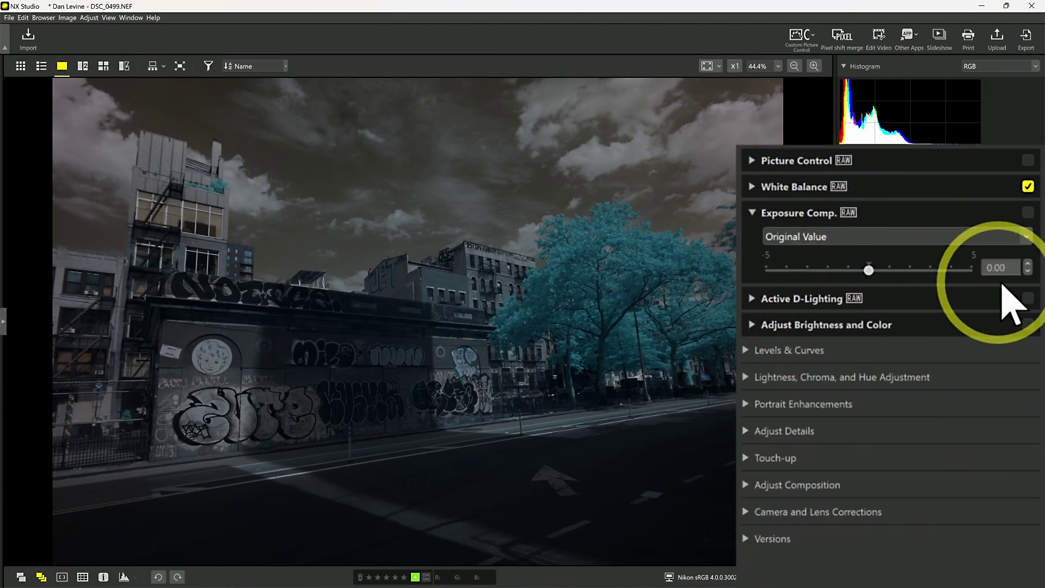
# Step: Set Exposure Comp. to 2.00 and open the LCH curve editor
pyautogui.click(1001, 267)
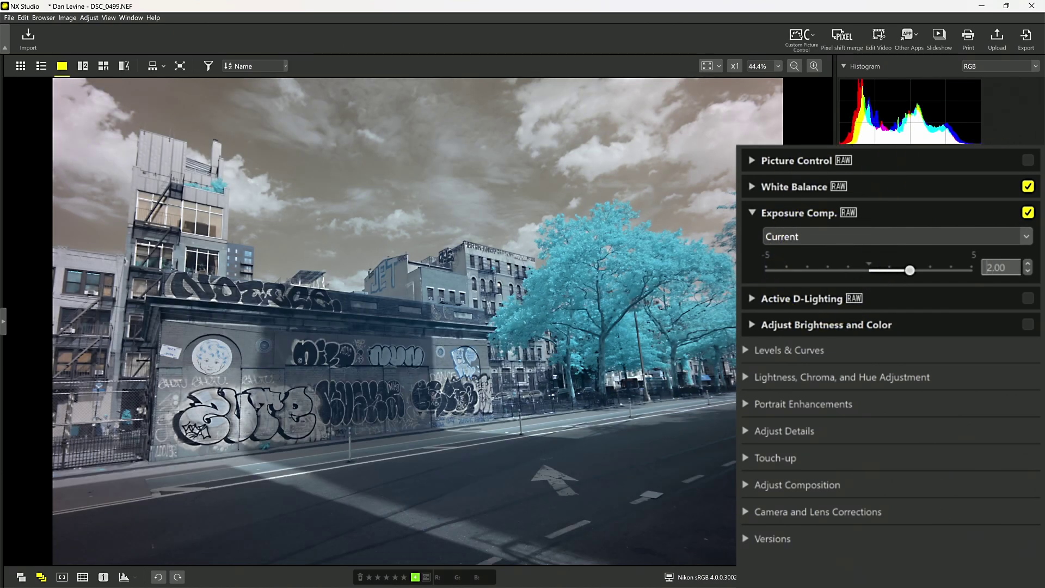
pyautogui.click(752, 213)
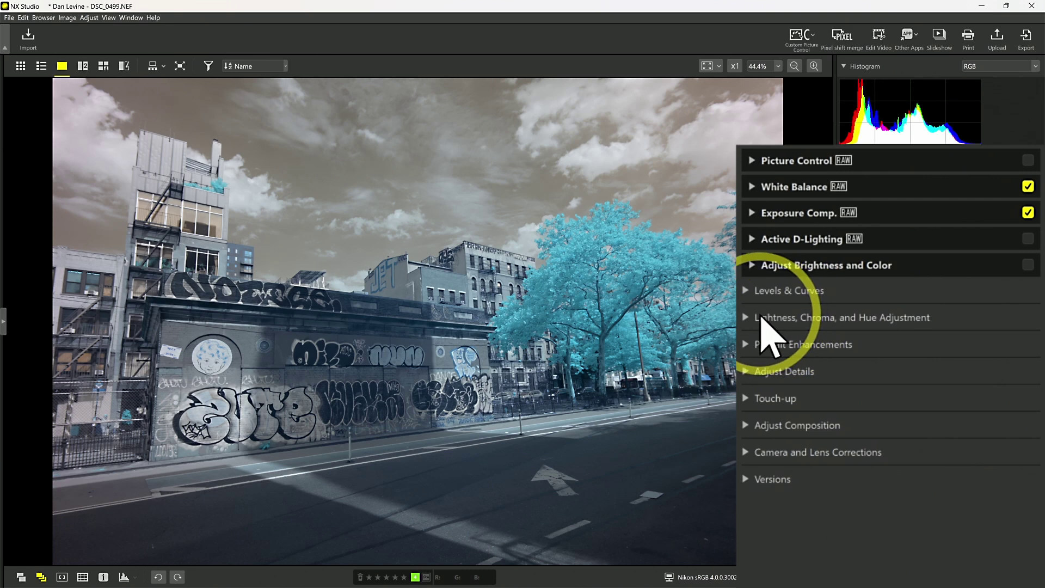
pyautogui.click(761, 319)
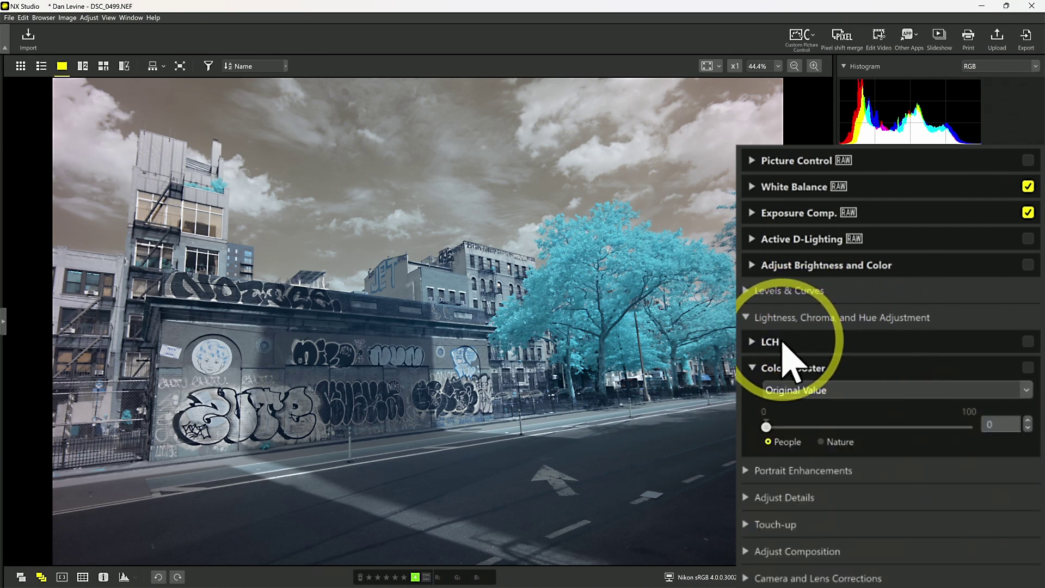
pyautogui.click(768, 369)
pyautogui.click(769, 342)
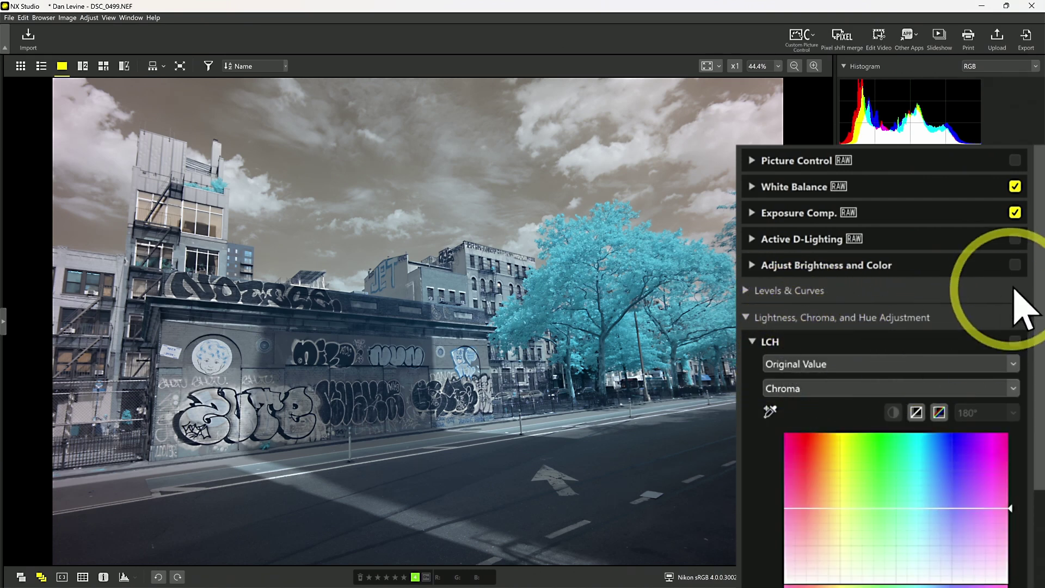
pyautogui.scroll(-3, 1032, 288)
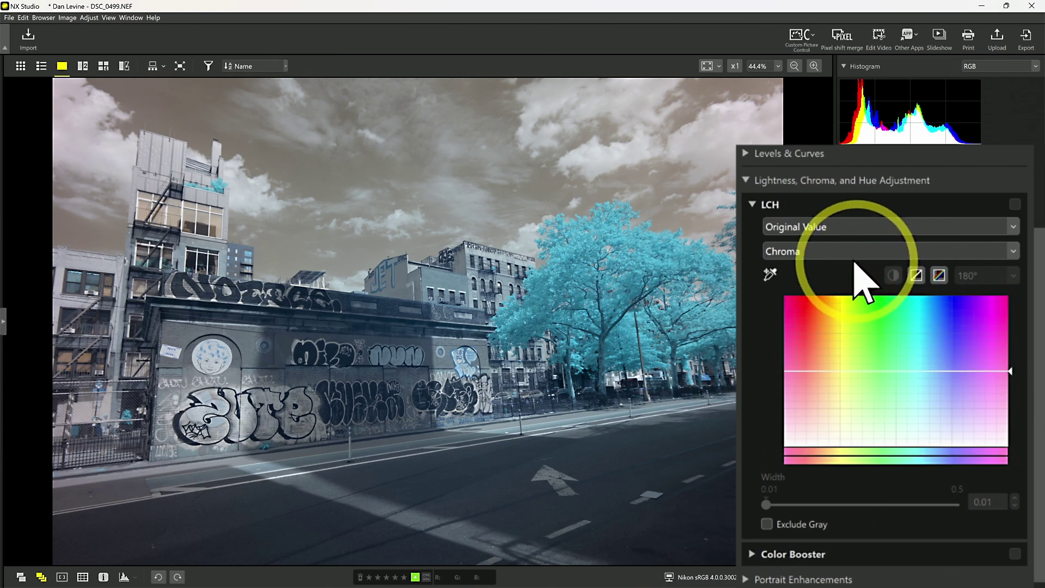
pyautogui.click(830, 252)
# Step: Switch LCH to Hue and lower the curve's right endpoint to a 180° range, turning the cyan trees pink
pyautogui.click(803, 280)
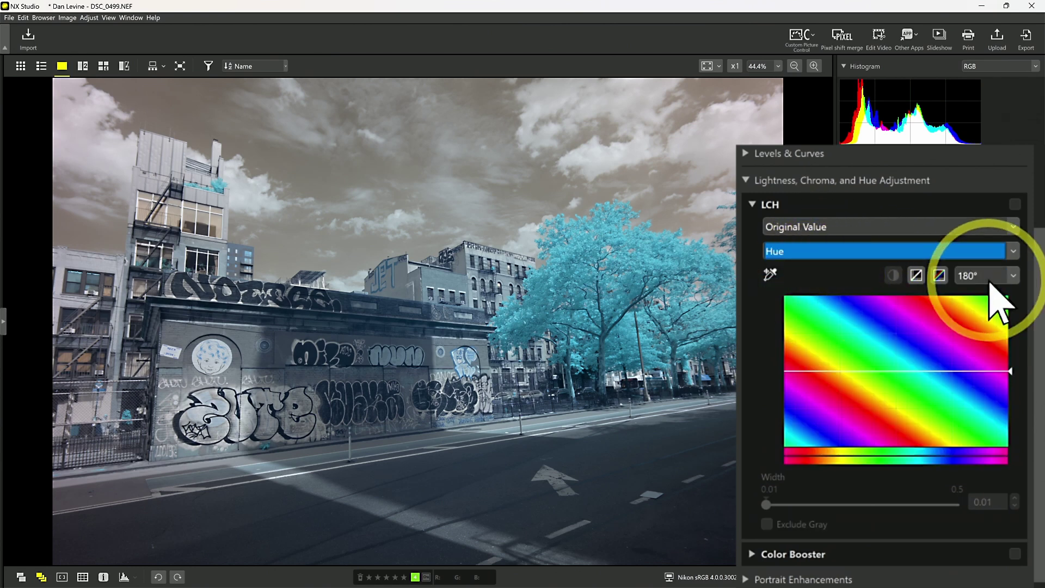
pyautogui.click(1015, 375)
pyautogui.moveTo(1016, 375); pyautogui.dragTo(1018, 408)
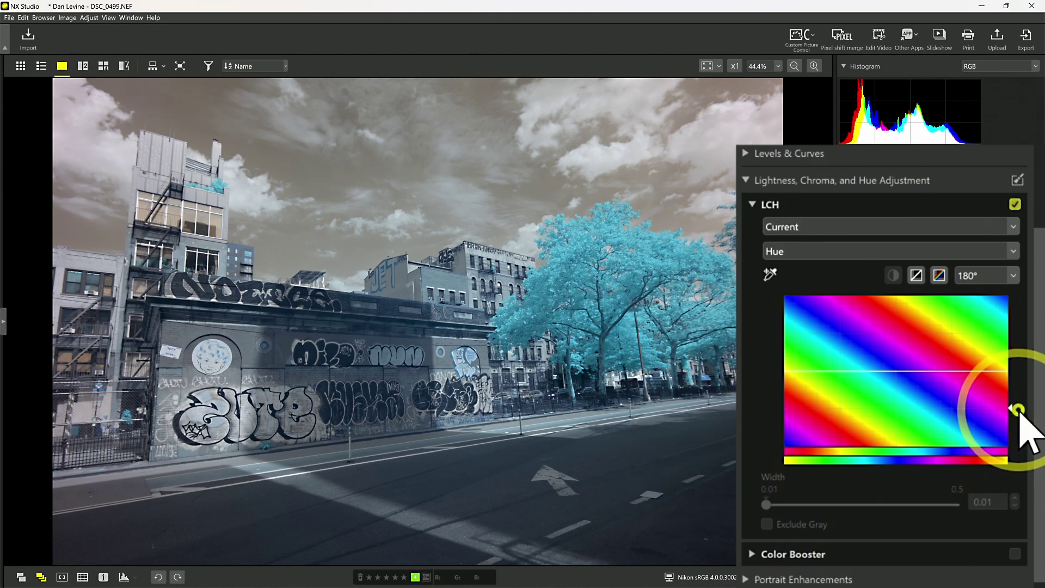
pyautogui.moveTo(1017, 408); pyautogui.dragTo(1015, 417)
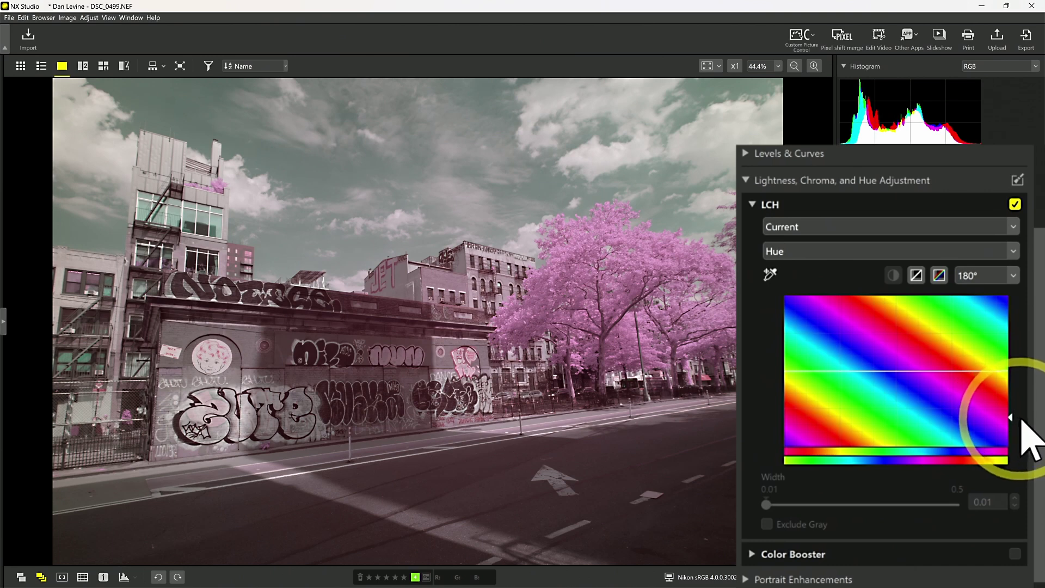
pyautogui.moveTo(1013, 417)
pyautogui.mouseDown()
pyautogui.moveTo(1015, 408)
pyautogui.moveTo(1017, 422)
pyautogui.mouseUp()
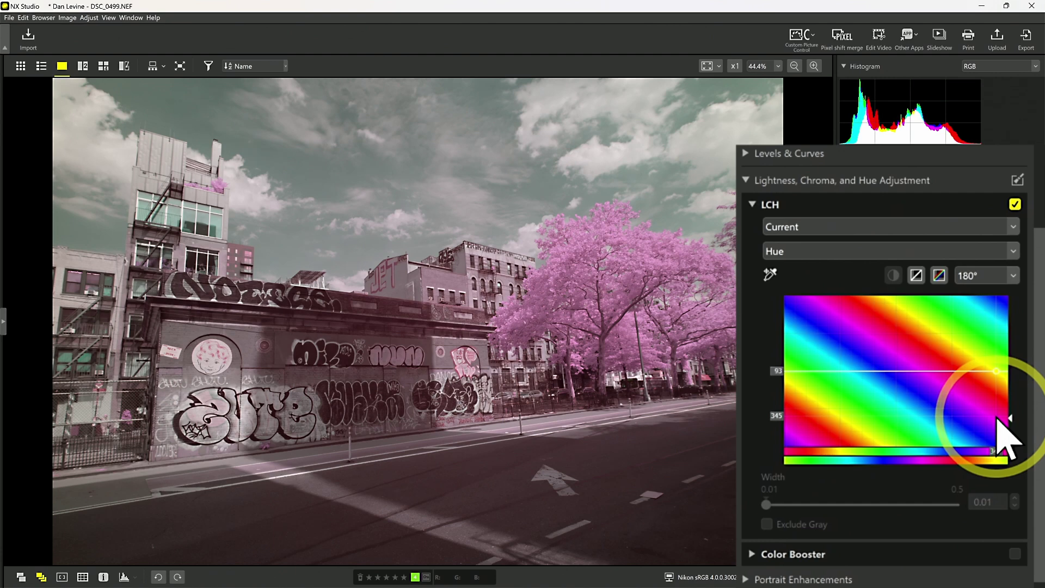
# Step: Collapse the Lightness, Chroma and Hue controls and expand Levels & Curves
pyautogui.click(821, 183)
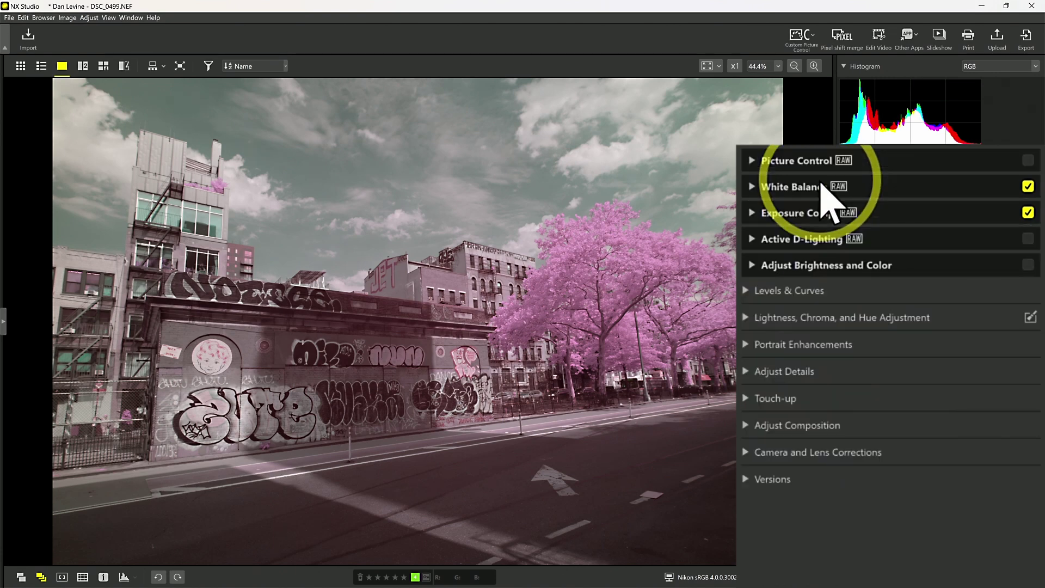
pyautogui.click(801, 290)
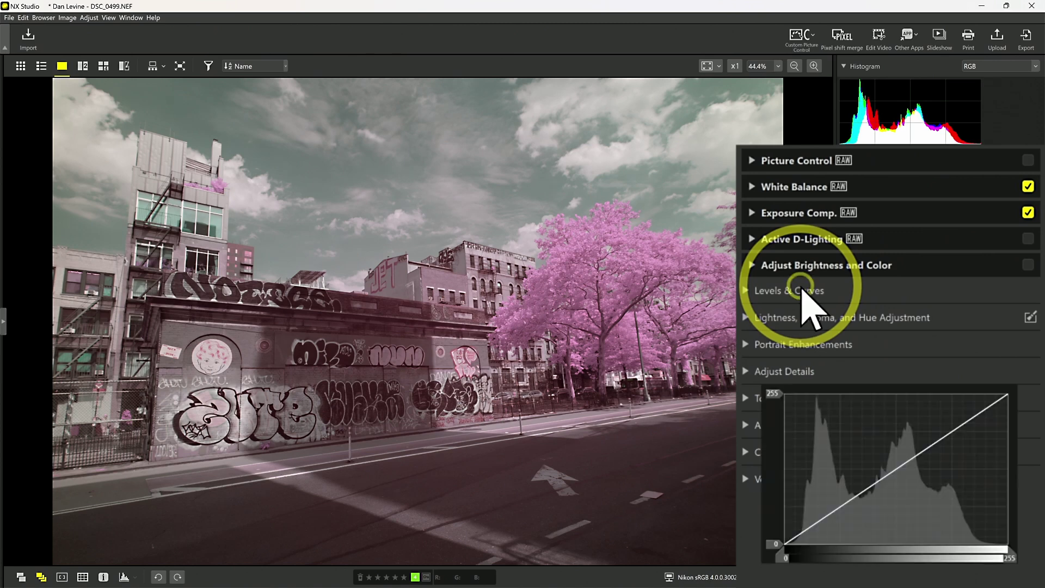
pyautogui.scroll(-3, 800, 166)
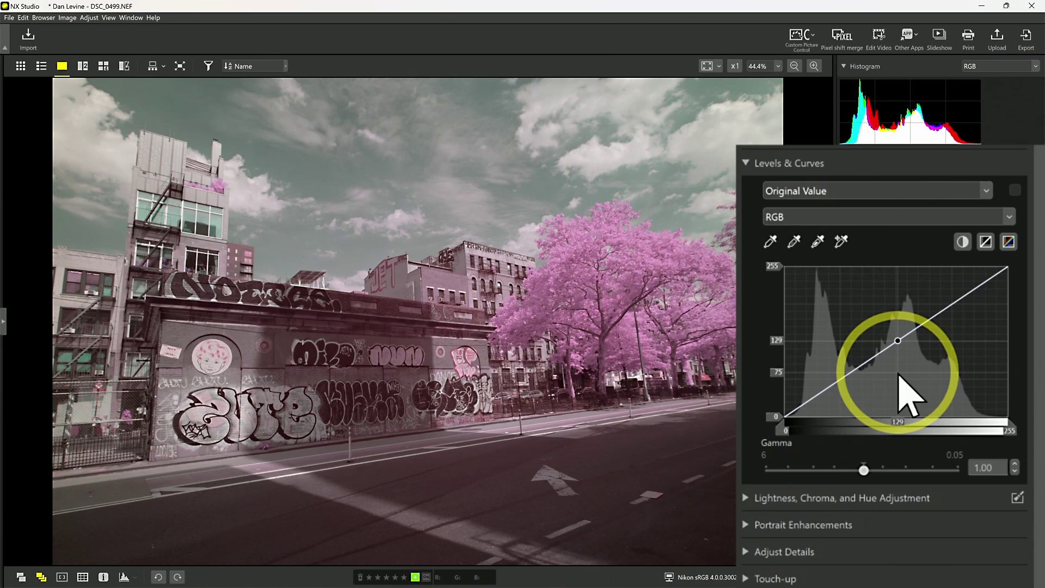
# Step: View the Red, Green and Blue channel curves in turn, then return to RGB
pyautogui.click(868, 219)
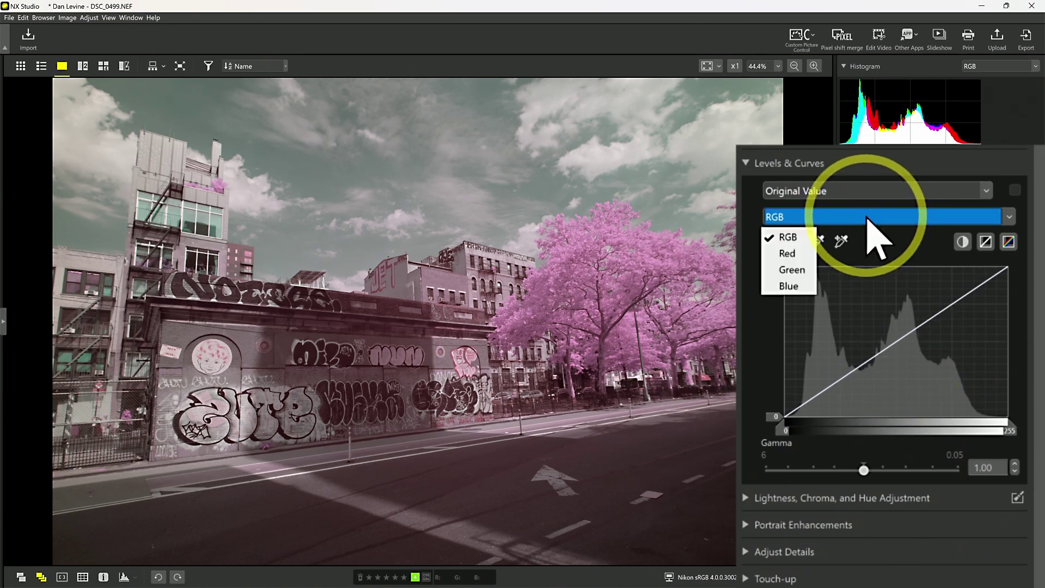
pyautogui.click(791, 254)
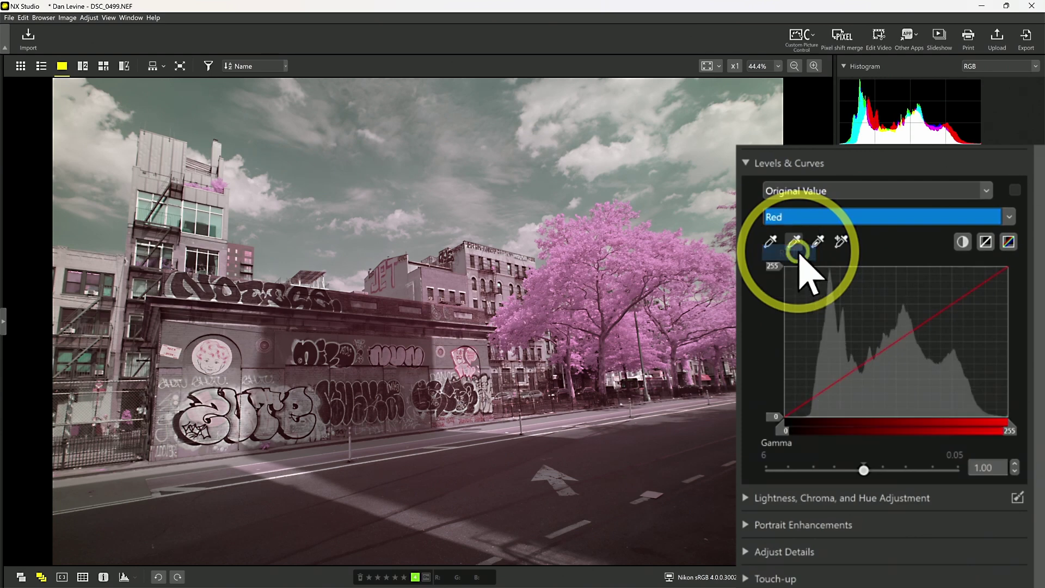
pyautogui.click(815, 218)
pyautogui.click(792, 269)
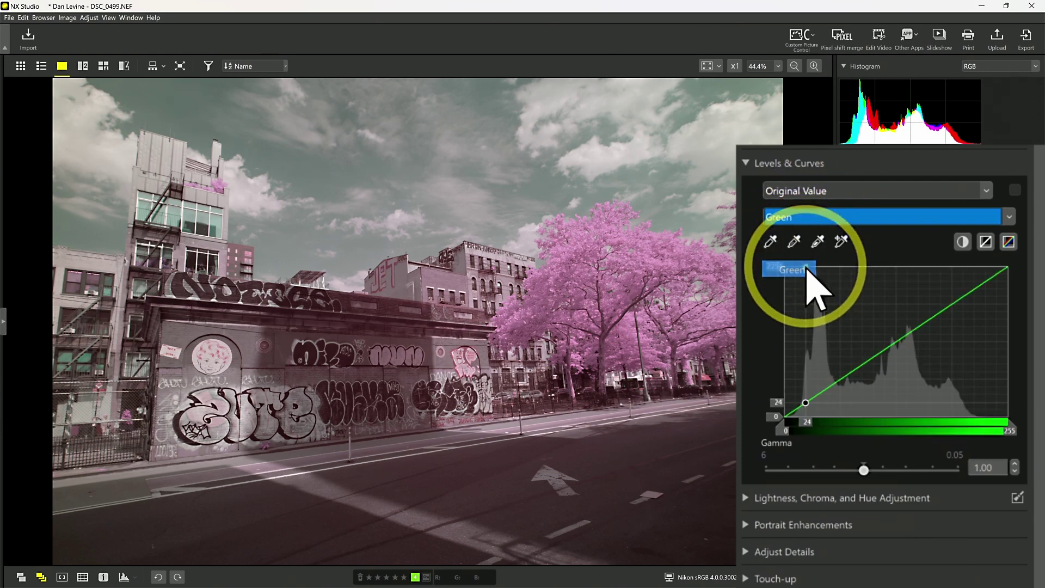
pyautogui.click(797, 218)
pyautogui.click(795, 286)
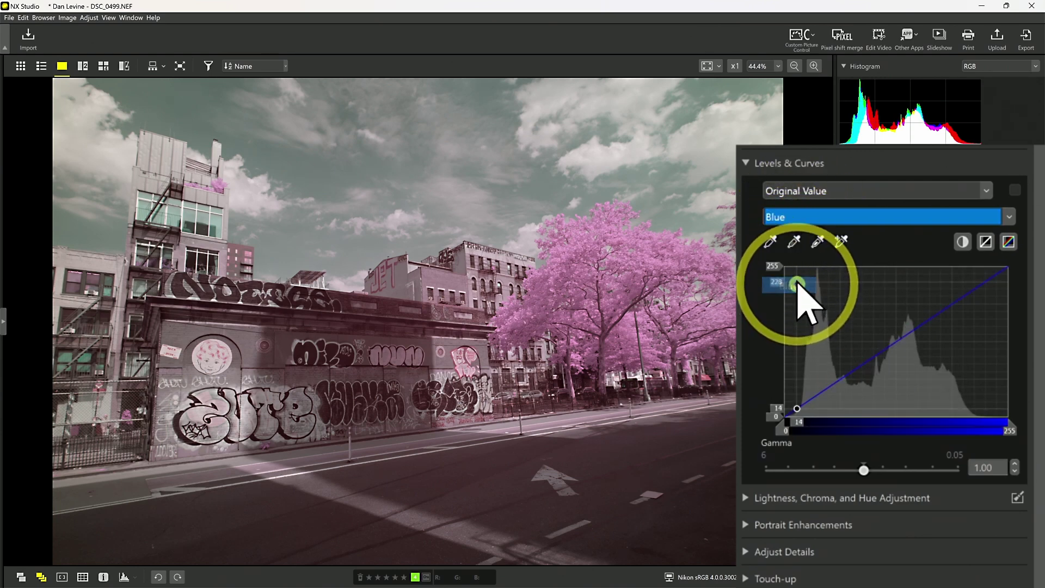
pyautogui.click(793, 218)
pyautogui.click(791, 238)
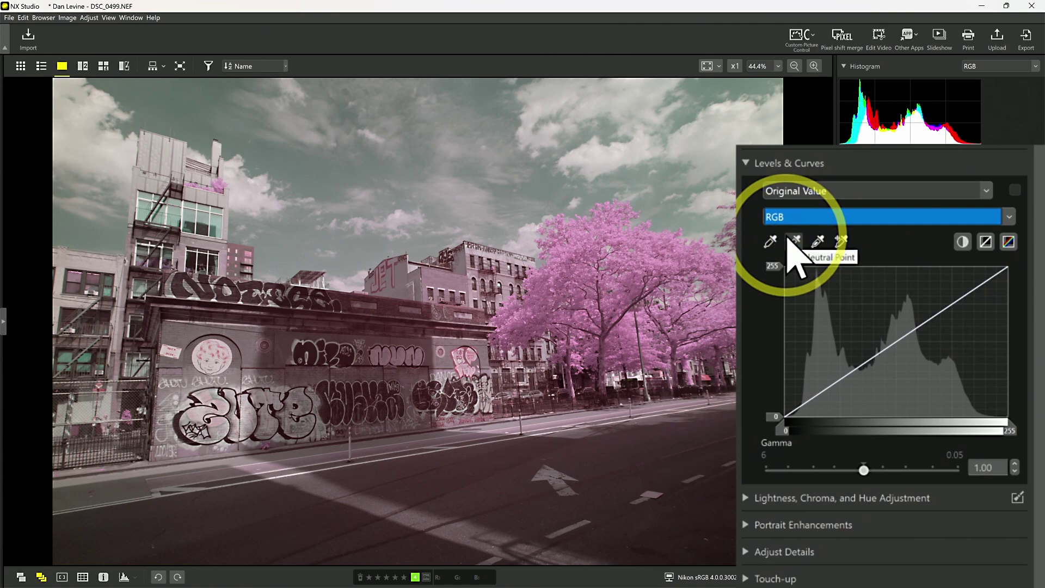
# Step: Apply automatic contrast to the tone curves and check the adjusted Red and Green curves
pyautogui.click(963, 243)
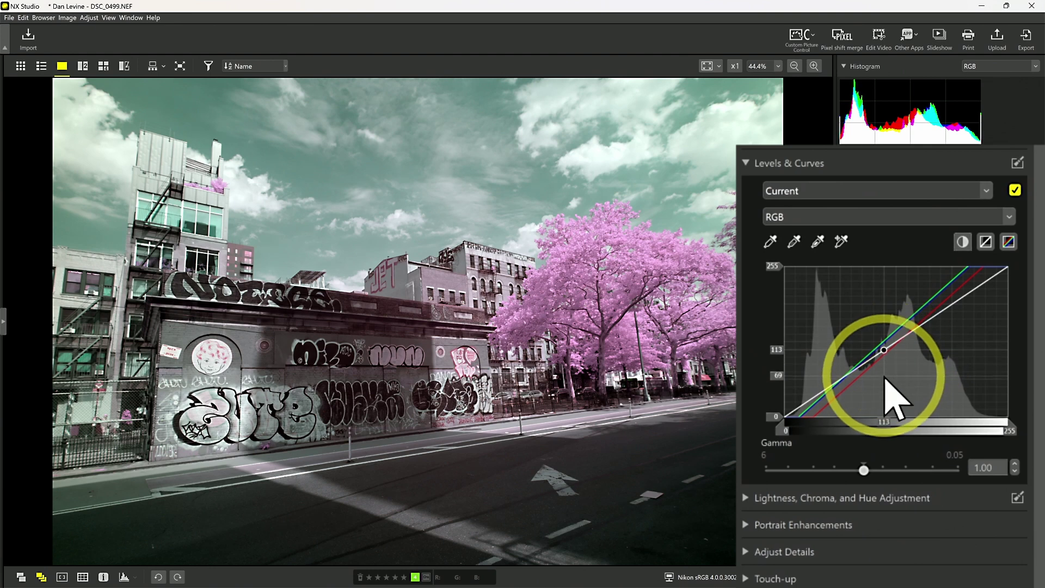
pyautogui.click(812, 218)
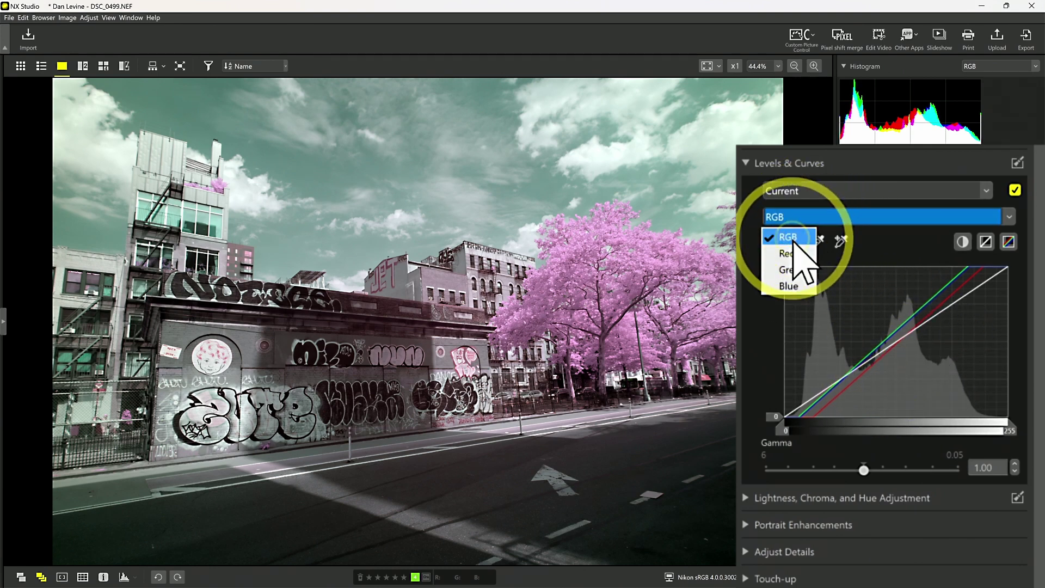
pyautogui.click(795, 253)
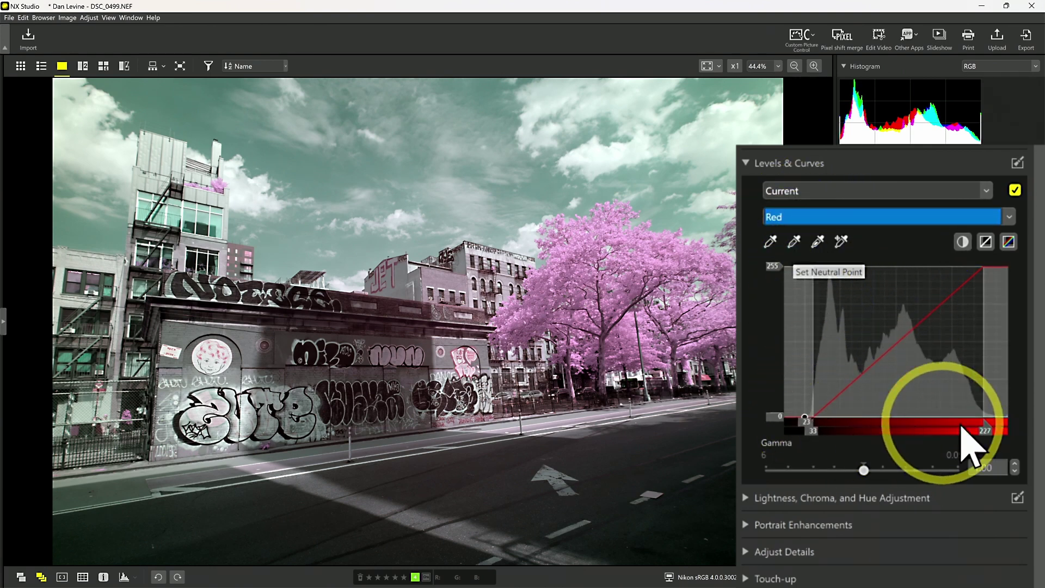
pyautogui.click(809, 234)
pyautogui.click(796, 267)
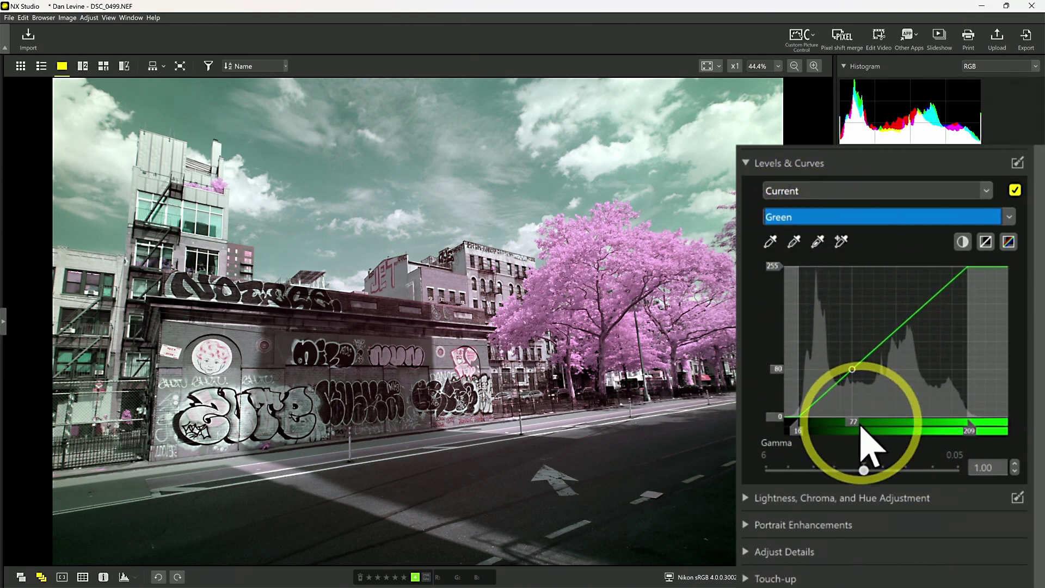
# Step: Check the adjusted Blue curve, then set the curve back to the combined RGB channel
pyautogui.click(797, 223)
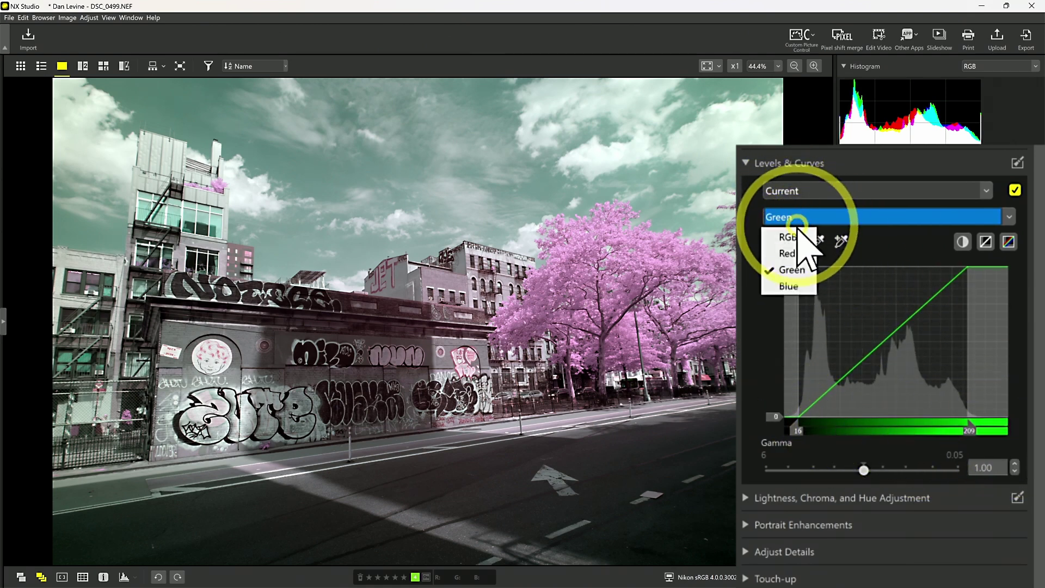
pyautogui.click(790, 286)
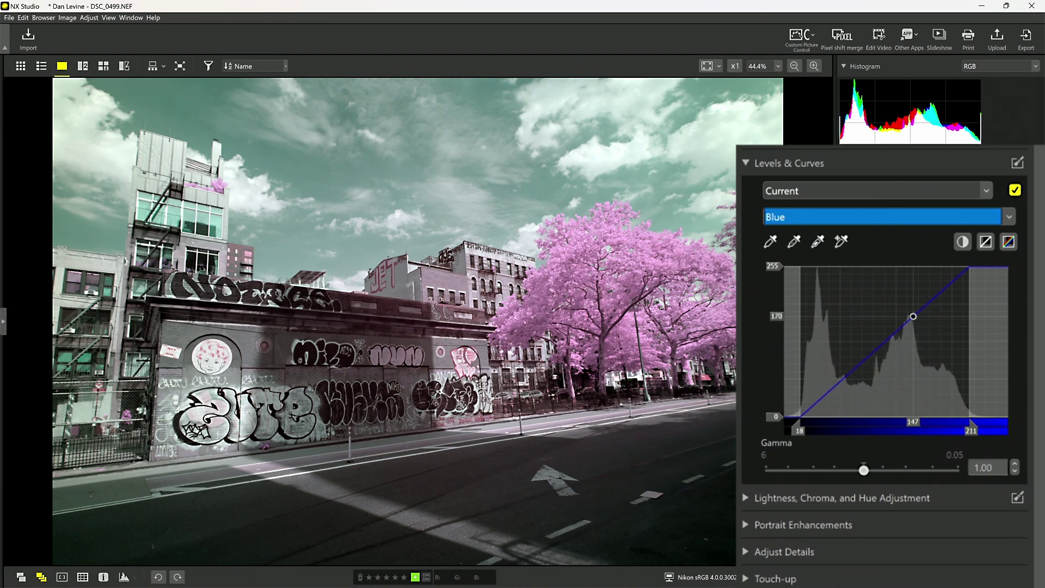
pyautogui.click(816, 218)
pyautogui.click(801, 234)
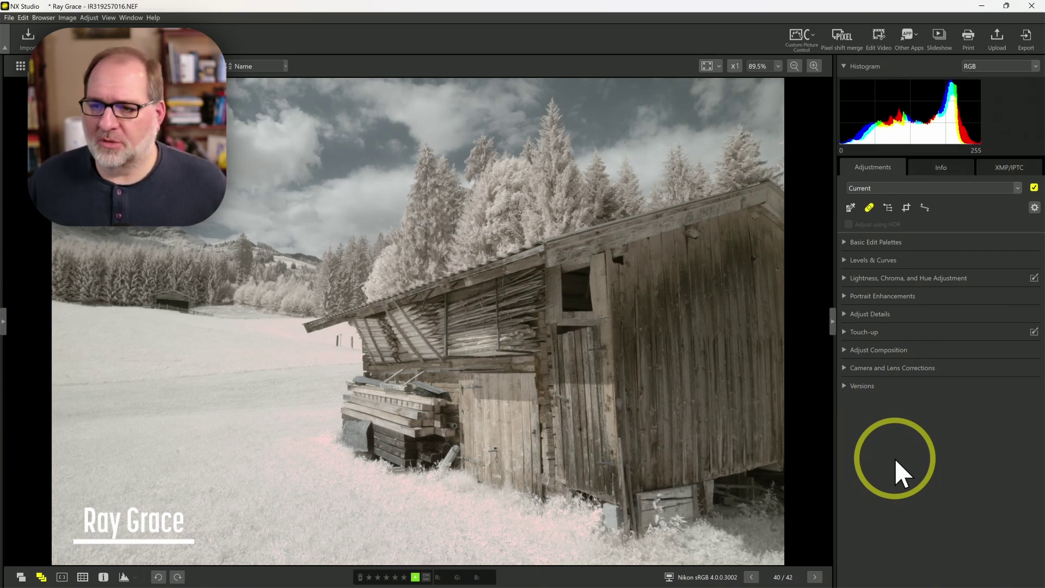
# Step: Open the Color Control Point adjustments and activate the Color Control Point Tool
pyautogui.click(888, 208)
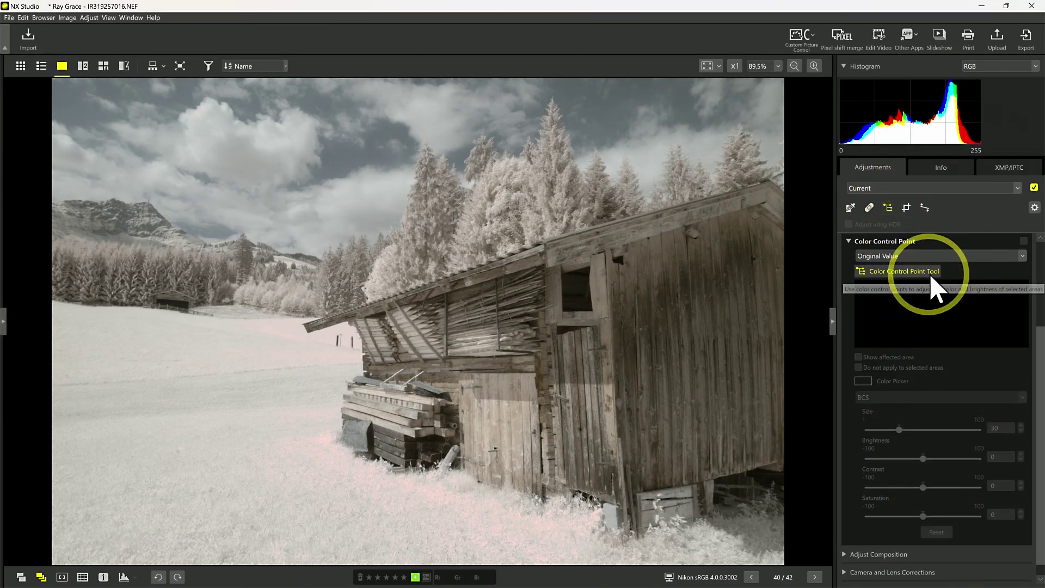
pyautogui.scroll(1, 1034, 316)
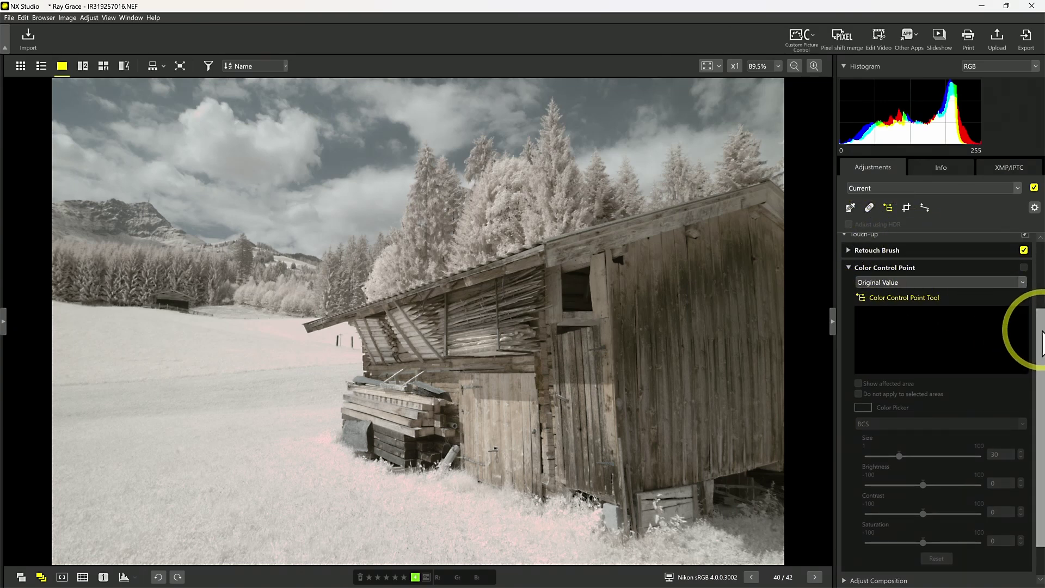
pyautogui.scroll(1, 1041, 327)
pyautogui.scroll(-1, 1036, 338)
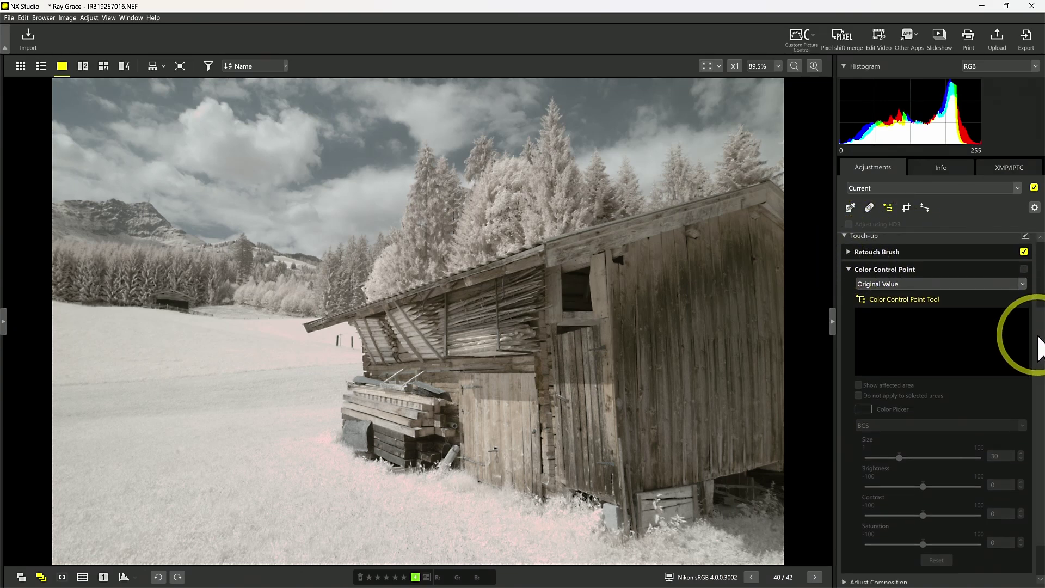
pyautogui.moveTo(1039, 352); pyautogui.dragTo(1039, 349)
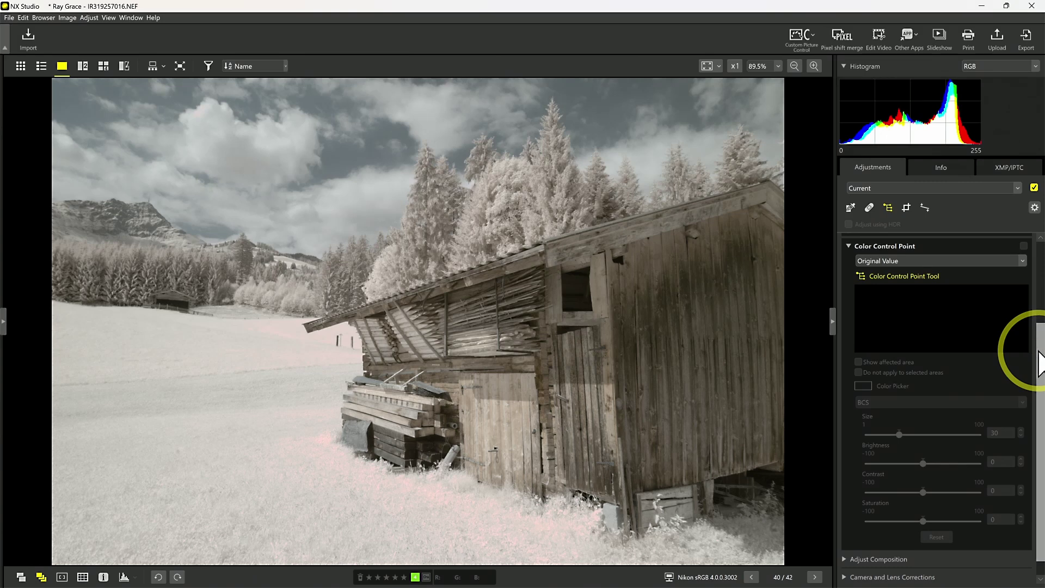
pyautogui.click(887, 278)
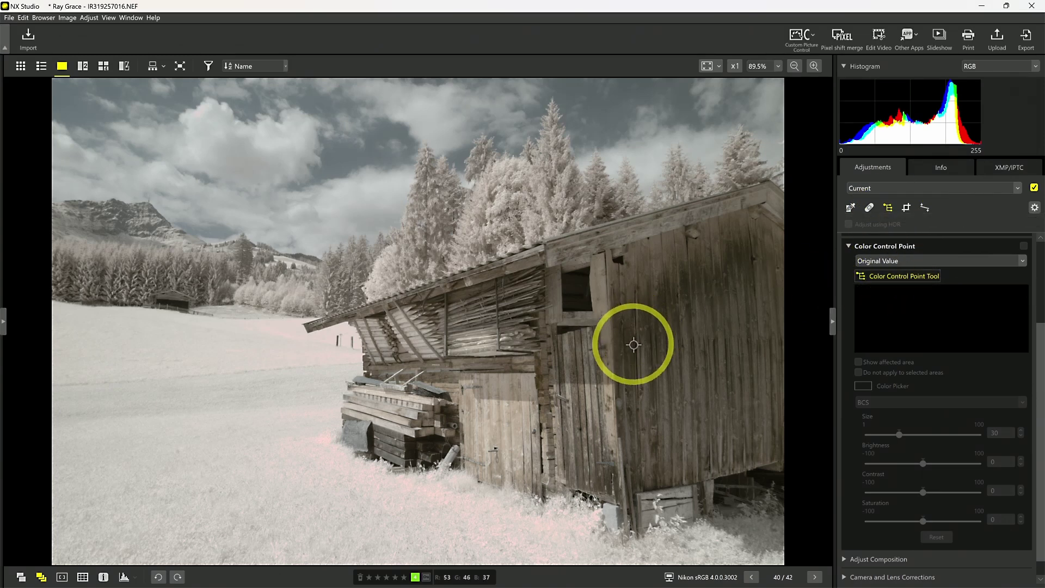
# Step: Place Control Point 1 on the barn wall, shrink it slightly, show All sliders and warm it
pyautogui.click(658, 351)
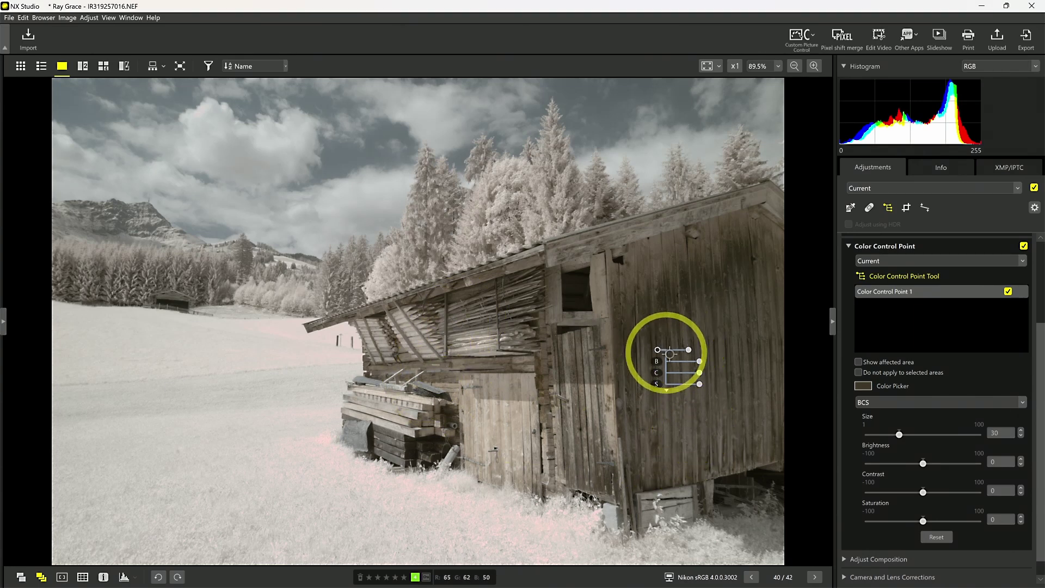
pyautogui.moveTo(688, 351); pyautogui.dragTo(673, 349)
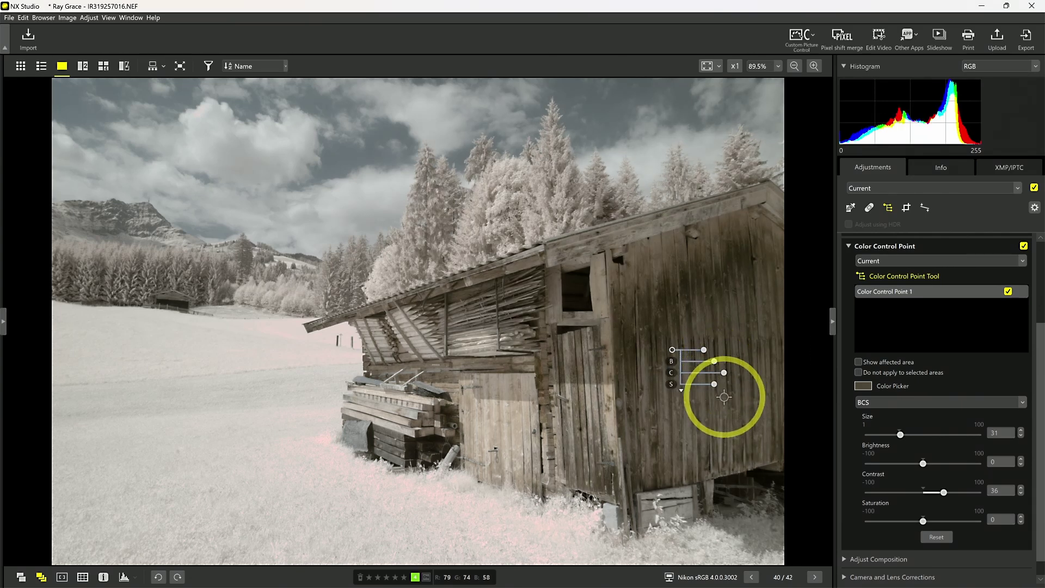
pyautogui.click(681, 391)
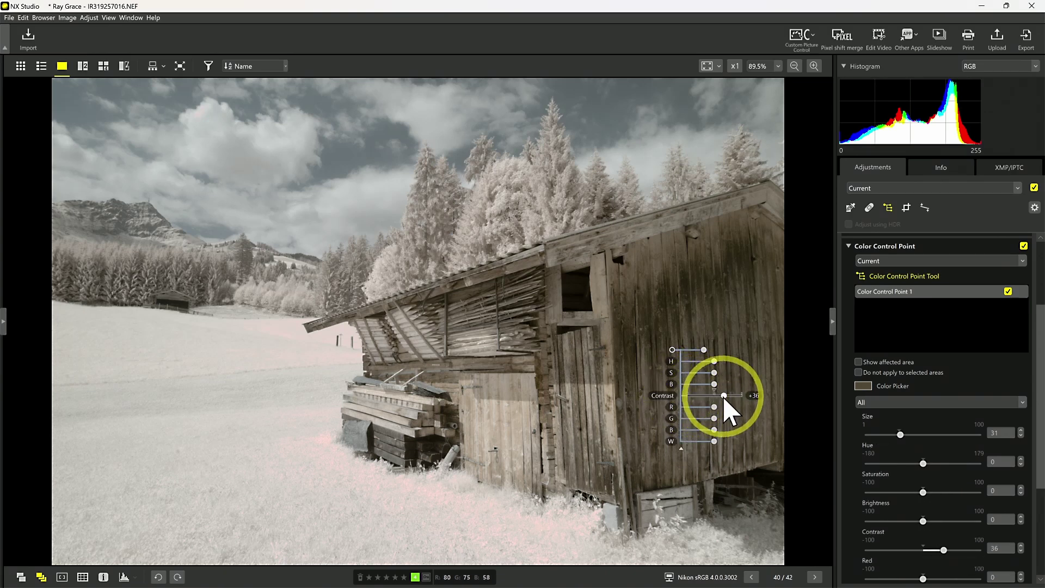
pyautogui.moveTo(715, 430)
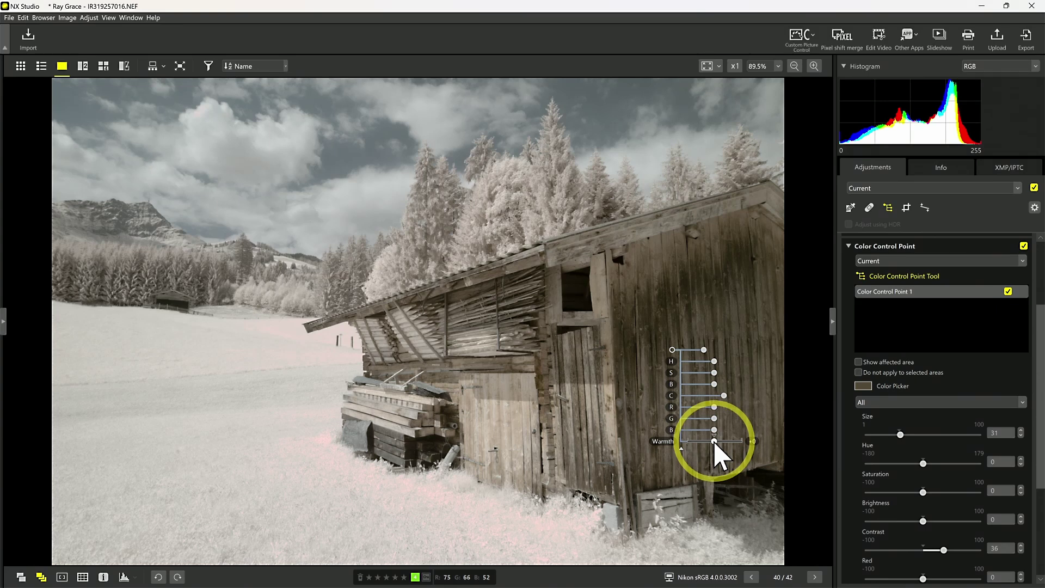
pyautogui.moveTo(715, 441); pyautogui.dragTo(728, 442)
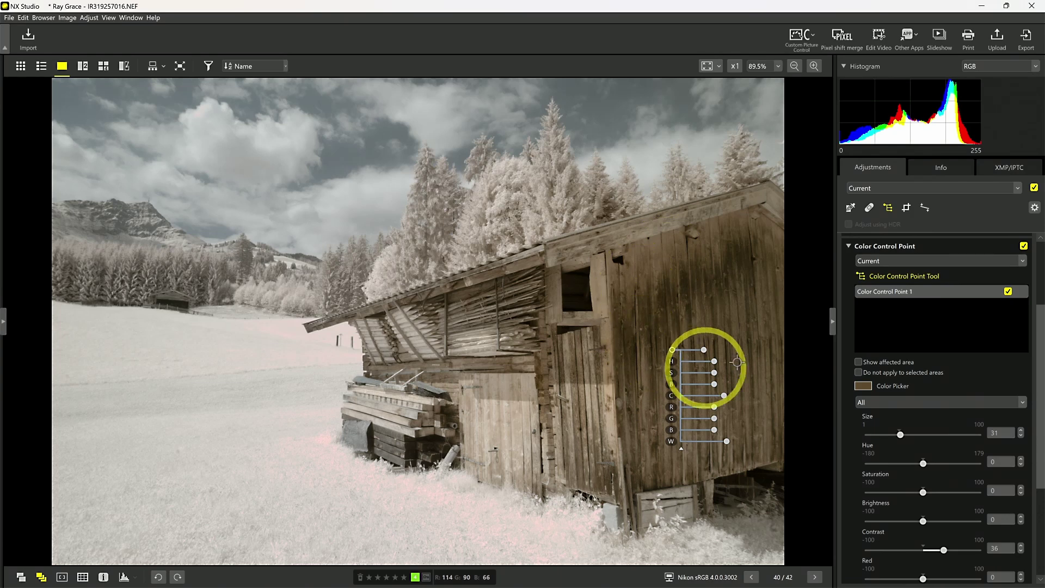
# Step: Add control points 2 and 3 on and beside the barn door, shrinking point 3 and raising its contrast
pyautogui.click(555, 371)
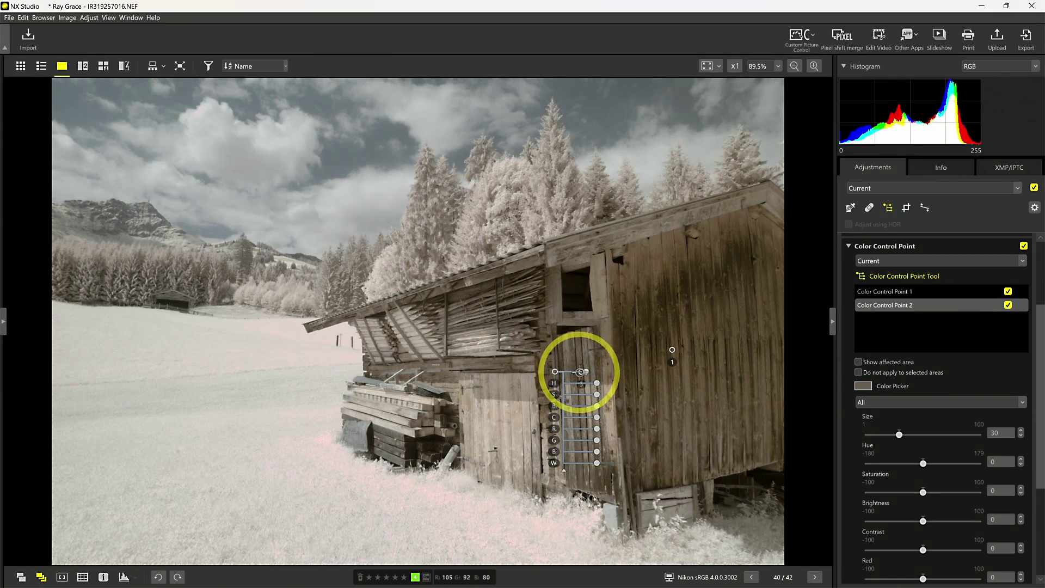
pyautogui.click(581, 371)
pyautogui.moveTo(613, 375); pyautogui.dragTo(614, 376)
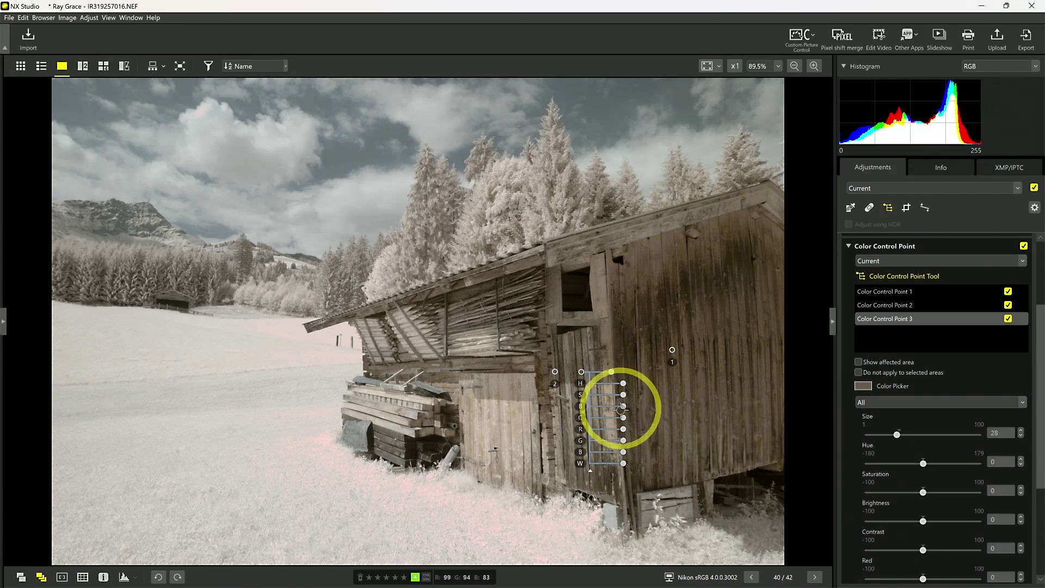
pyautogui.moveTo(624, 418); pyautogui.dragTo(633, 419)
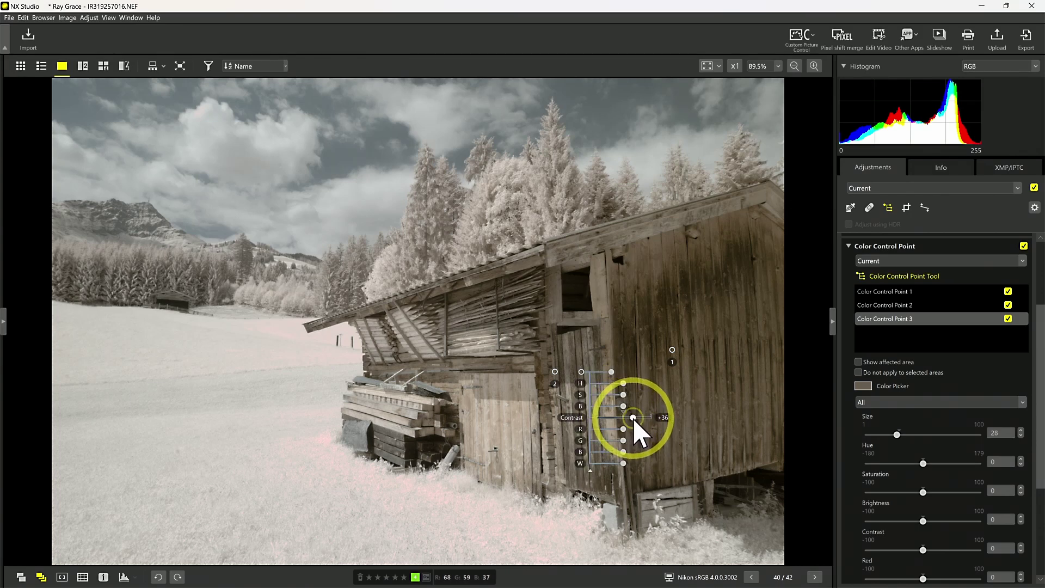
# Step: Add point 4 on the woodpile, resize and nudge it, set contrast 53 and adjust warmth
pyautogui.click(427, 381)
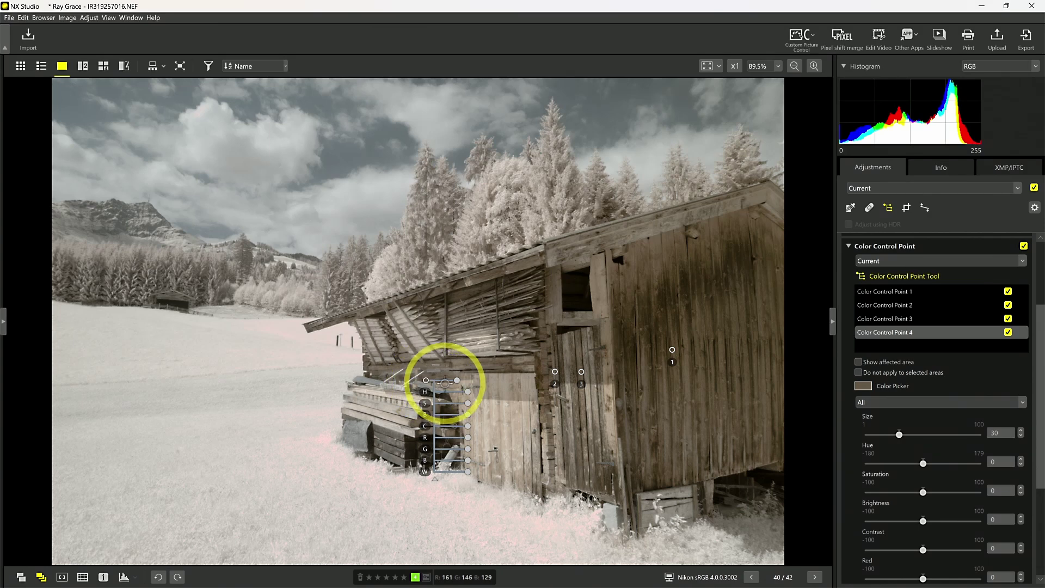
pyautogui.moveTo(457, 381); pyautogui.dragTo(452, 381)
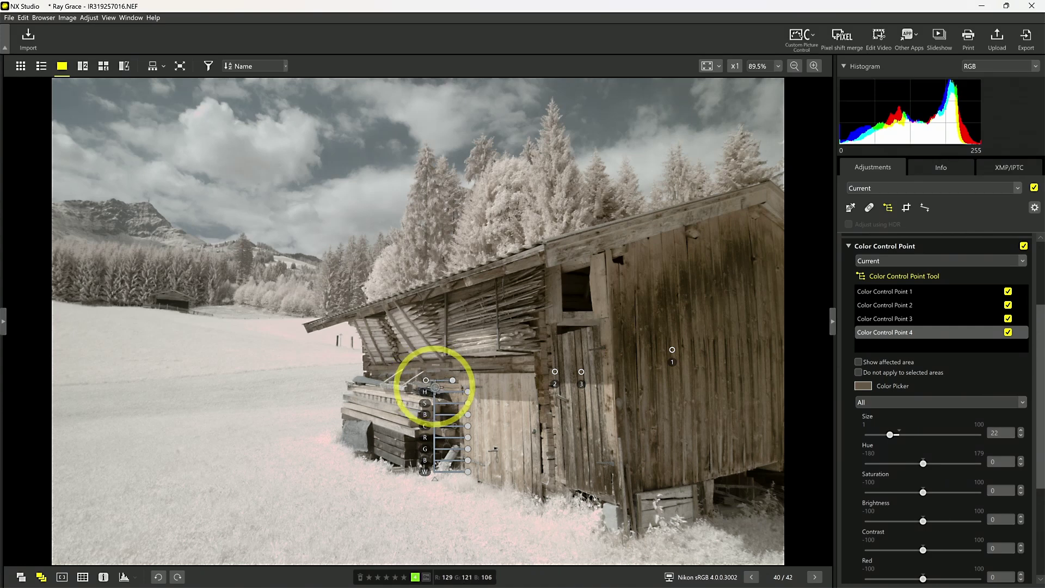
pyautogui.moveTo(427, 380); pyautogui.dragTo(439, 379)
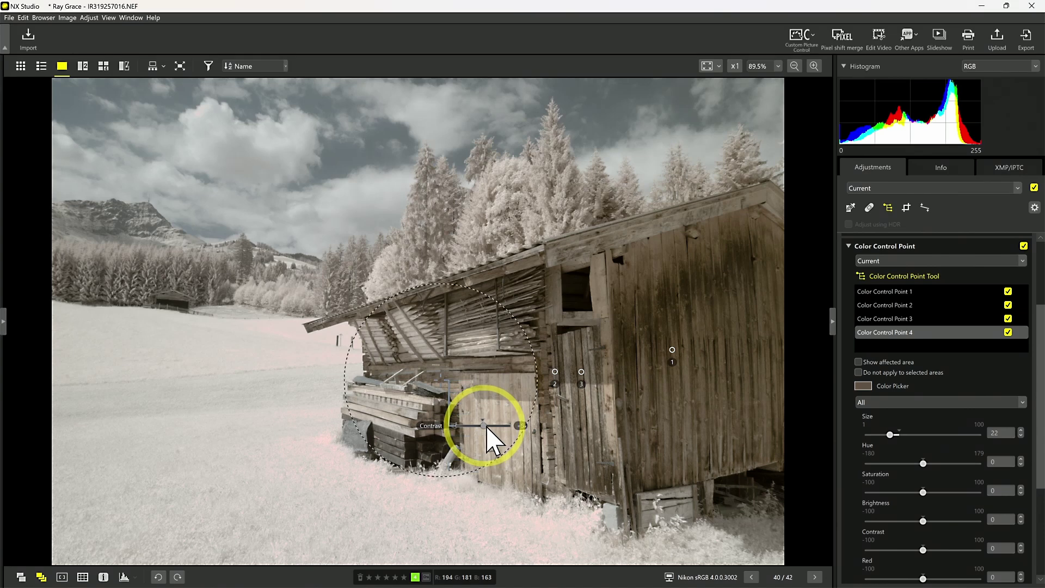
pyautogui.moveTo(498, 427); pyautogui.dragTo(497, 426)
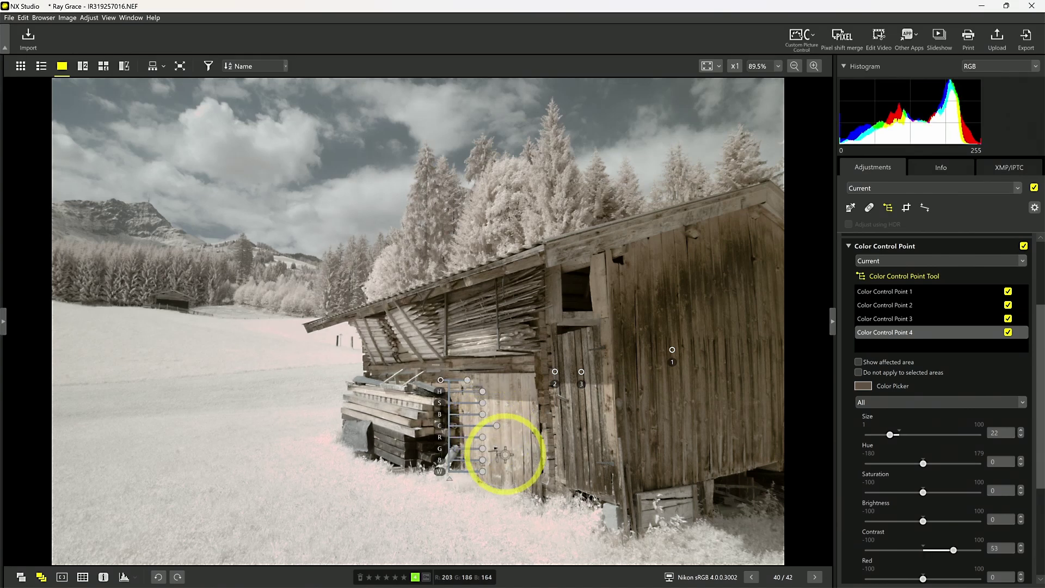
pyautogui.moveTo(484, 471); pyautogui.dragTo(493, 469)
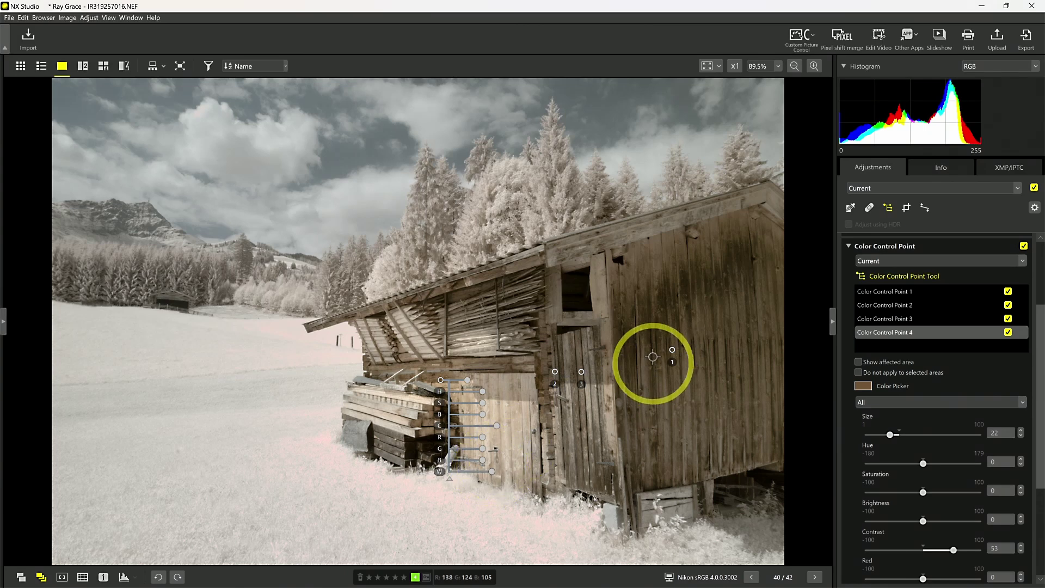
# Step: Select the barn door point, increase its warmth and move it slightly higher
pyautogui.moveTo(555, 374); pyautogui.dragTo(558, 376)
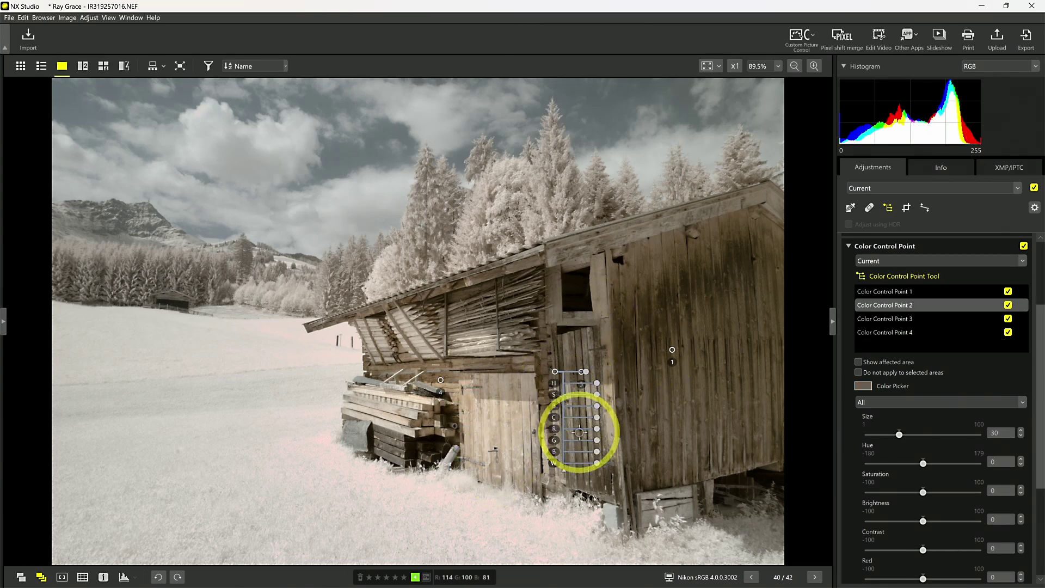
pyautogui.moveTo(597, 462); pyautogui.dragTo(604, 463)
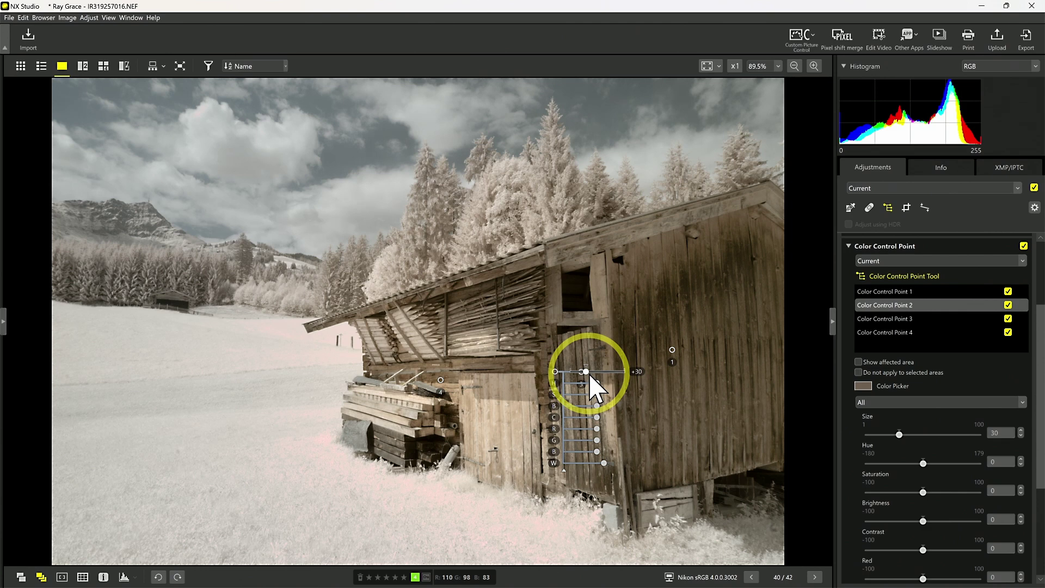
pyautogui.moveTo(606, 393); pyautogui.dragTo(603, 415)
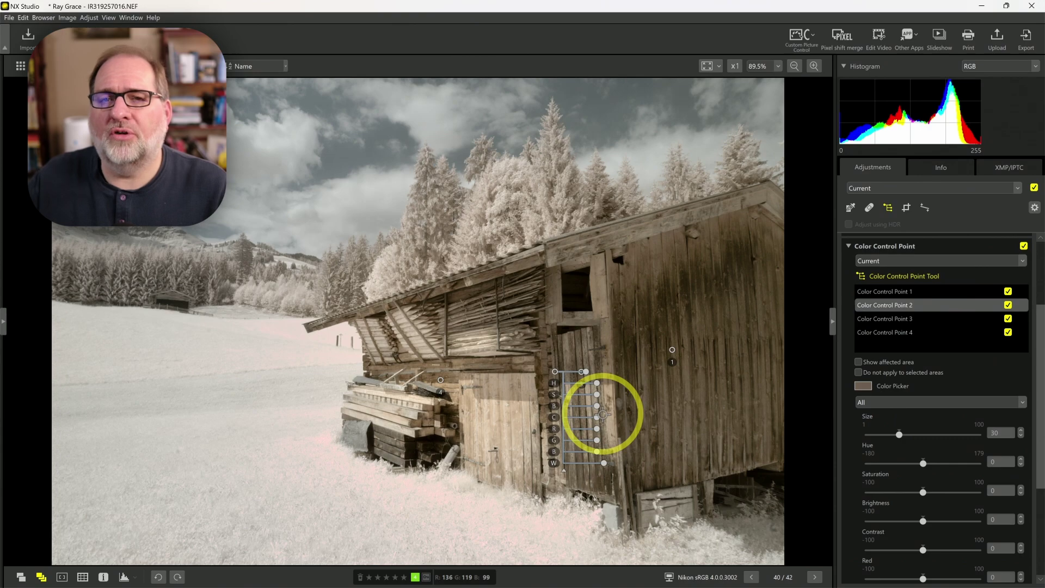